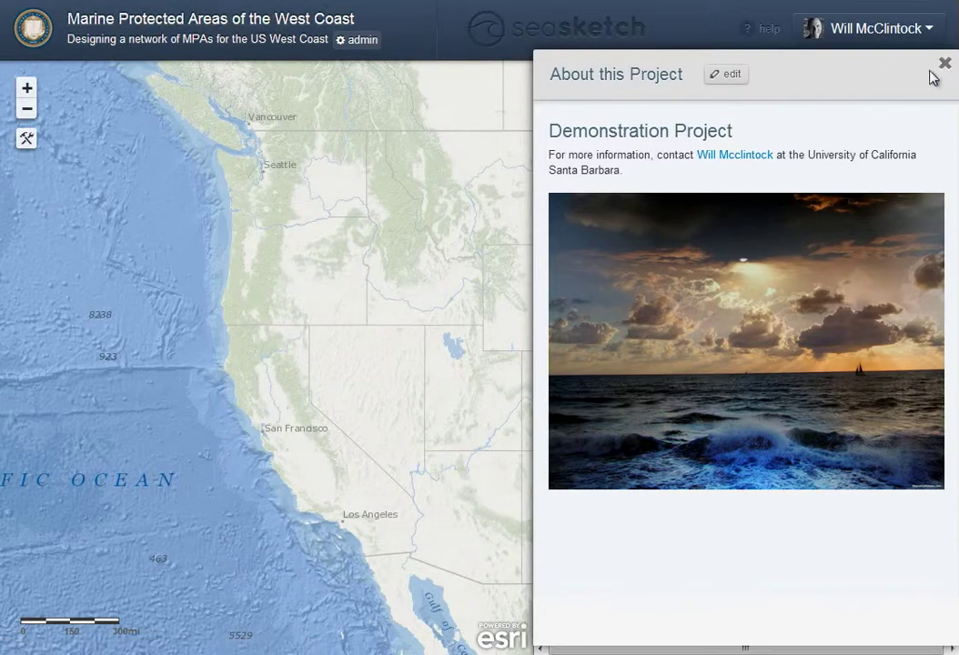
Turn on the California State Marine Protected Areas layer and zoom the map to the Channel Islands
left_click(944, 66)
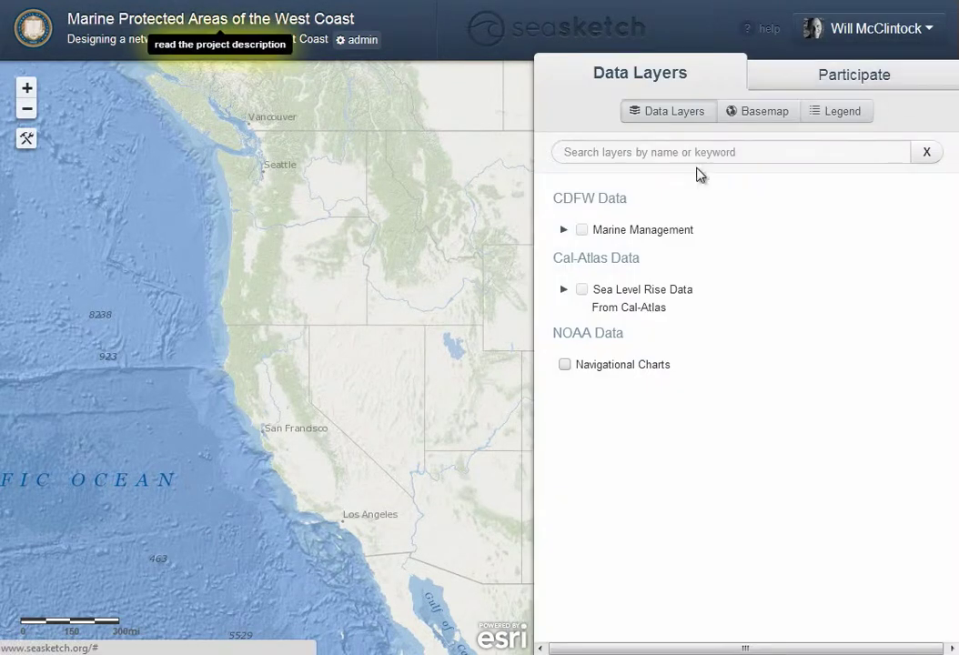
left_click(564, 232)
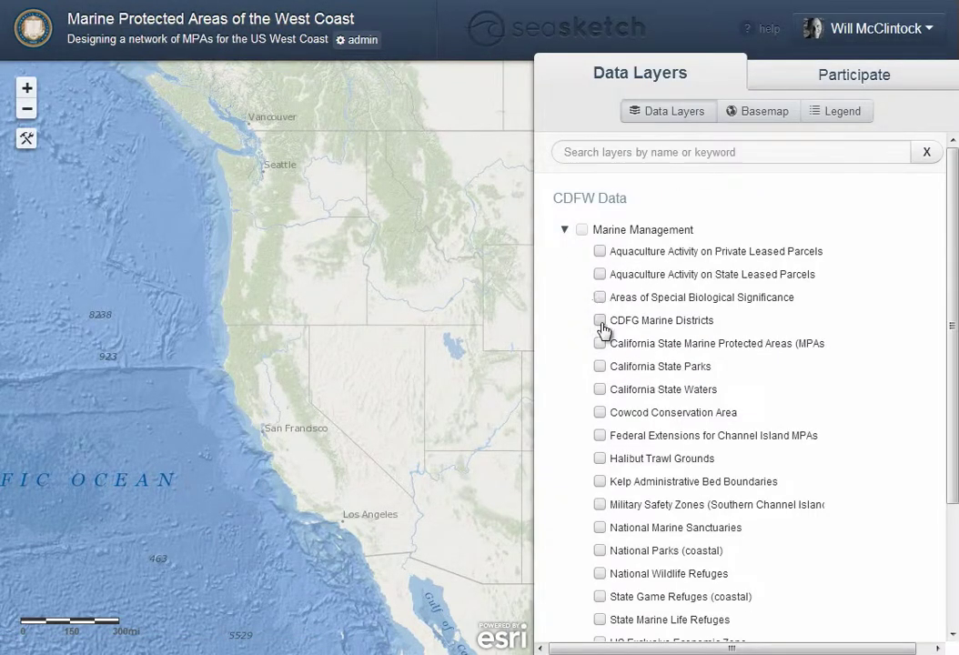
left_click(601, 344)
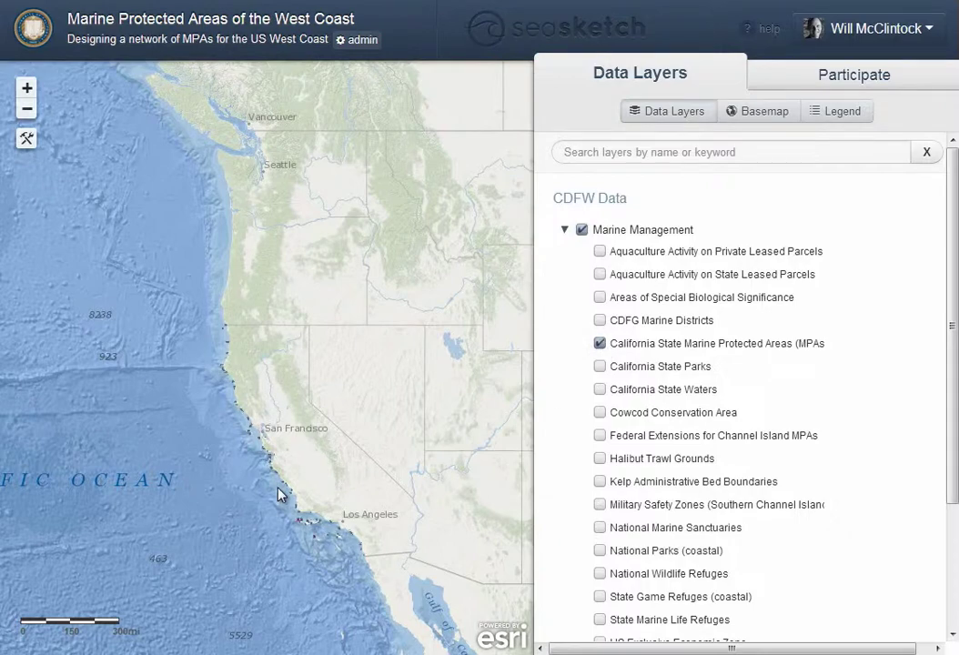
left_click_drag(272, 489, 364, 573)
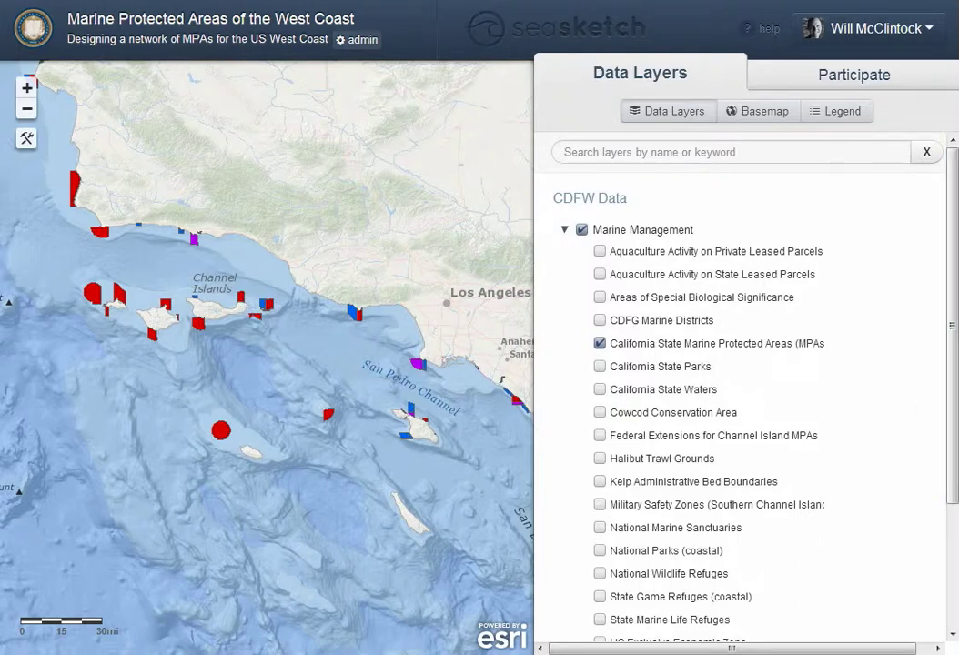
Move Navigational Charts to the bottom of the layer draw order and publish the changes to all users
left_click(363, 40)
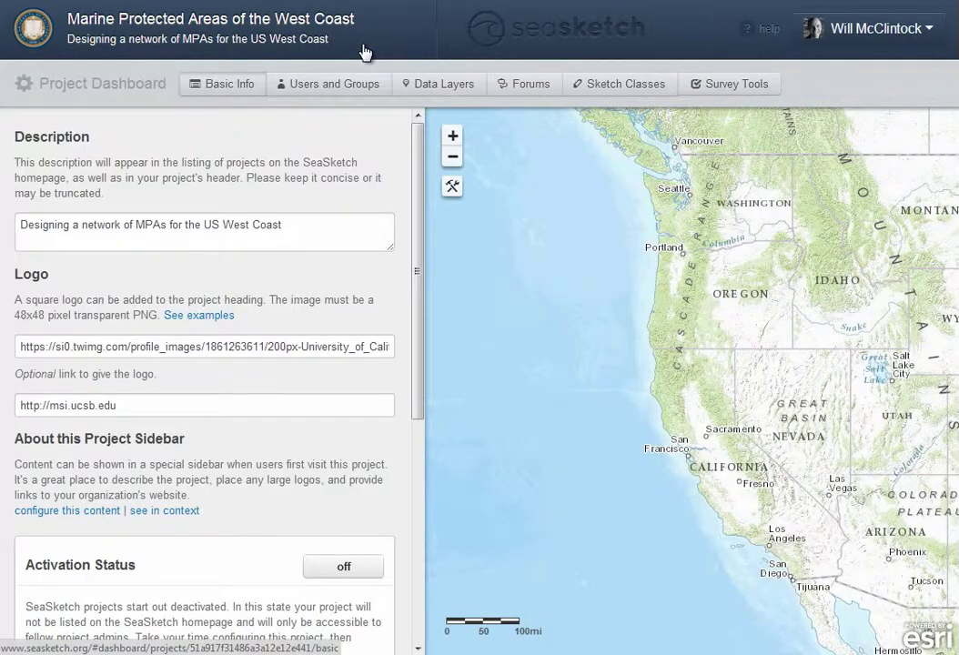
left_click(464, 90)
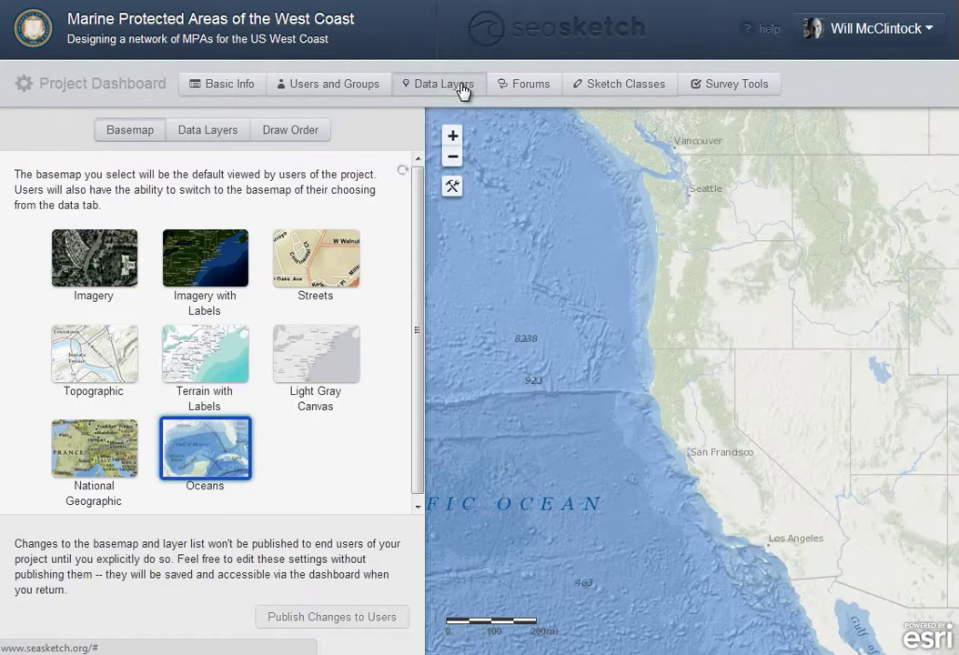
left_click(313, 136)
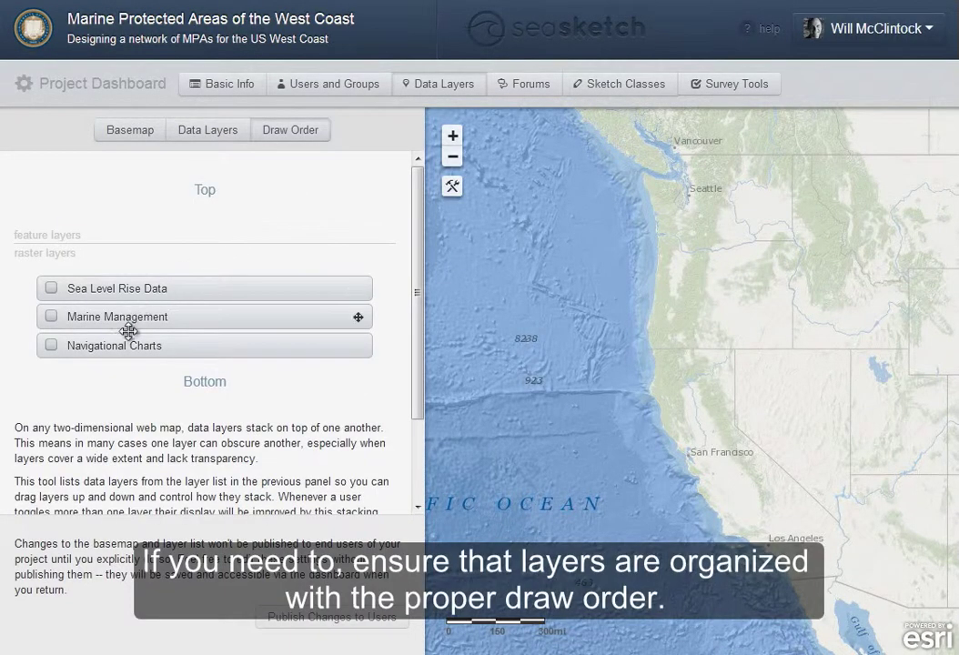
left_click_drag(127, 345, 143, 349)
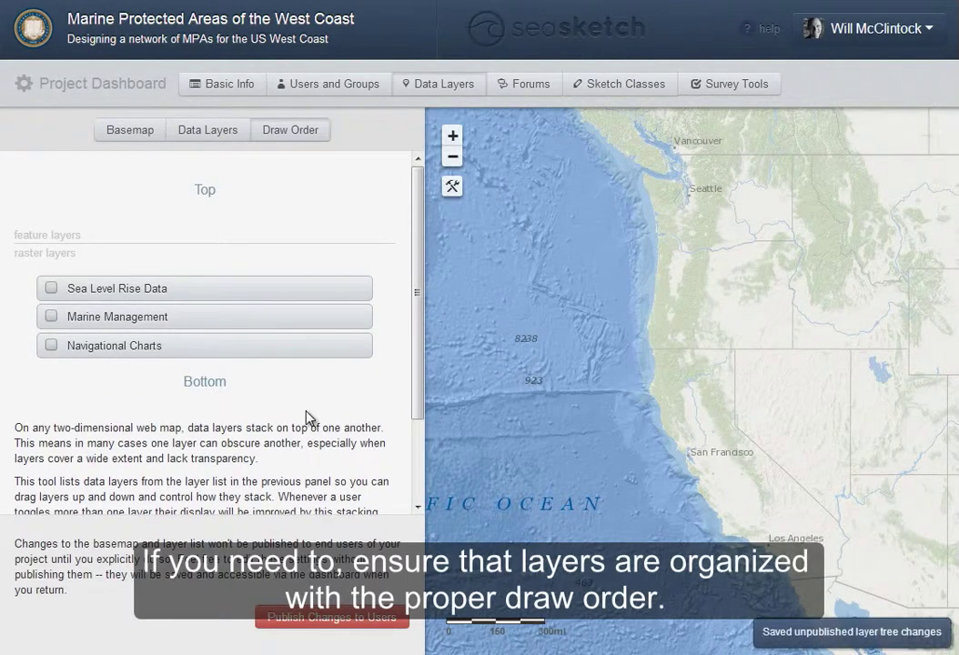
left_click(317, 619)
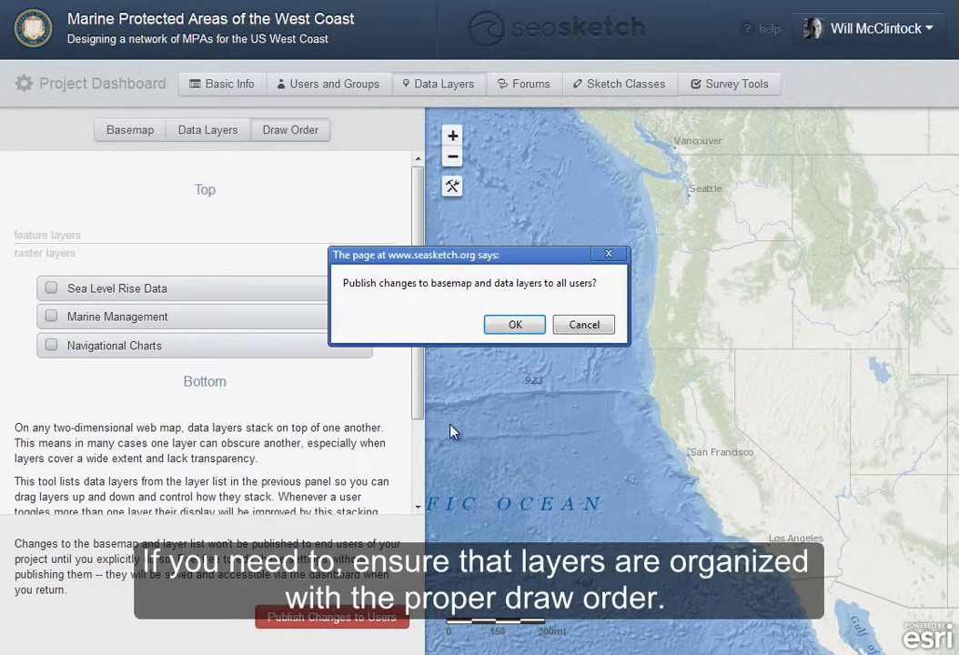
left_click(514, 323)
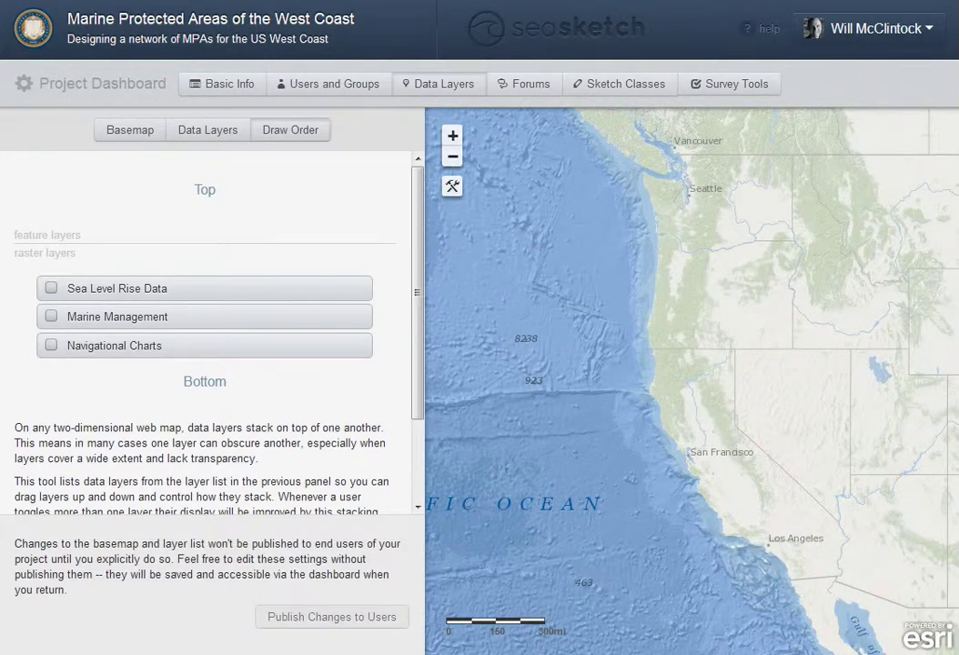
left_click(527, 89)
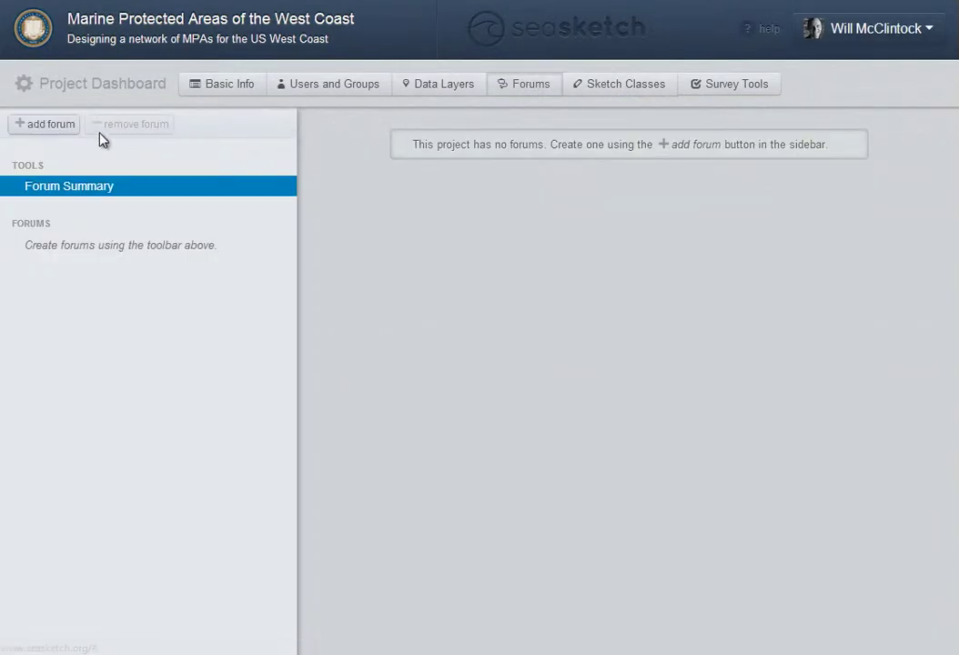
Create 'Public Forum', described 'For public discussions', with public read and write access
left_click(48, 128)
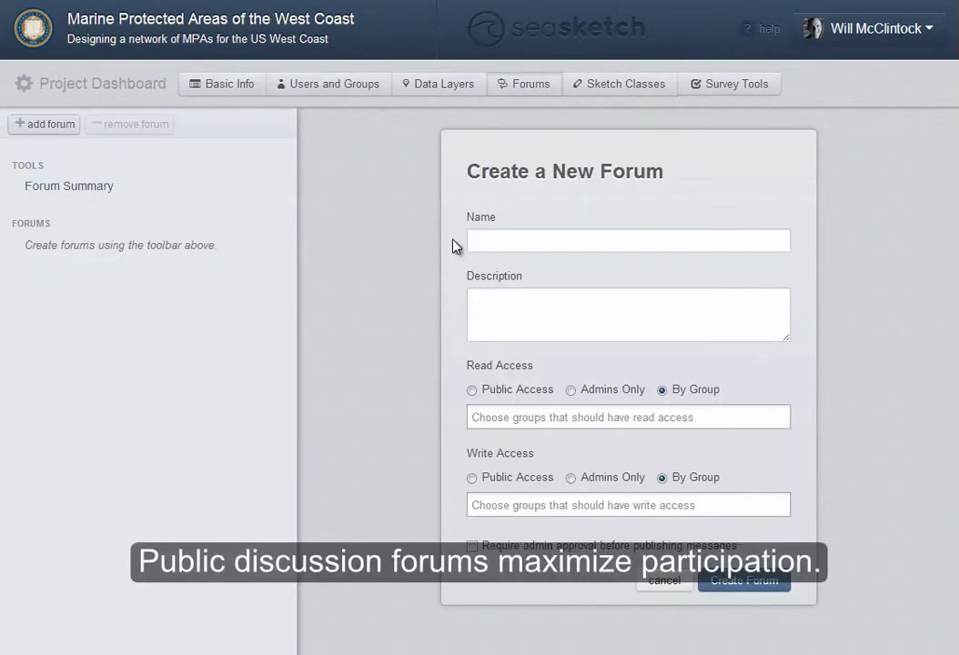
left_click(522, 240)
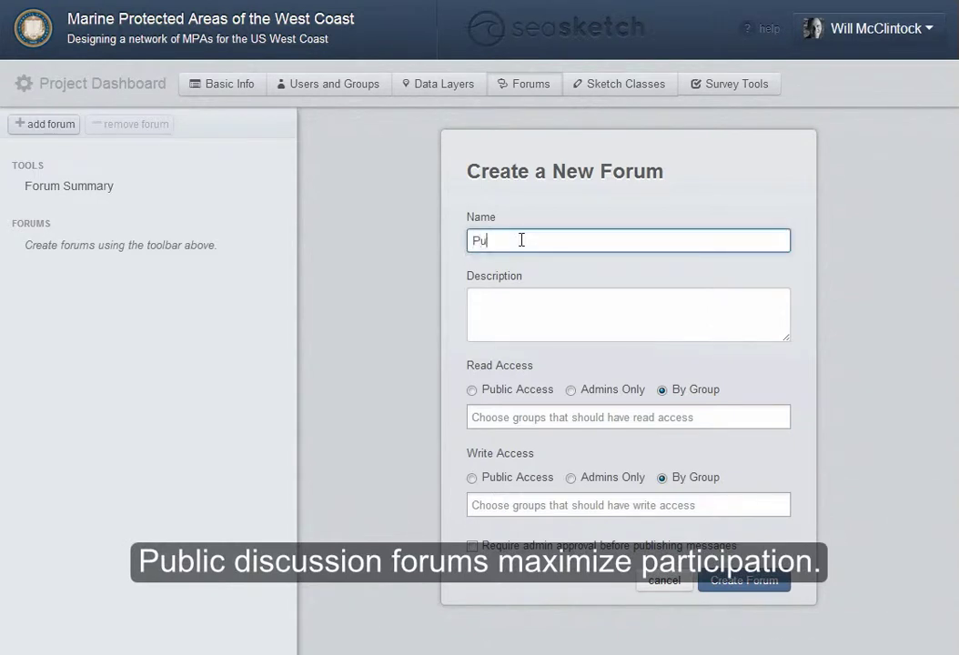
type("Public Forum")
key("Tab")
type("Fo")
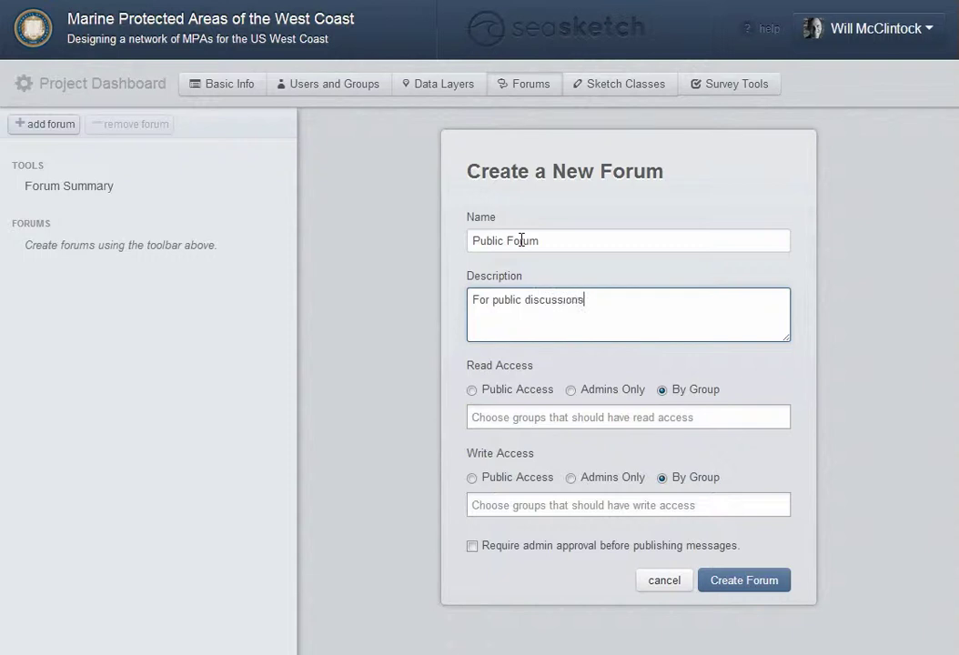
left_click(471, 390)
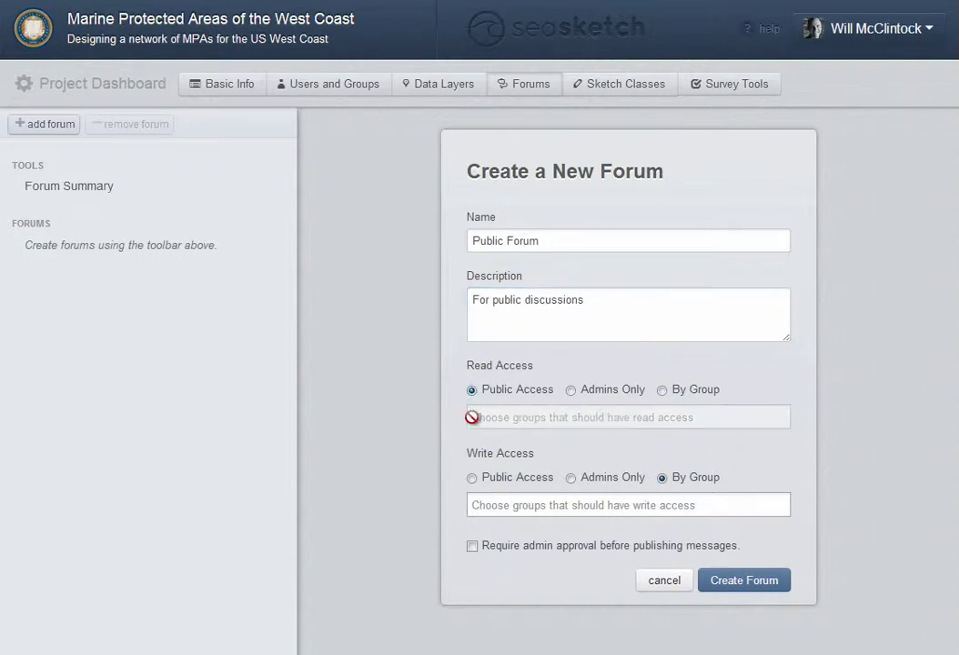
left_click(472, 480)
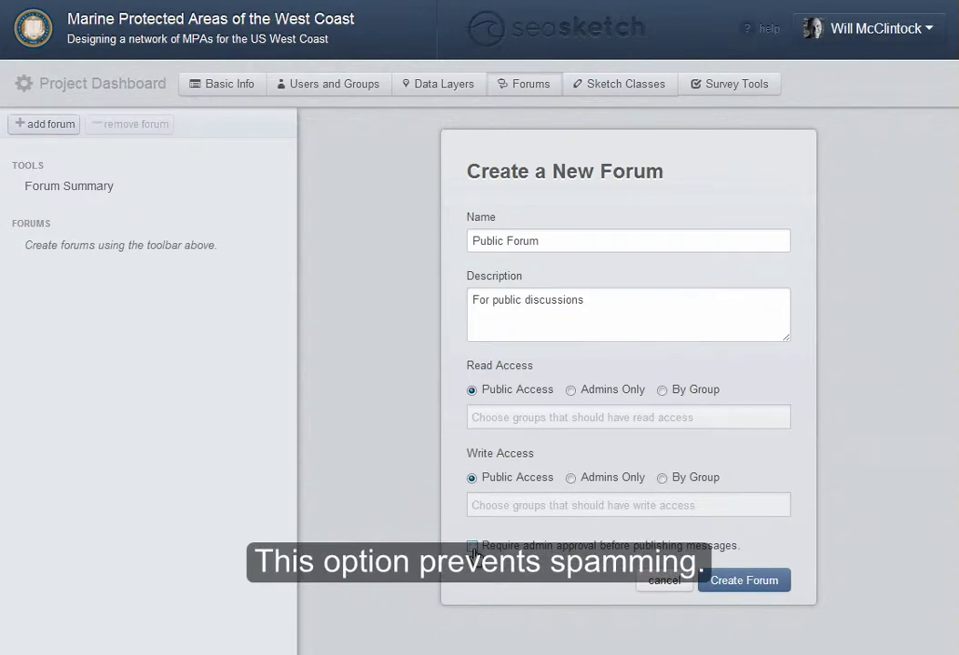
left_click(738, 584)
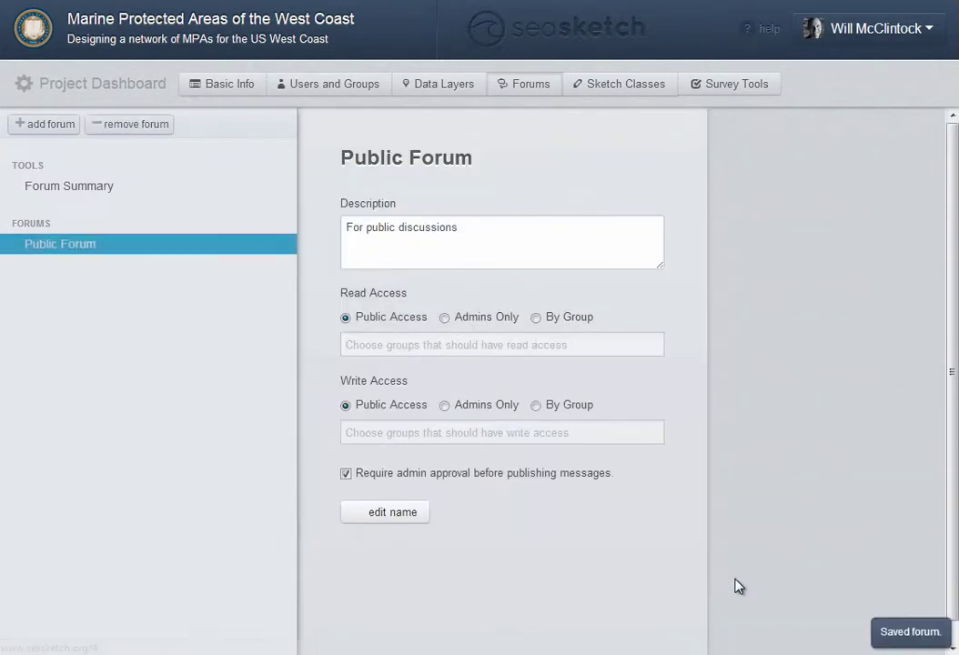
left_click(51, 128)
Create 'Staff Forum', described 'For internal discussions', with read and write access limited to the Staff group
left_click(523, 242)
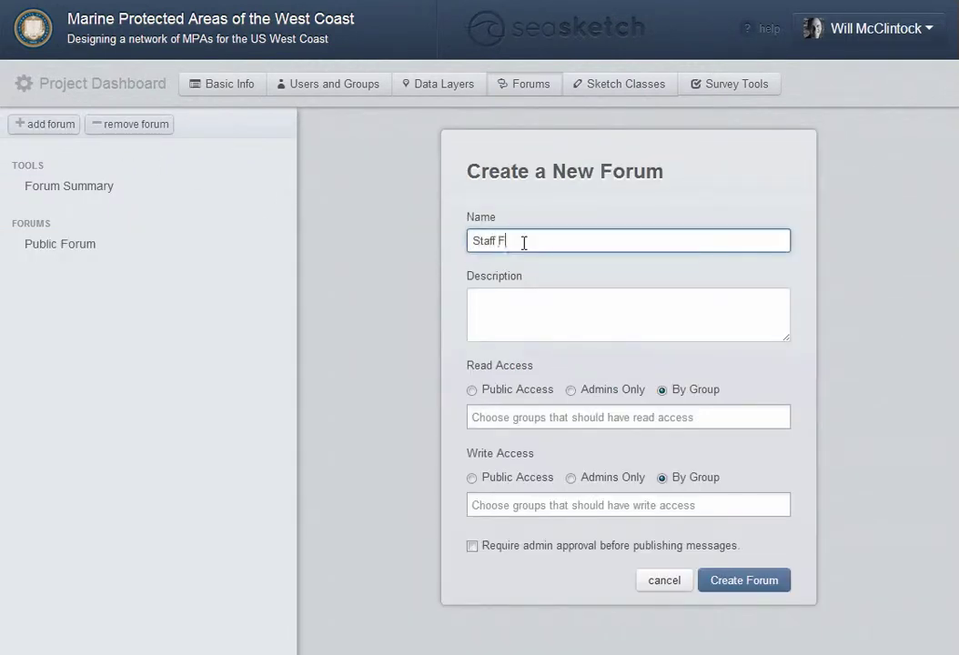
key("Tab")
type("For intern")
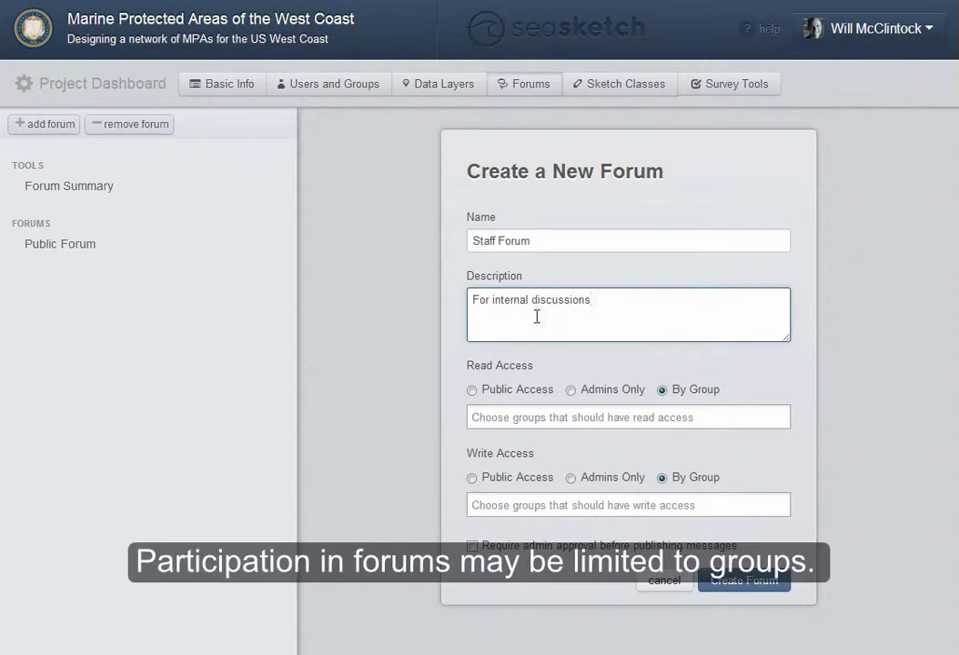
left_click(542, 409)
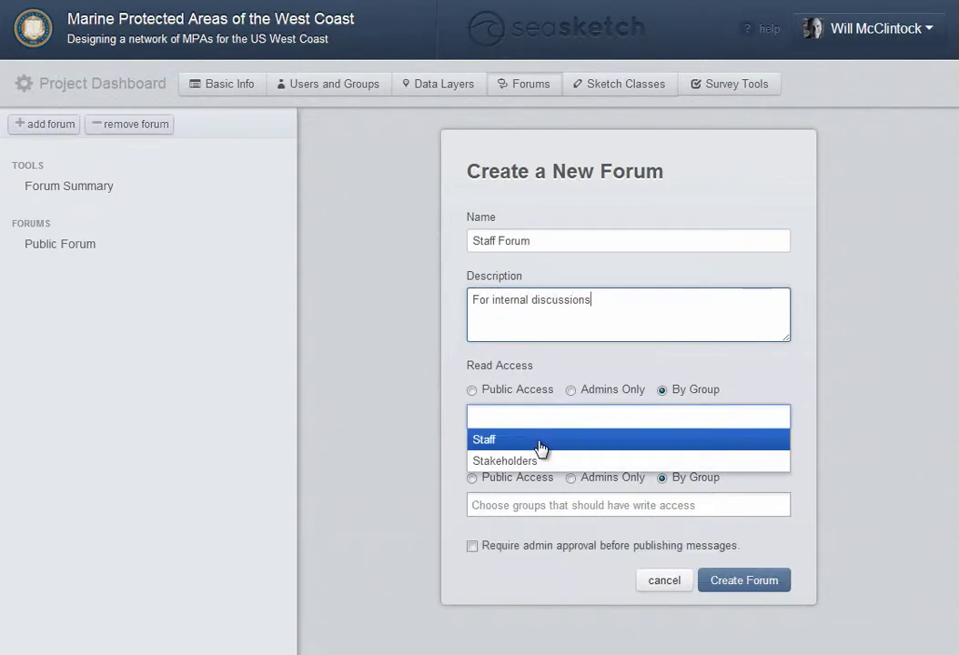
left_click(540, 440)
left_click(542, 505)
left_click(541, 530)
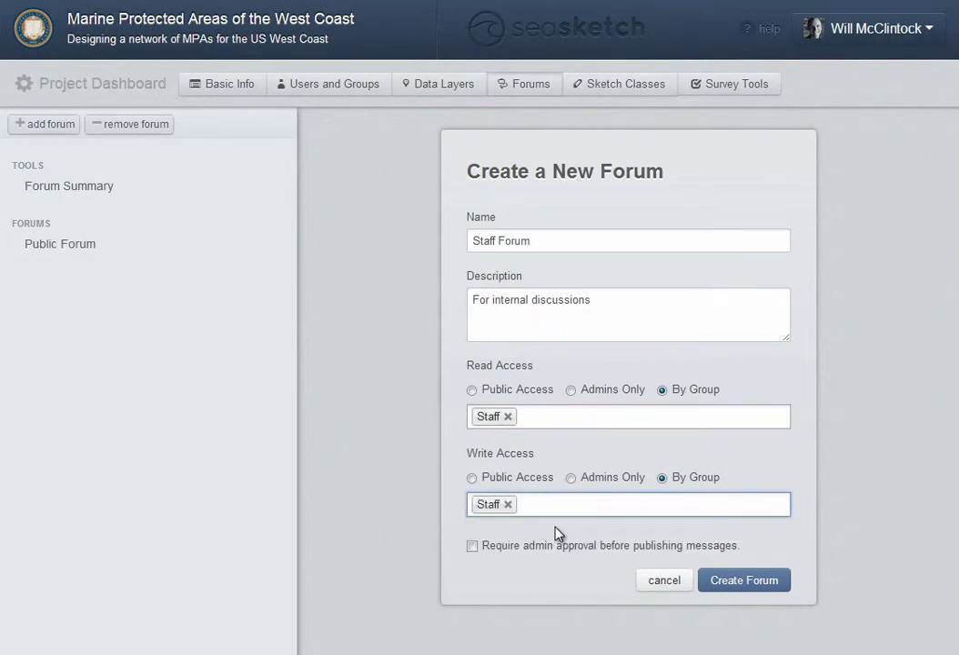
left_click(744, 581)
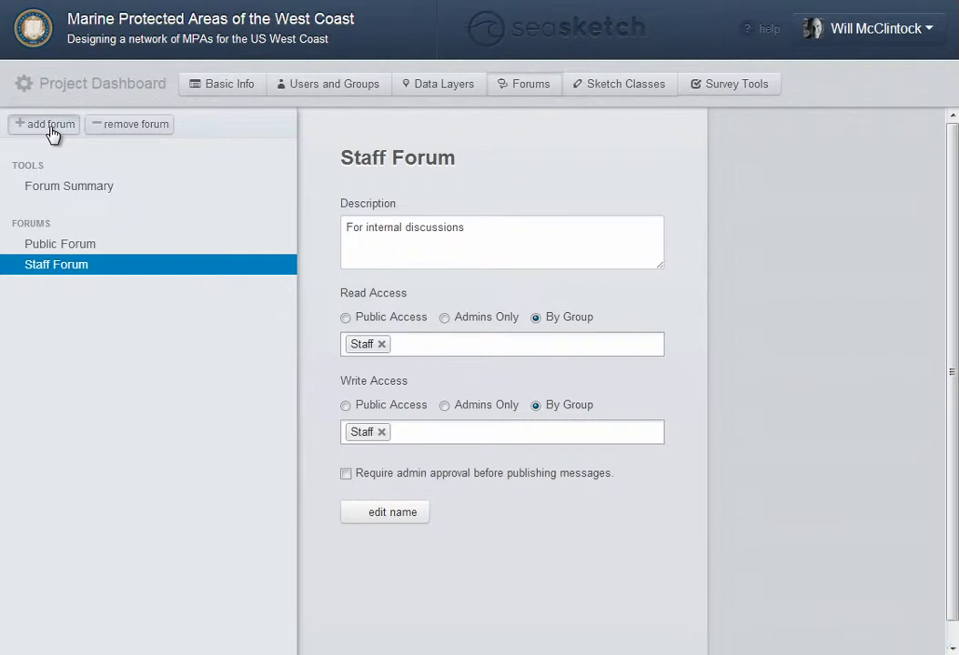
left_click(50, 127)
Name the new forum 'Stakeholder Forum' with the description 'For internal discussions, including staff.'
left_click(559, 232)
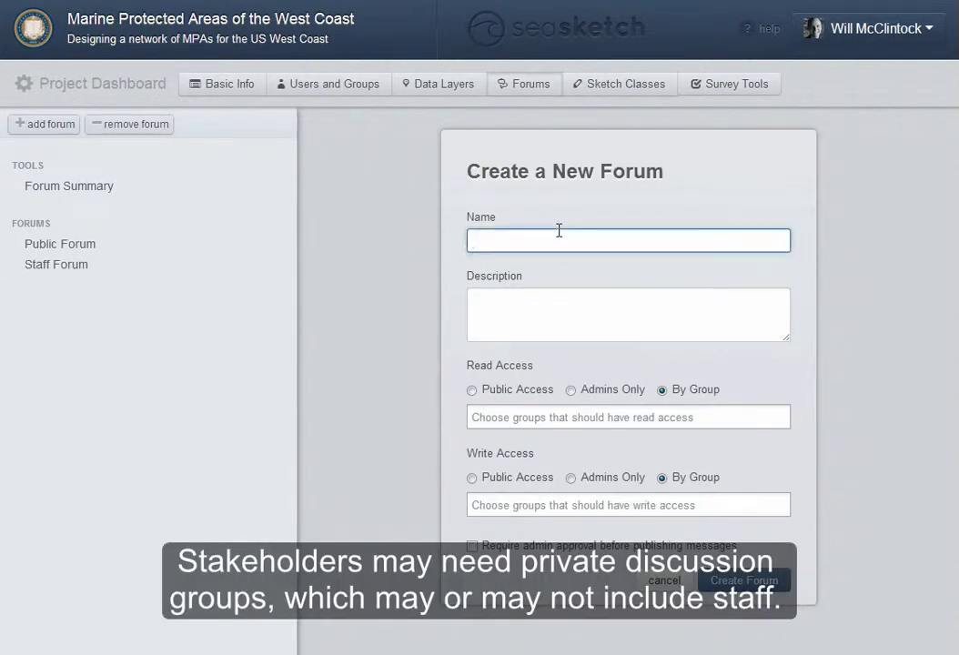
type("Stakeholder For")
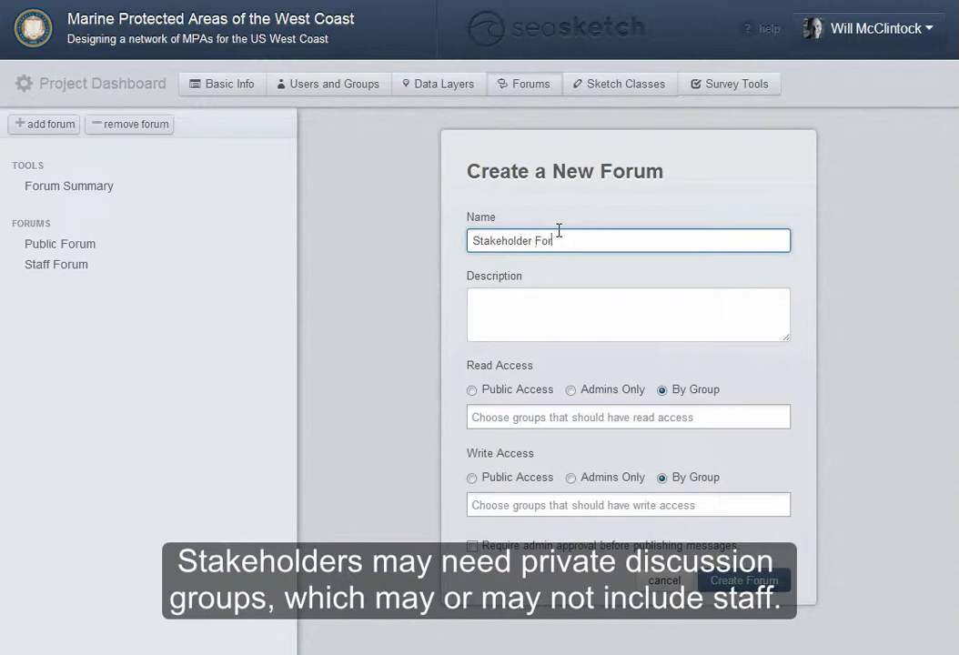
type("um")
key("Tab")
type("Fo")
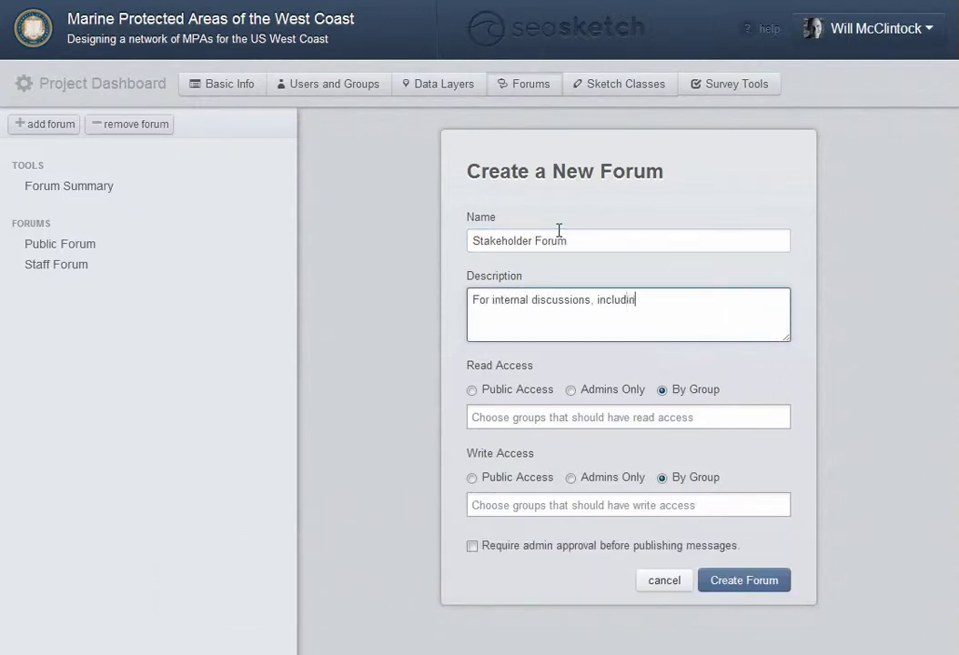
Give Staff and Stakeholders both read and write access, then create the forum
left_click(606, 419)
left_click(597, 442)
left_click(625, 420)
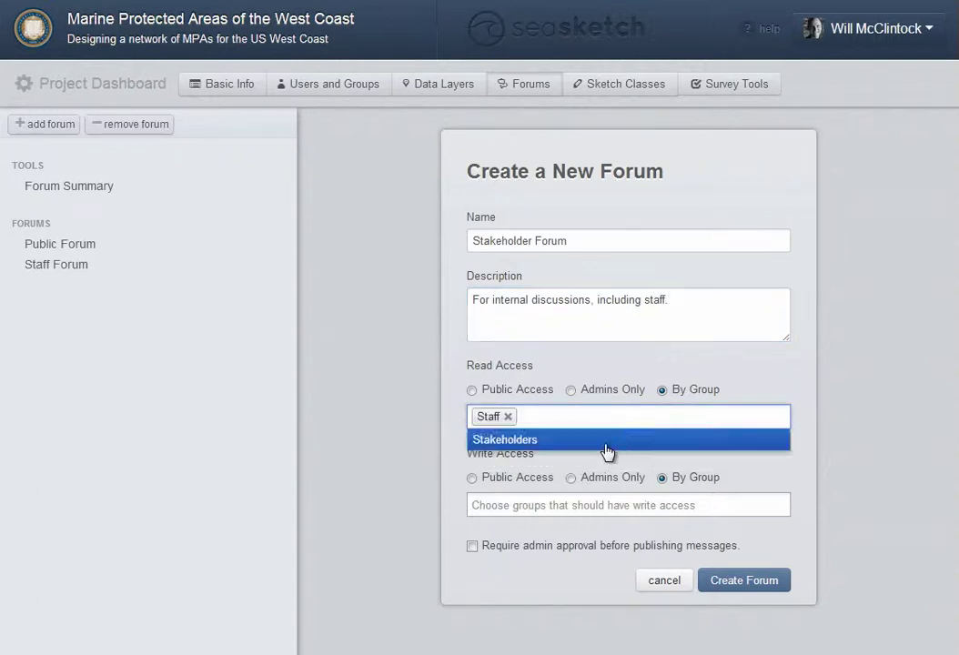
left_click(604, 441)
left_click(574, 506)
left_click(559, 532)
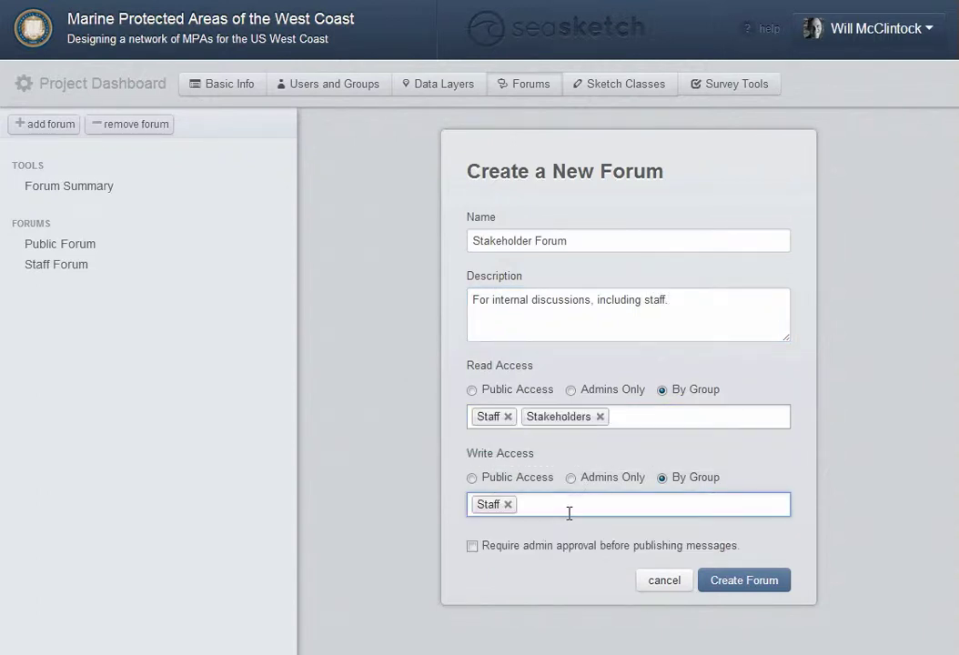
left_click(567, 507)
left_click(578, 533)
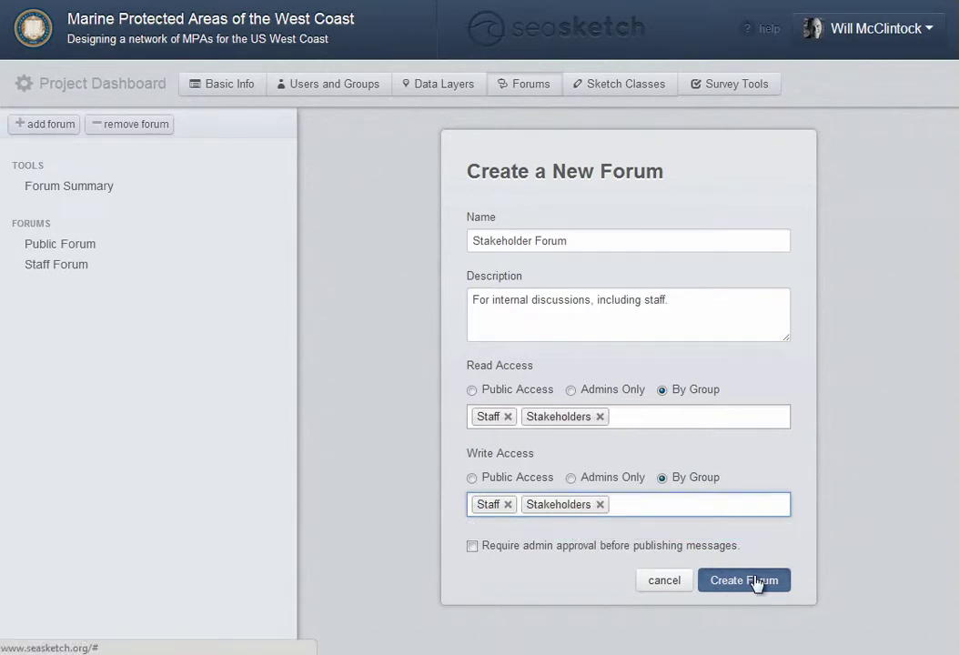
left_click(755, 583)
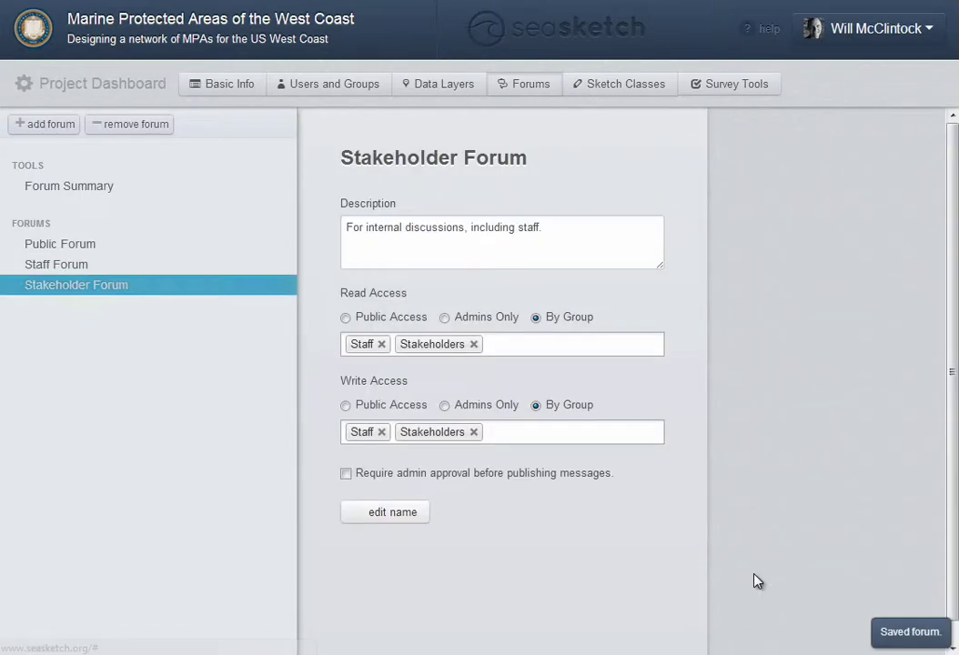
left_click(74, 191)
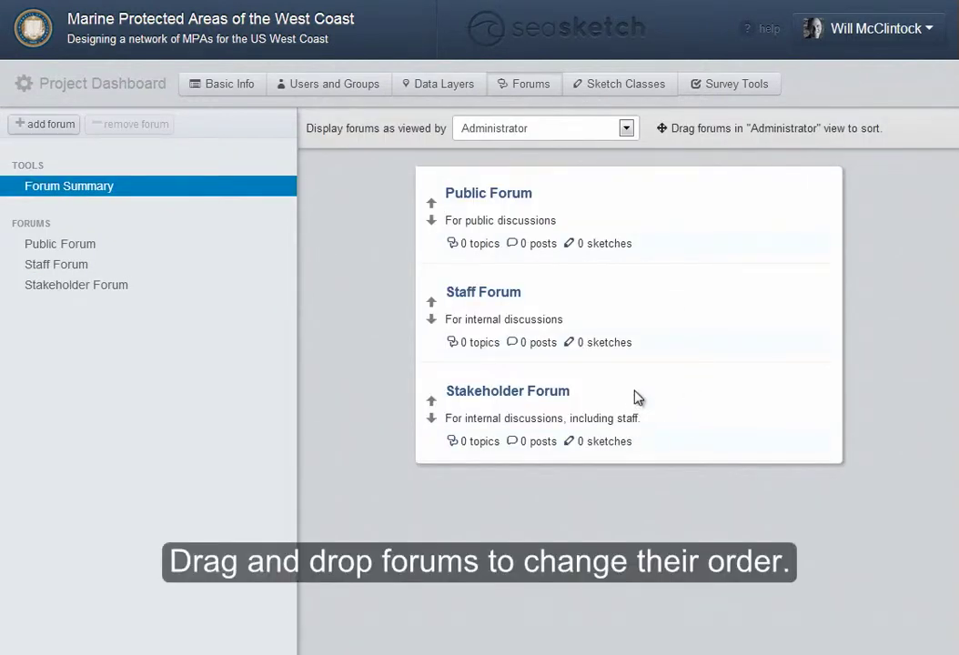
Drag Stakeholder Forum above Staff Forum in the forum summary
left_click_drag(637, 396, 637, 325)
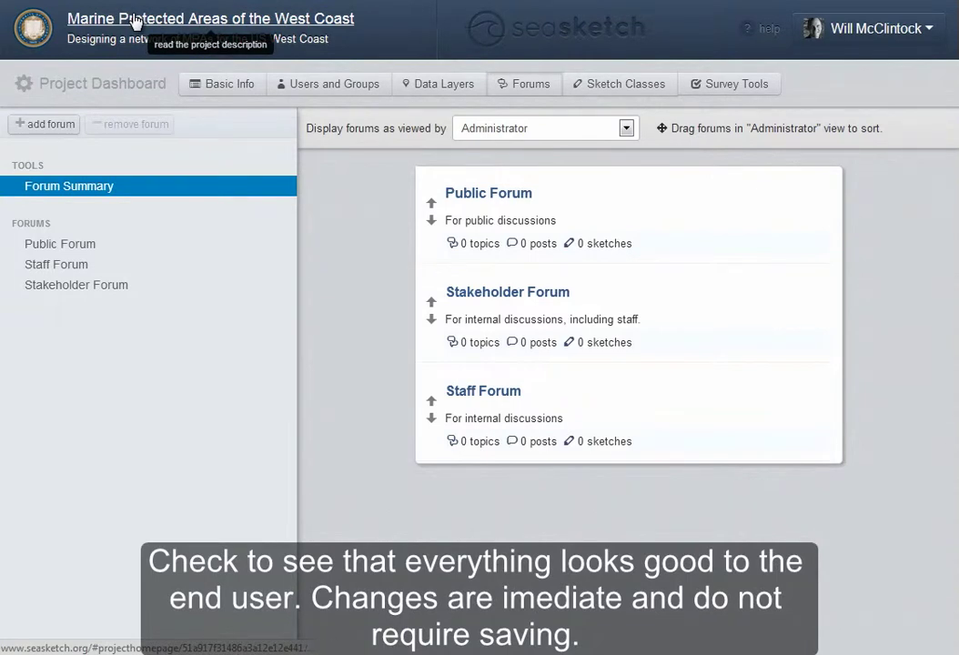
left_click(135, 22)
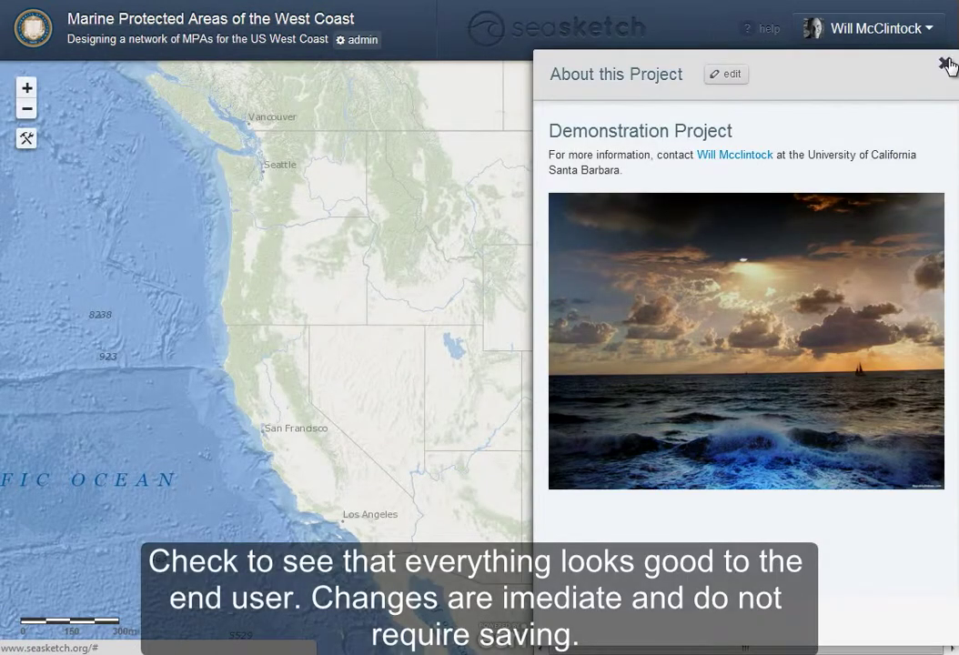
Confirm the three forums' new order on the Participate list, then return to the admin dashboard
left_click(946, 64)
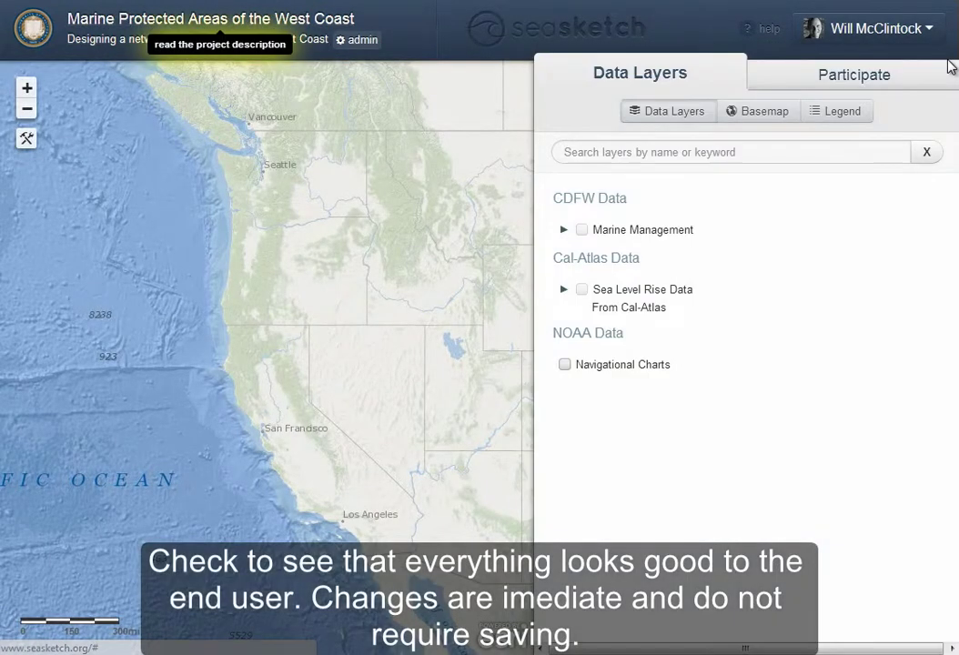
left_click(839, 80)
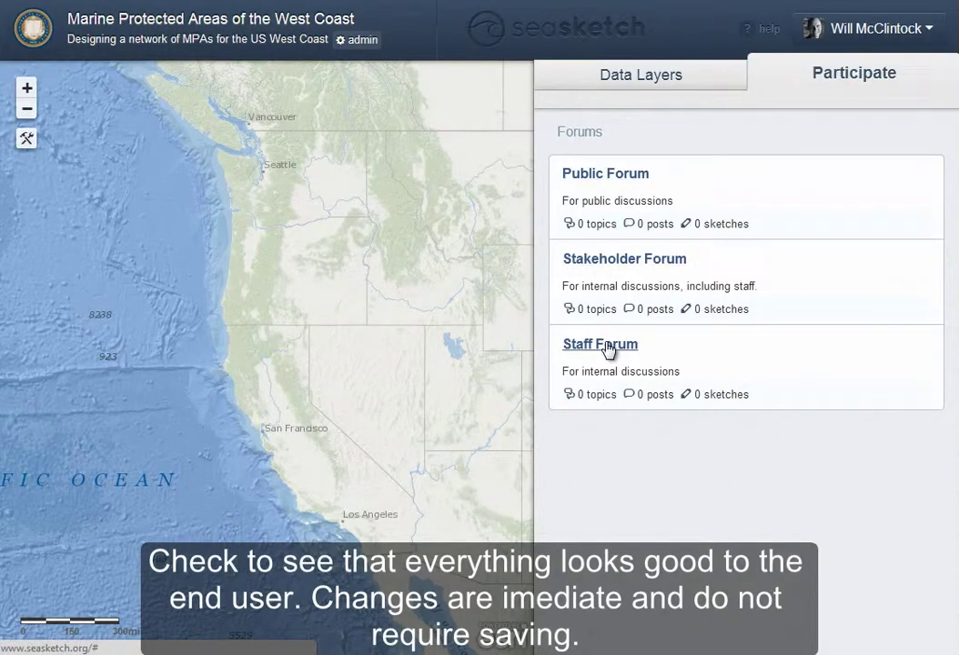
left_click(355, 39)
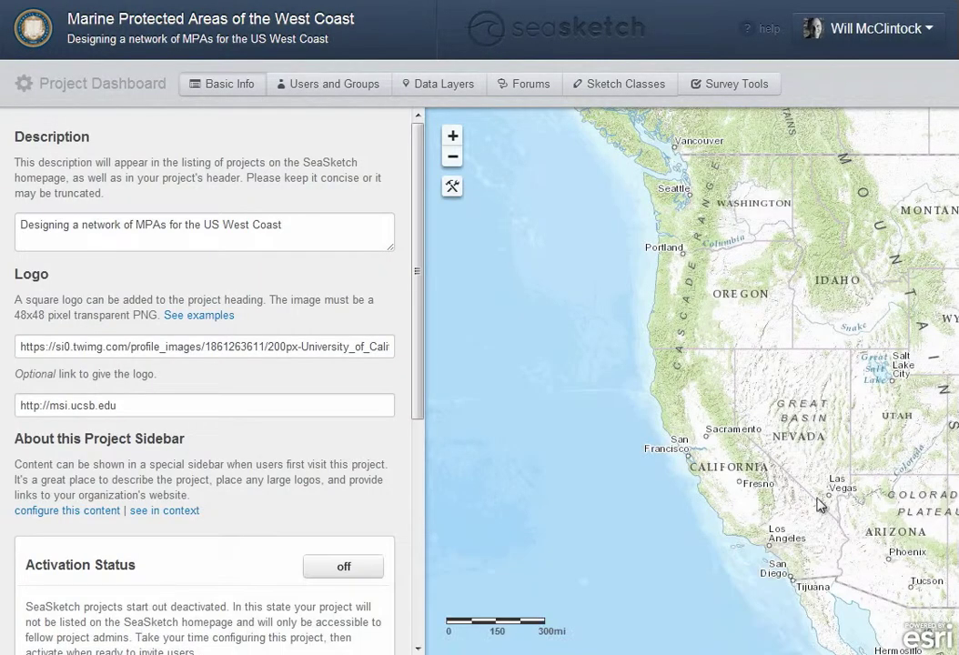
Create a new polygon sketch class named 'Marine Protected Area'
left_click(632, 85)
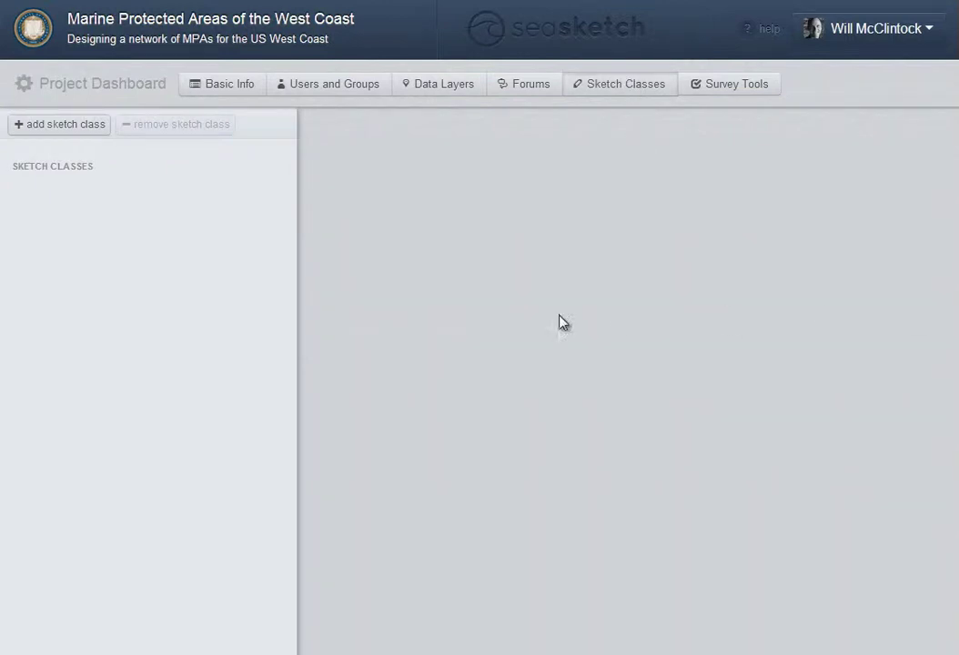
left_click(68, 127)
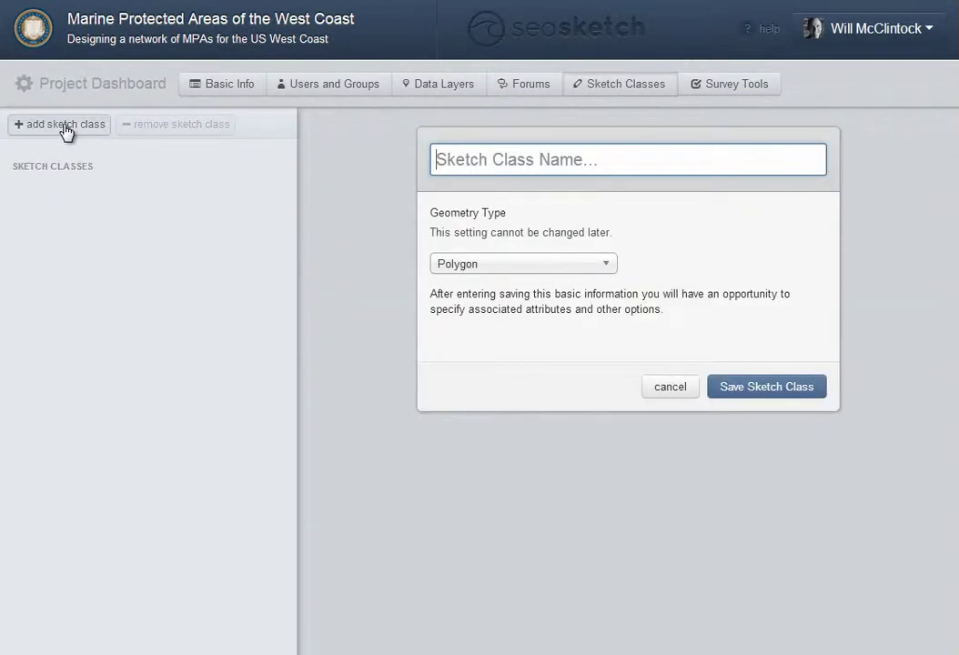
type("M")
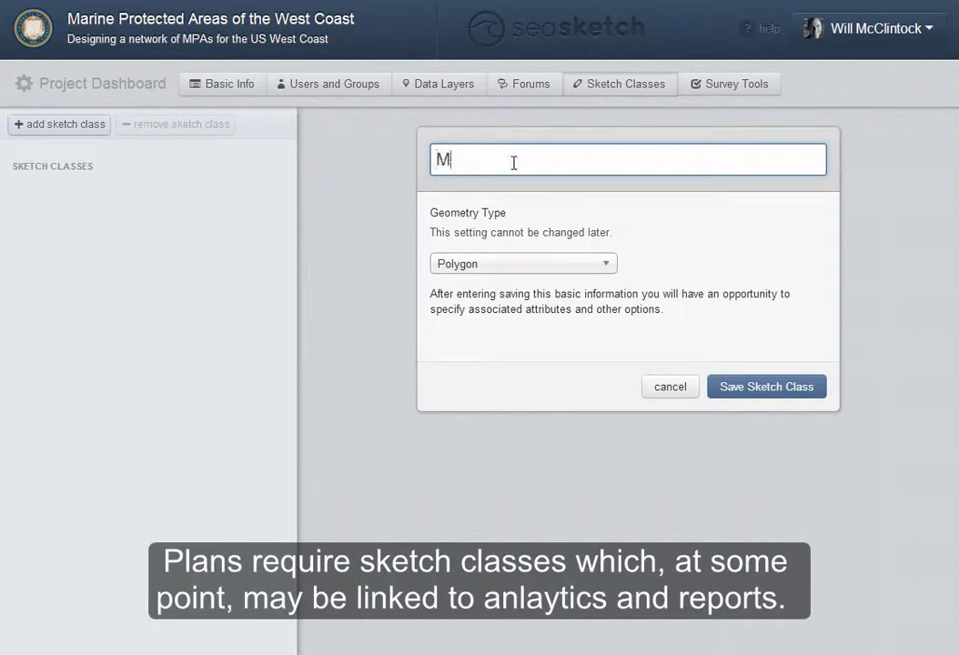
type("arine Protected ")
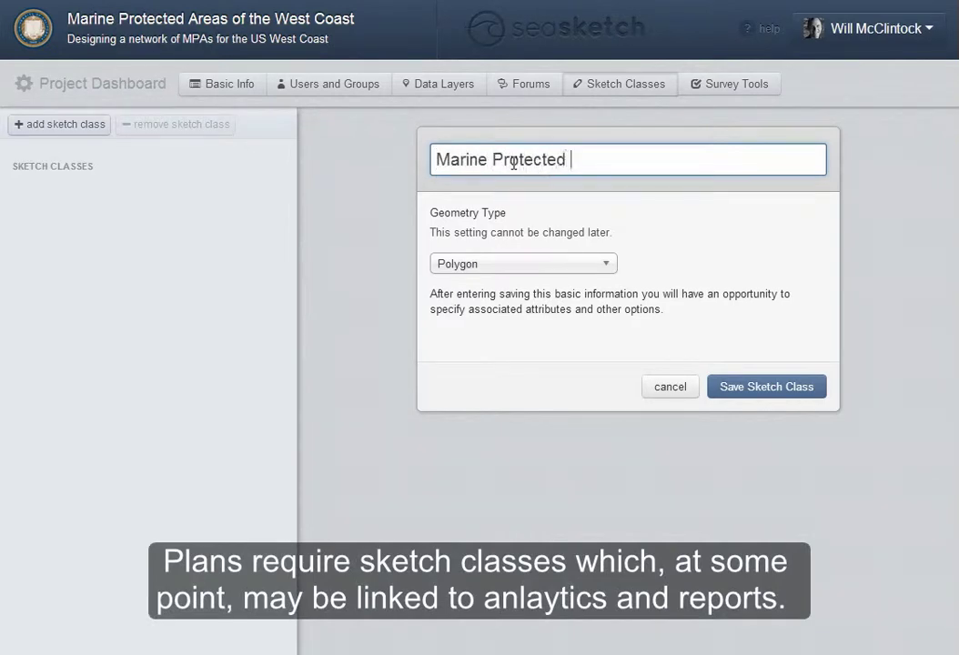
type("Area")
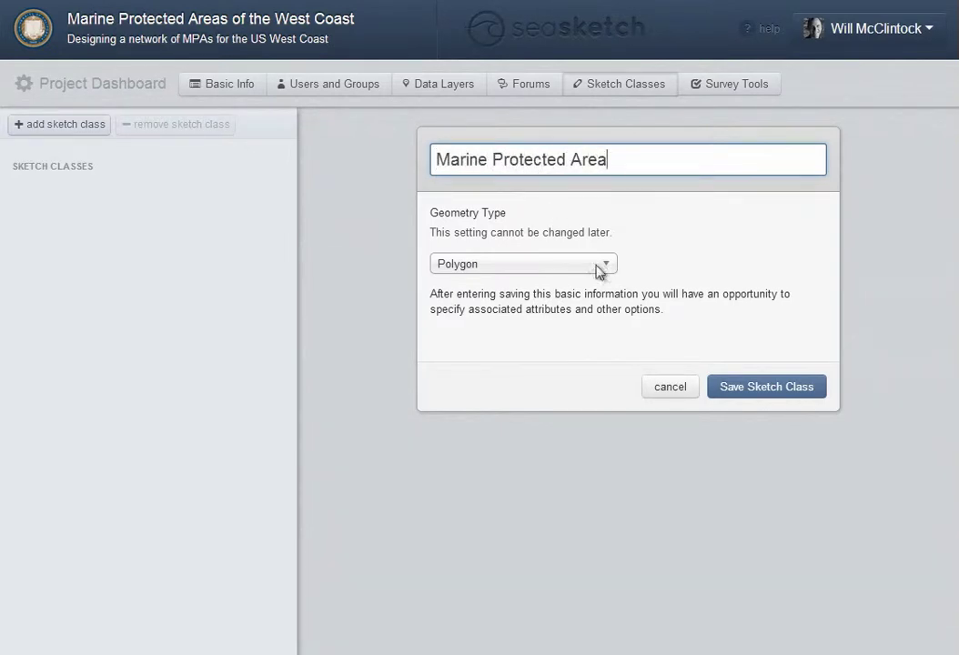
left_click(764, 387)
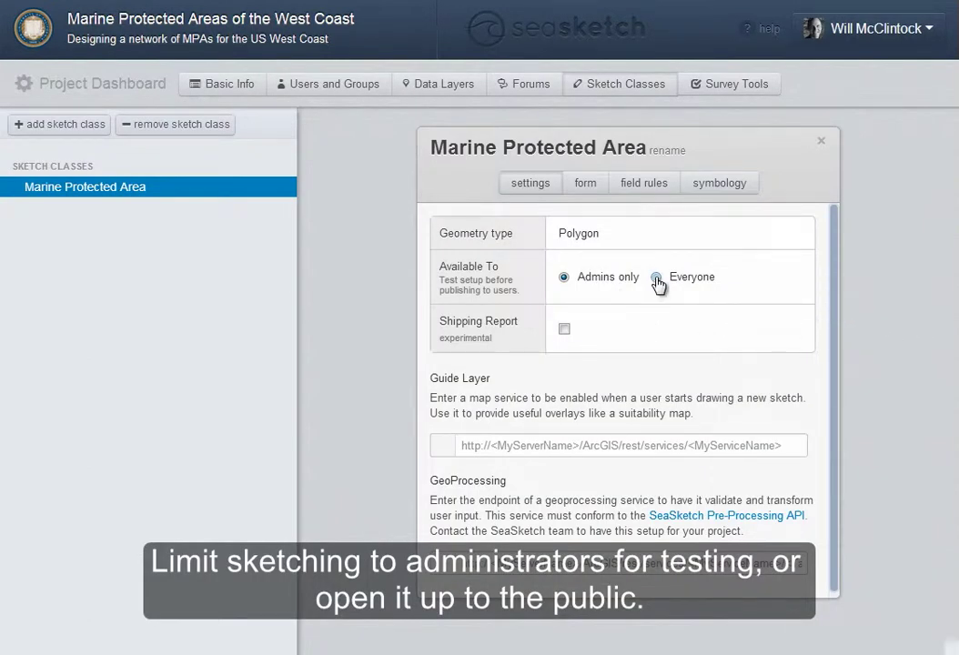
Make the sketch class available to Everyone and set the pasted MPA map service as its guide layer
left_click(657, 277)
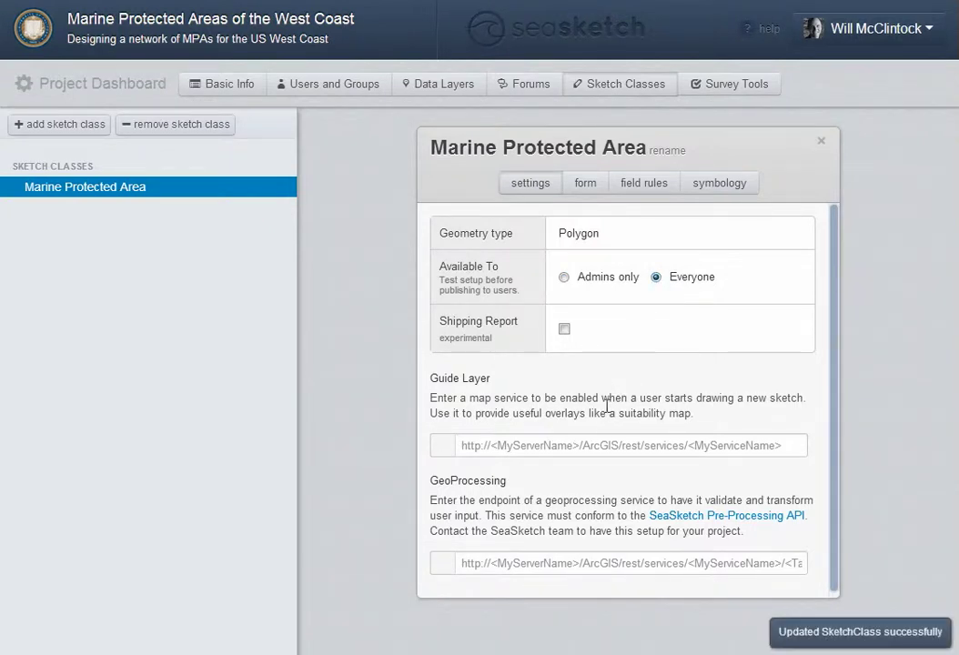
left_click(593, 448)
key("ctrl+v")
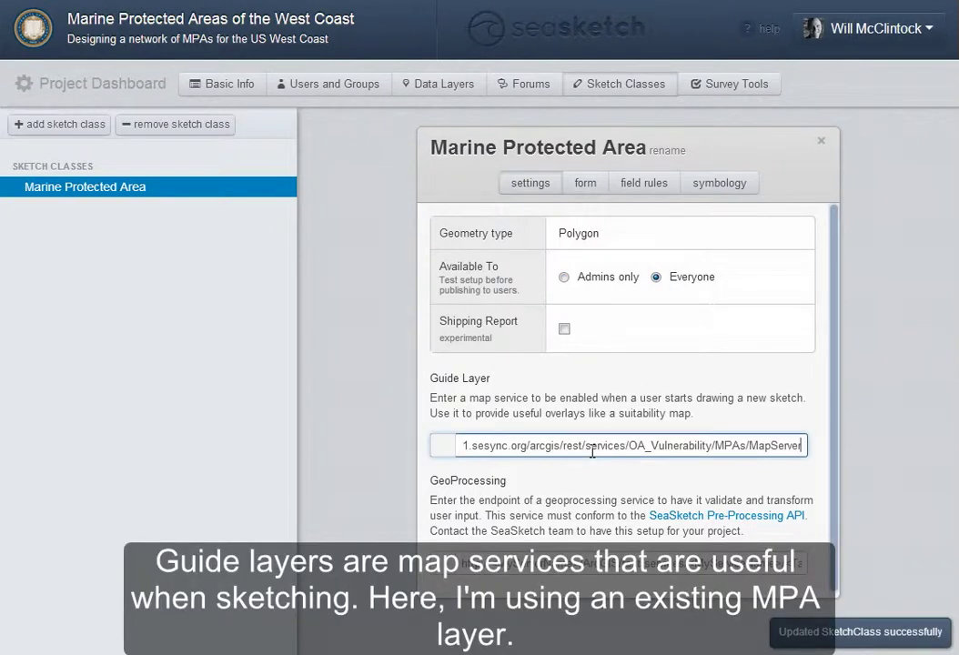
left_click(596, 471)
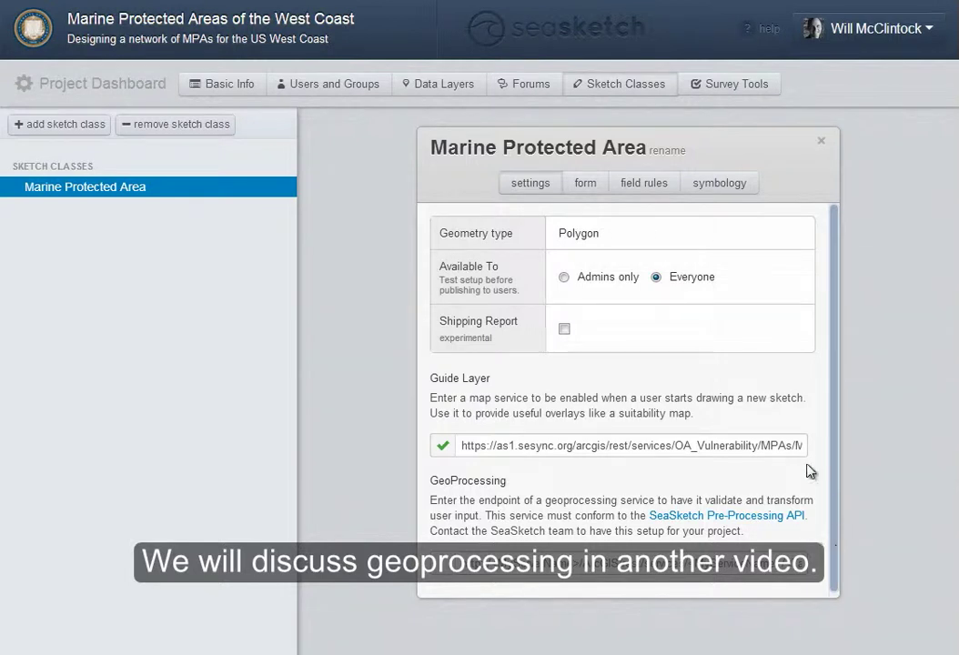
left_click(585, 183)
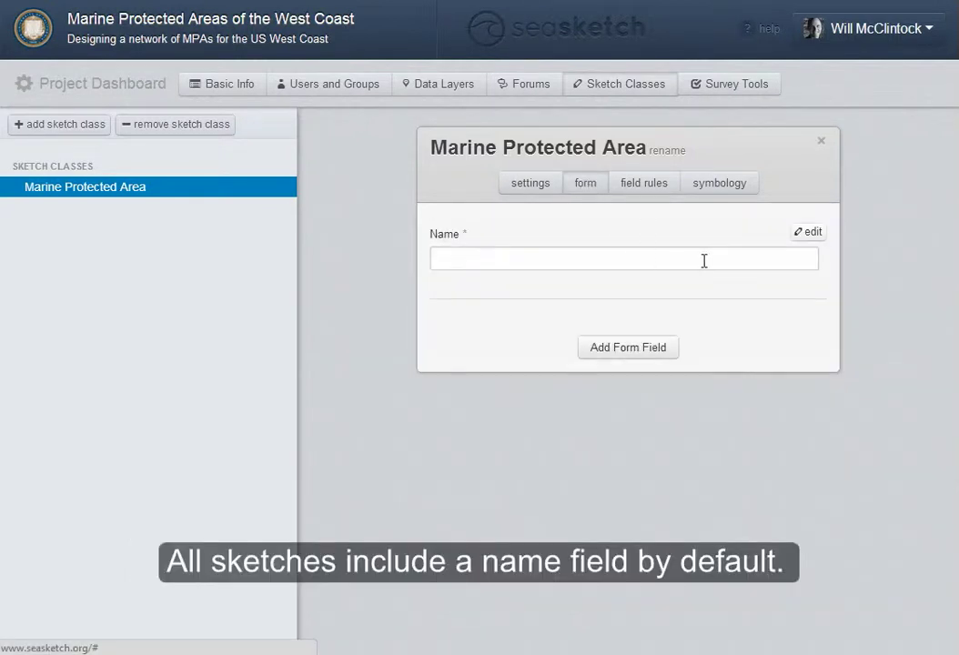
Add a choice field labelled 'Designation', described 'Please indicate the type of MPA you wish to establish.'
left_click(634, 350)
left_click_drag(714, 207, 703, 303)
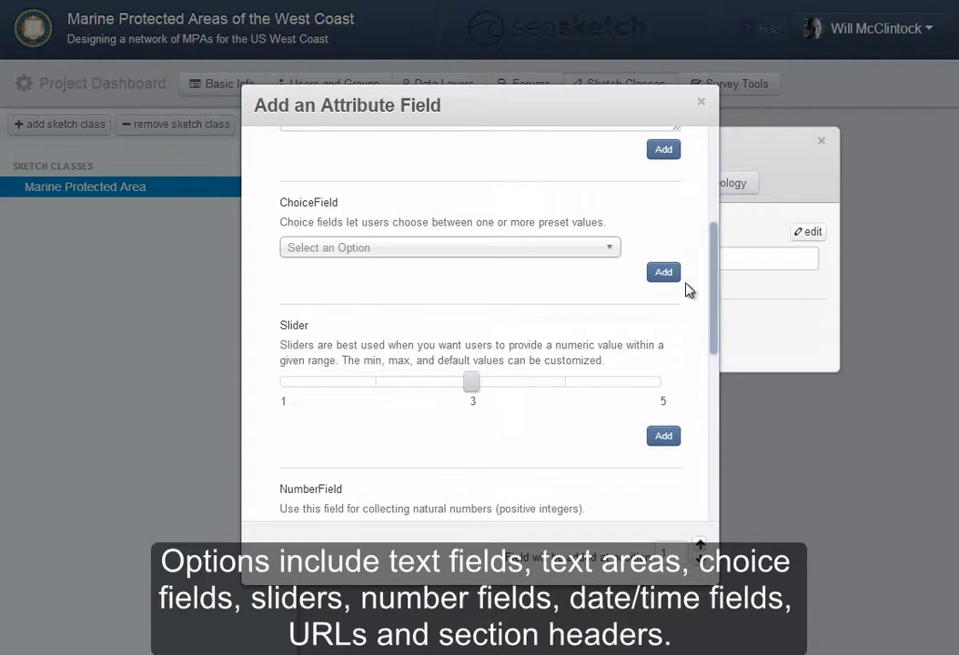
left_click(664, 272)
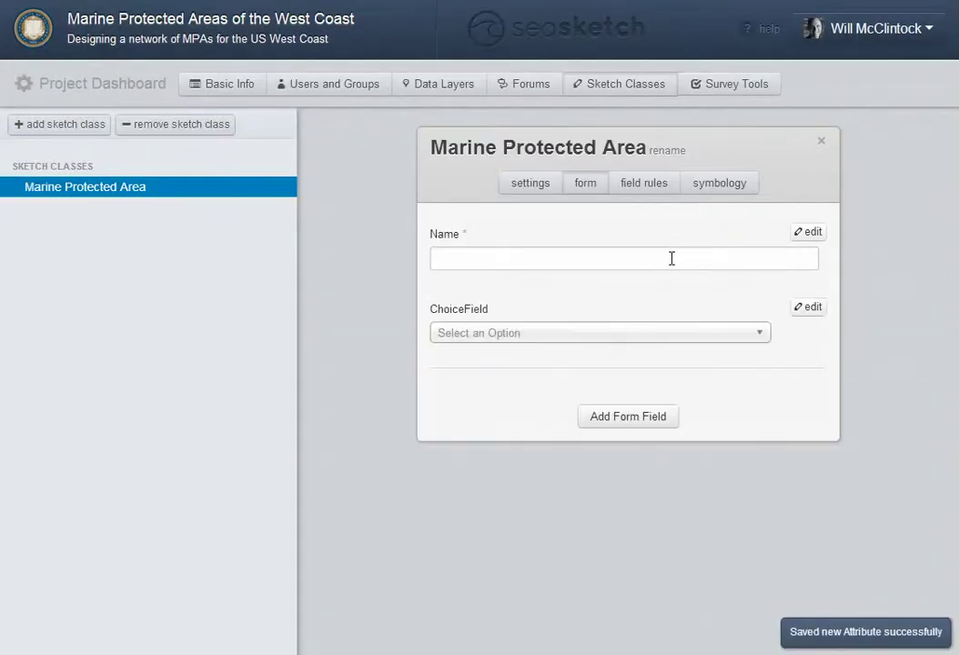
left_click(804, 308)
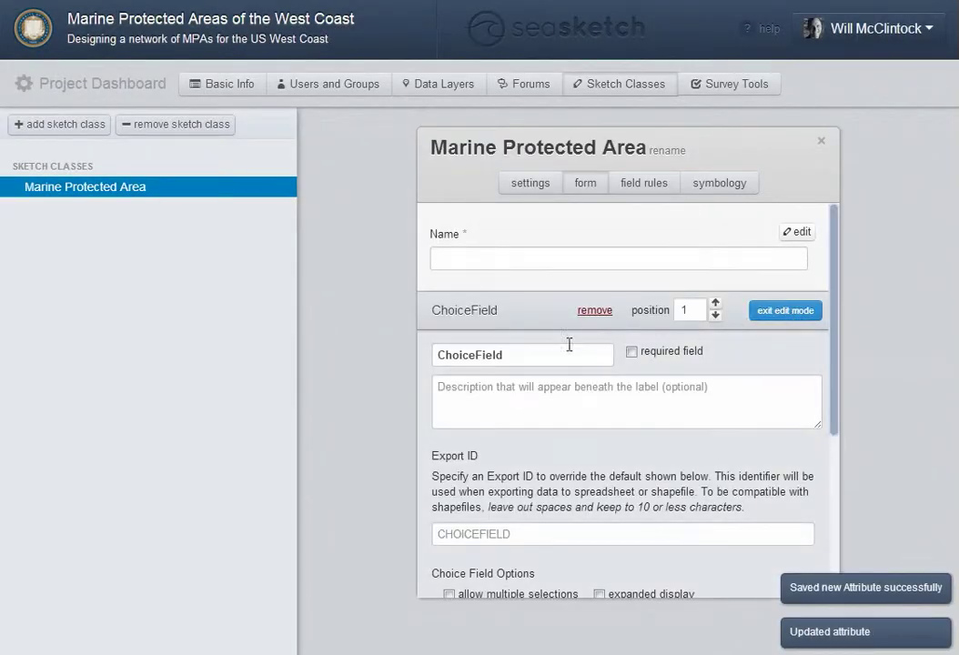
double_click(458, 355)
type("De")
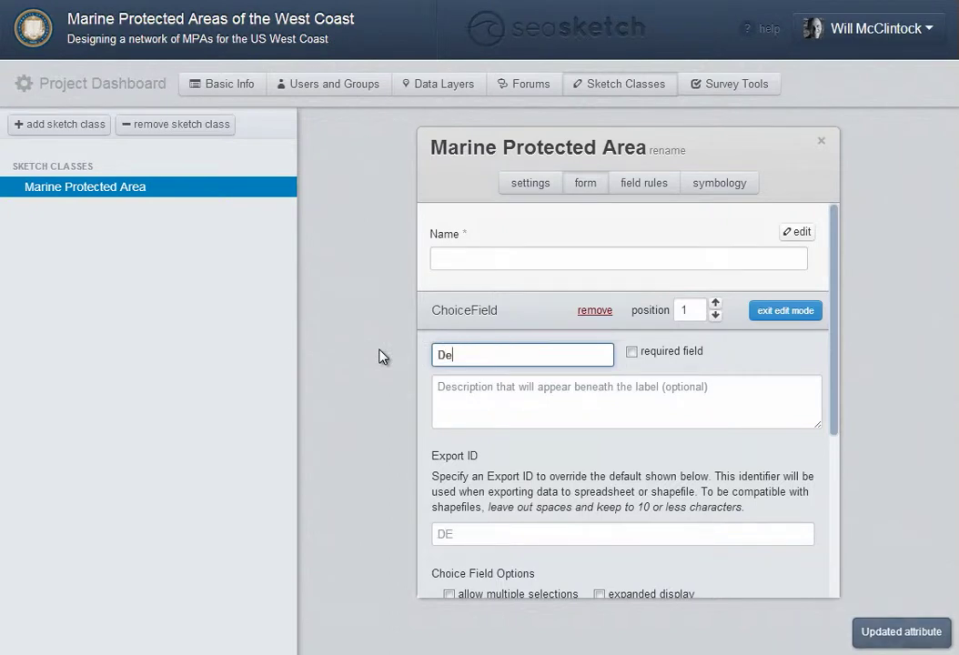
type("signation")
key("Return")
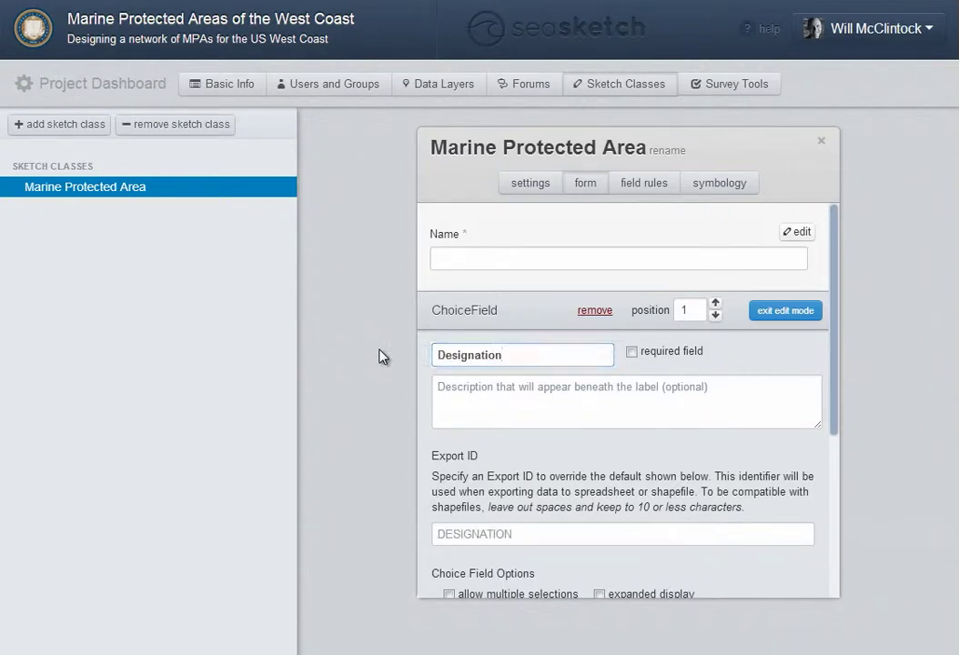
key("Tab")
type("Pleas")
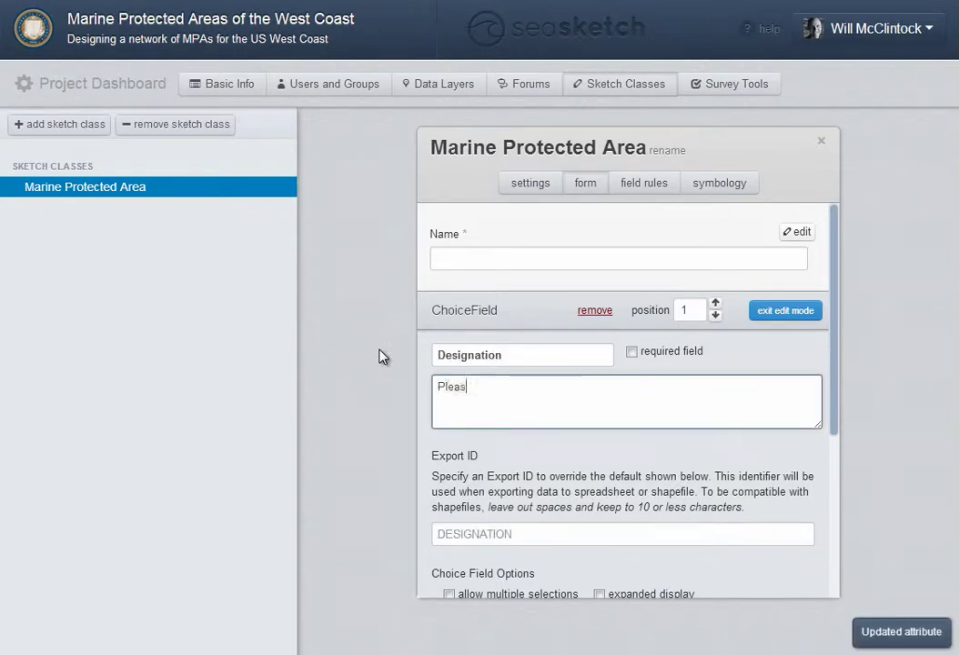
type("e indicate the type of MPA you")
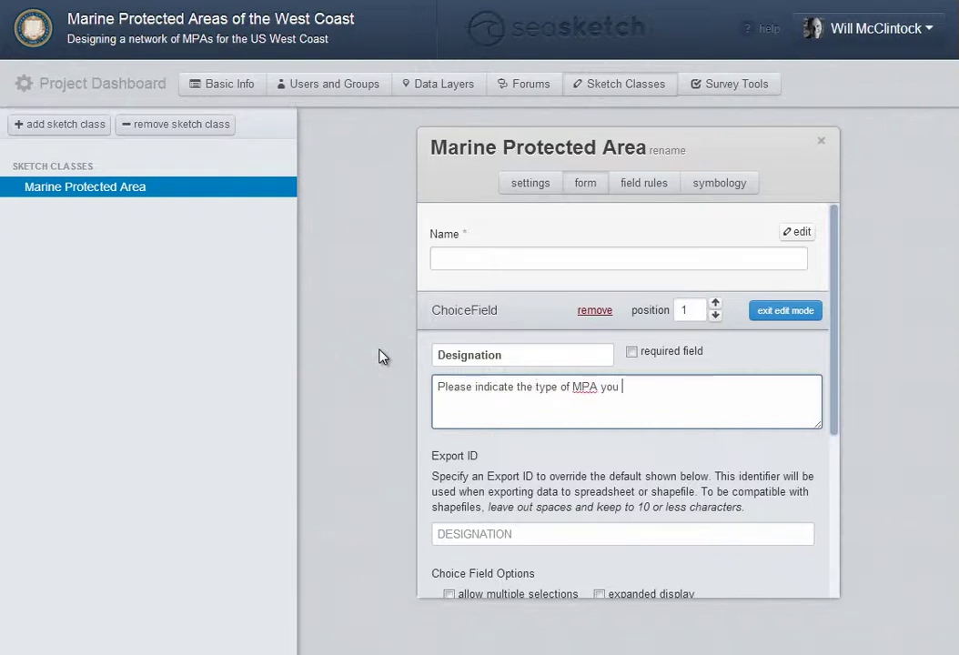
type(" wish to establish.")
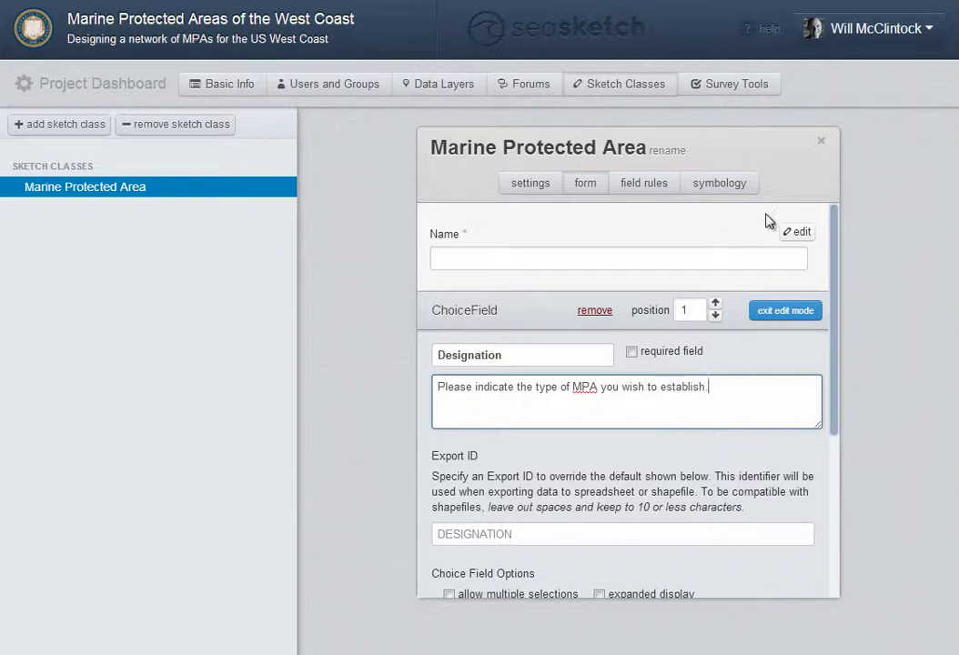
scroll(839, 299, "down", 3)
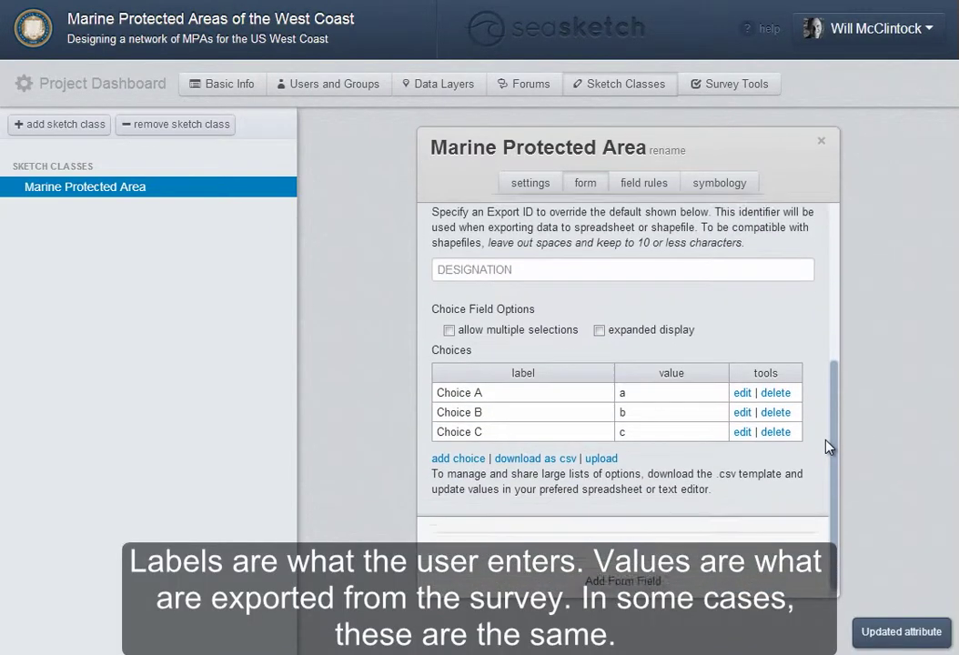
Rename Choice A to 'No Take' and Choice B to 'Partial Take', with matching export values
left_click(741, 386)
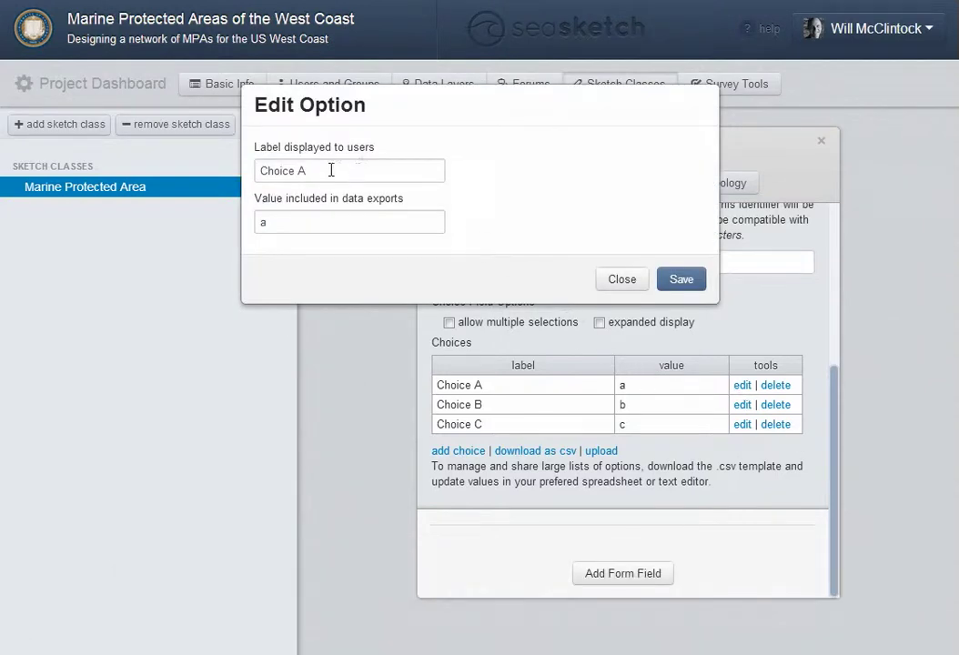
triple_click(331, 170)
type("No Take")
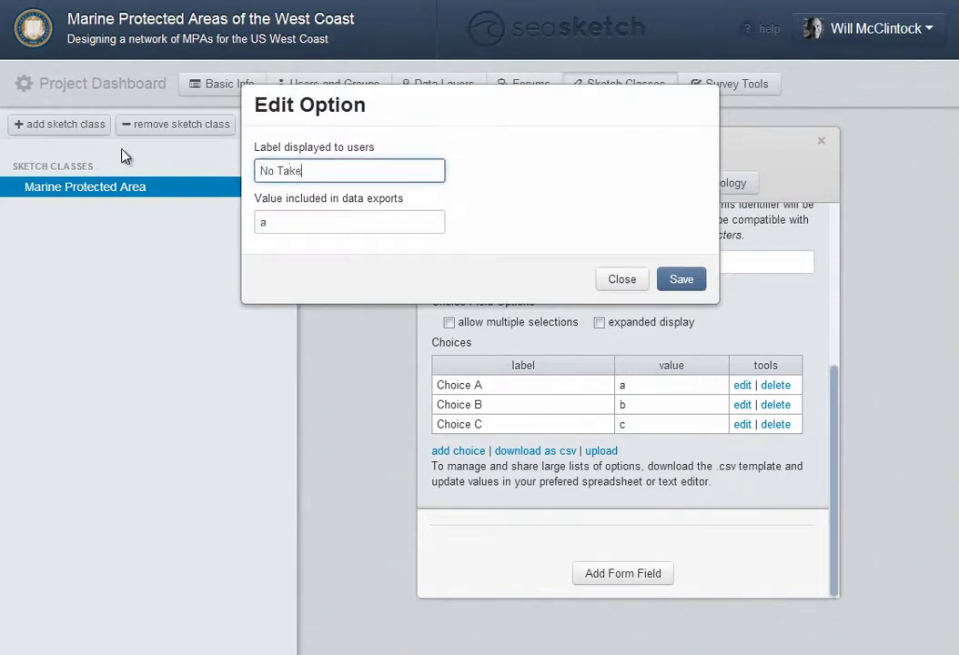
key("Tab")
type("No")
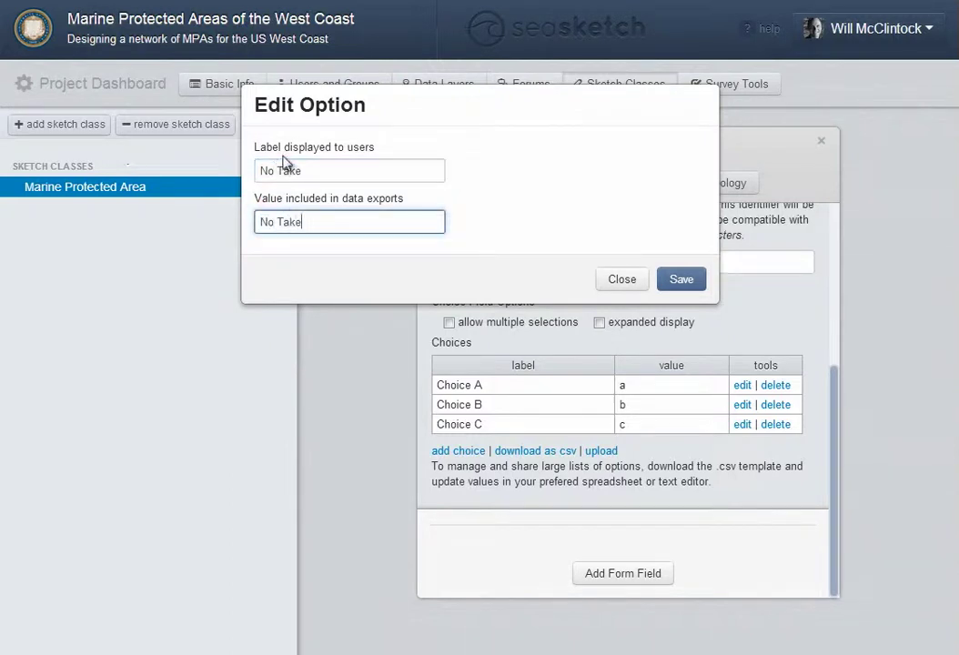
left_click(687, 279)
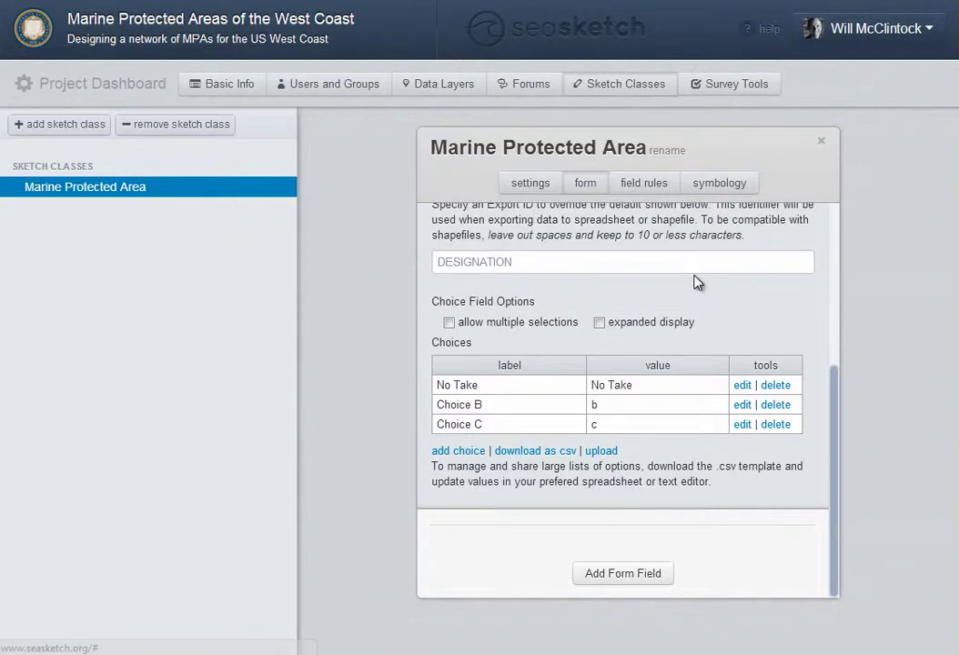
left_click(743, 407)
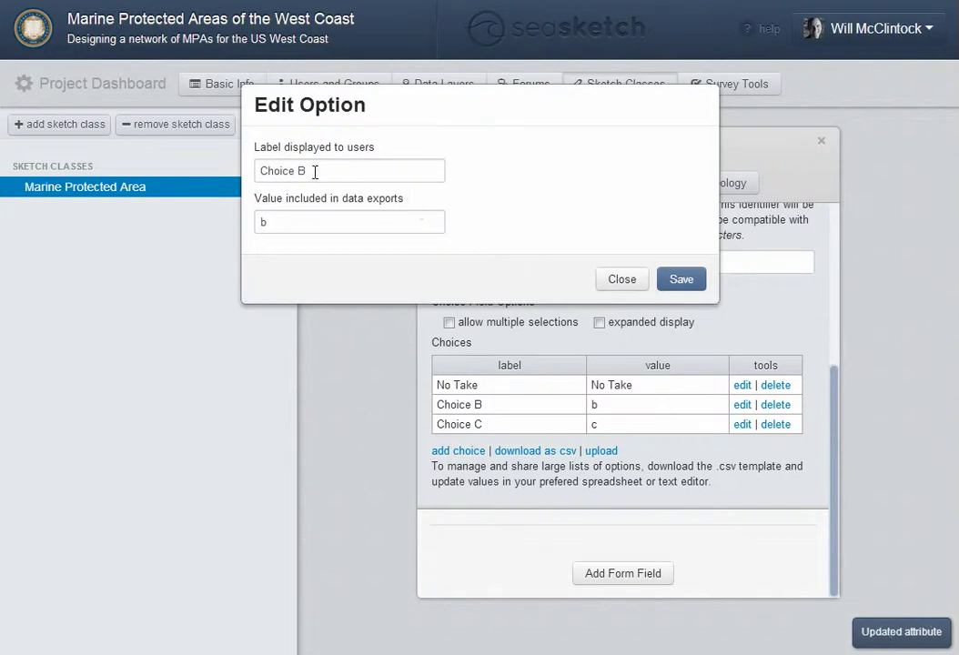
left_click_drag(315, 172, 191, 181)
type("Partial ")
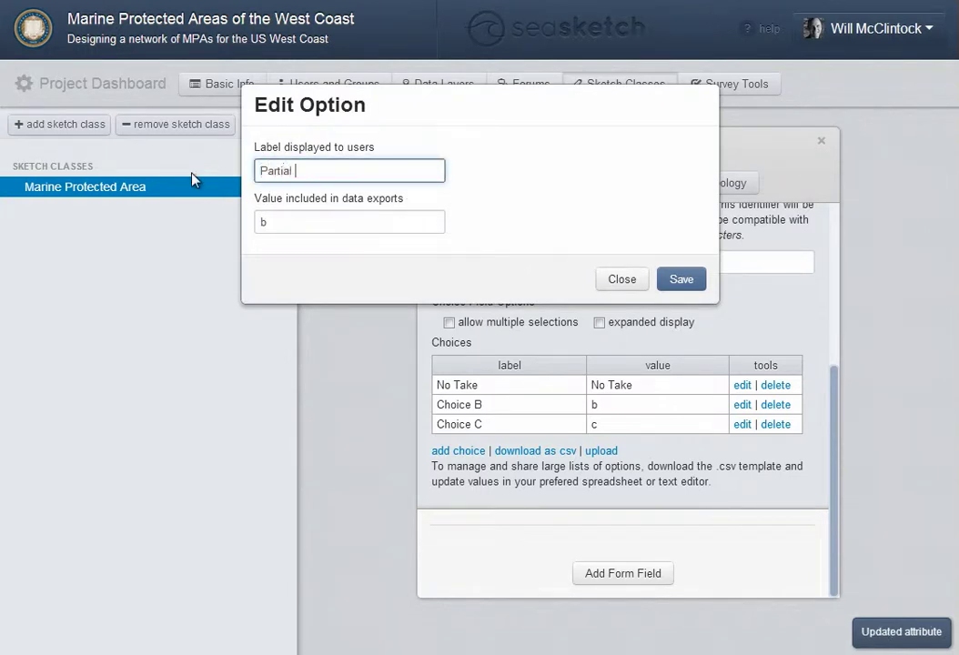
type("Take")
key("Tab")
type("Par")
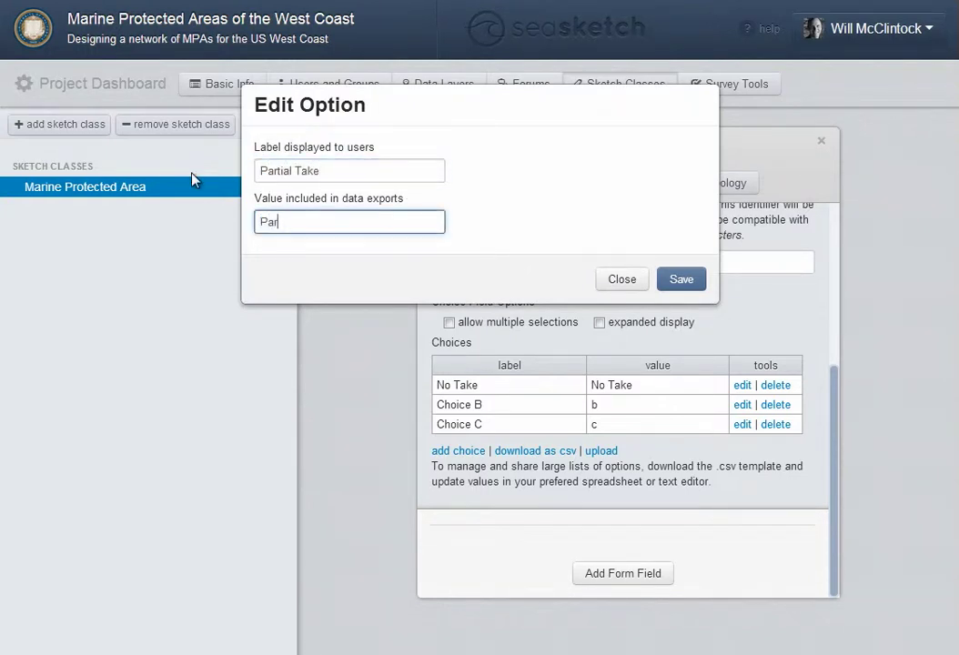
type("tial Take")
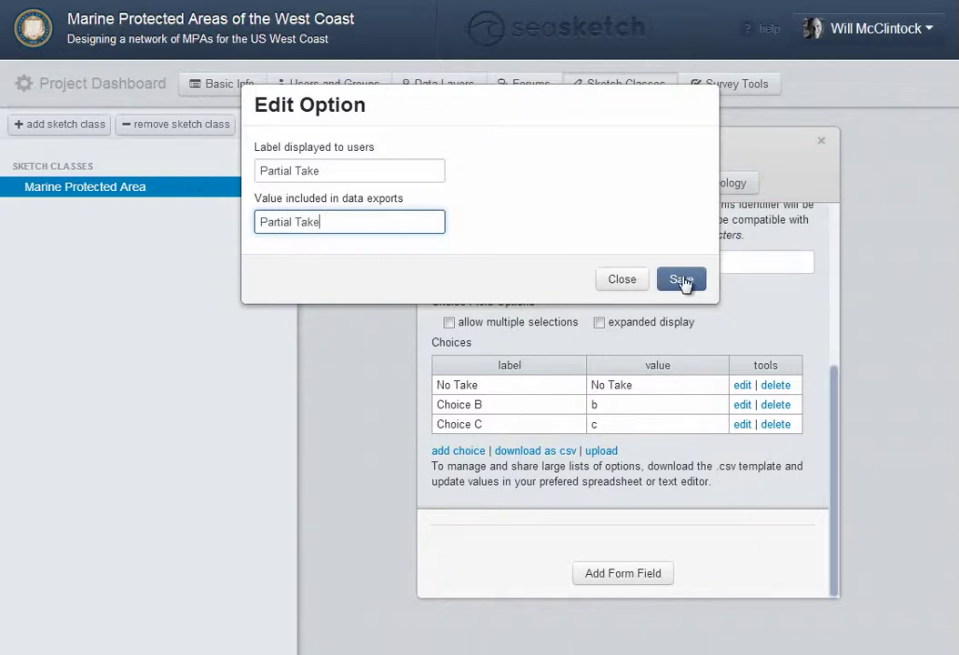
left_click(682, 280)
Delete the extra Choice C option and finish editing the Designation field
left_click(774, 425)
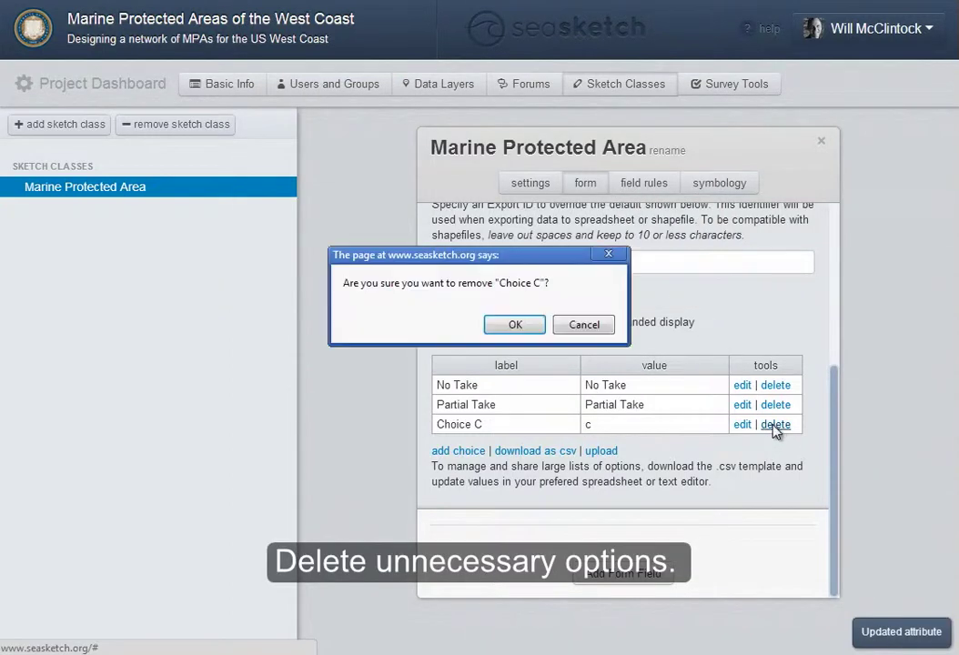
left_click(519, 327)
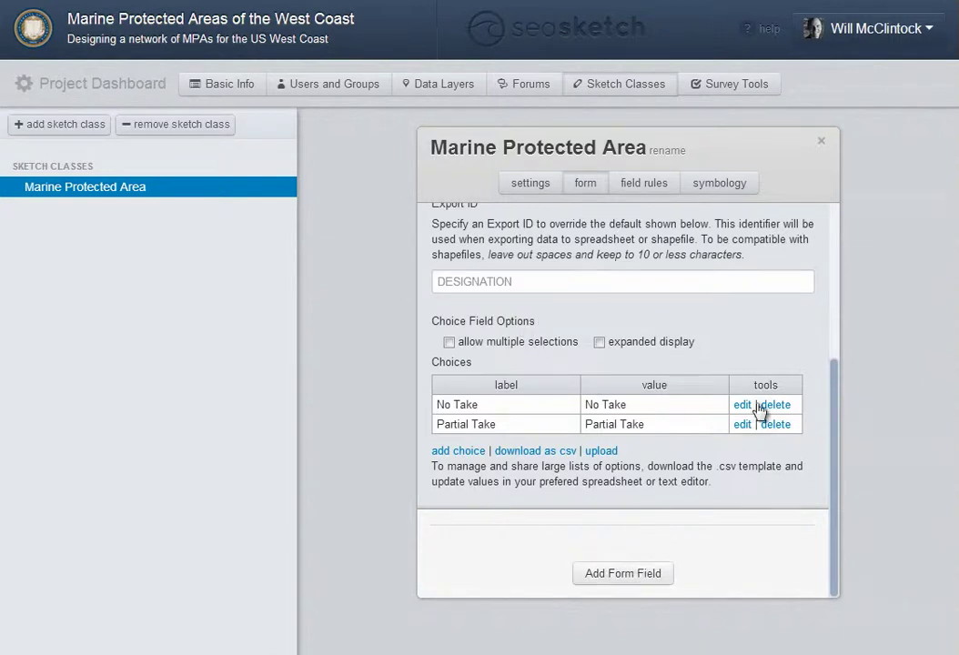
scroll(829, 250, "up", 3)
left_click(786, 311)
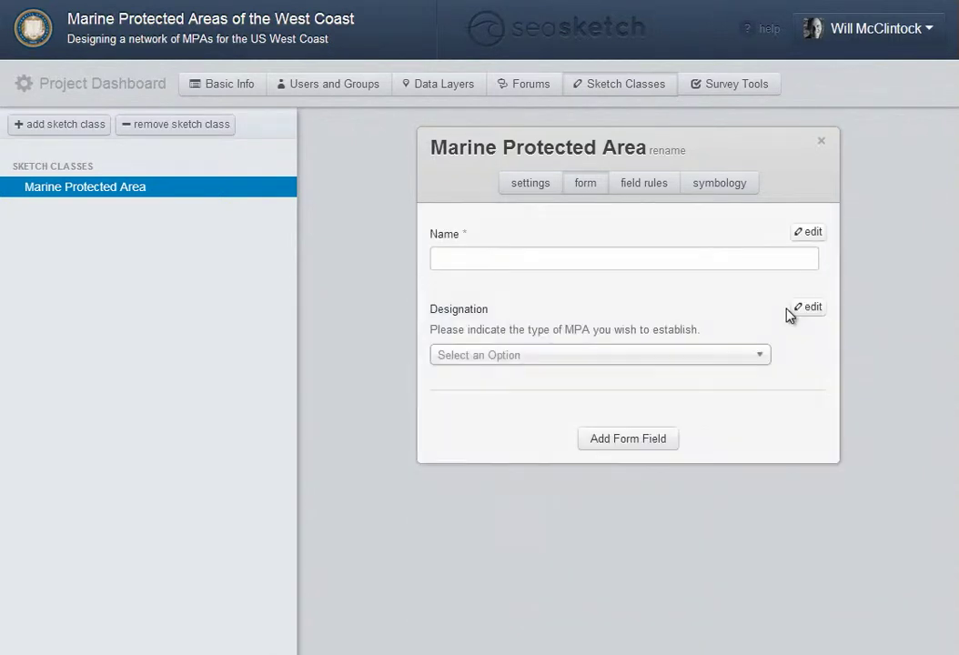
Add a choice field labelled 'Method / Gear Type', described 'Please indicate the method or gear type allowed in this MPA.'
left_click(626, 440)
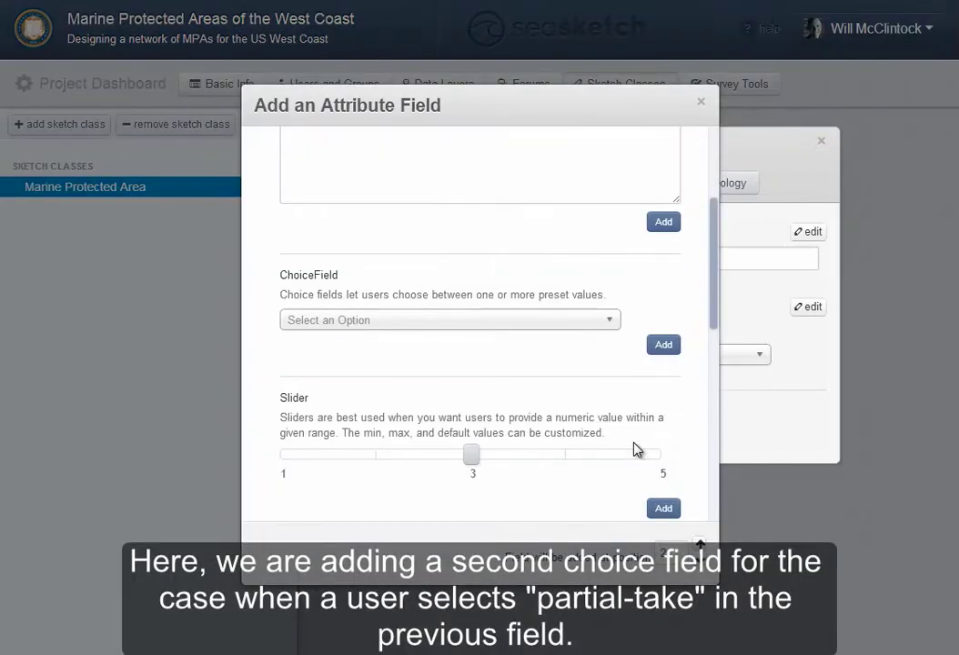
left_click(663, 346)
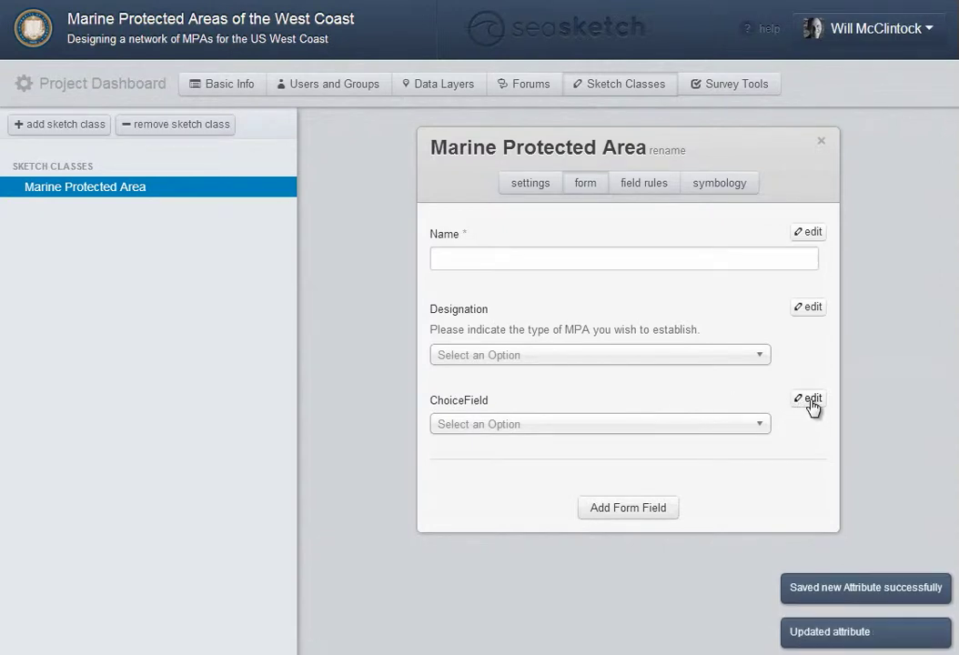
left_click(810, 401)
left_click_drag(548, 452, 437, 447)
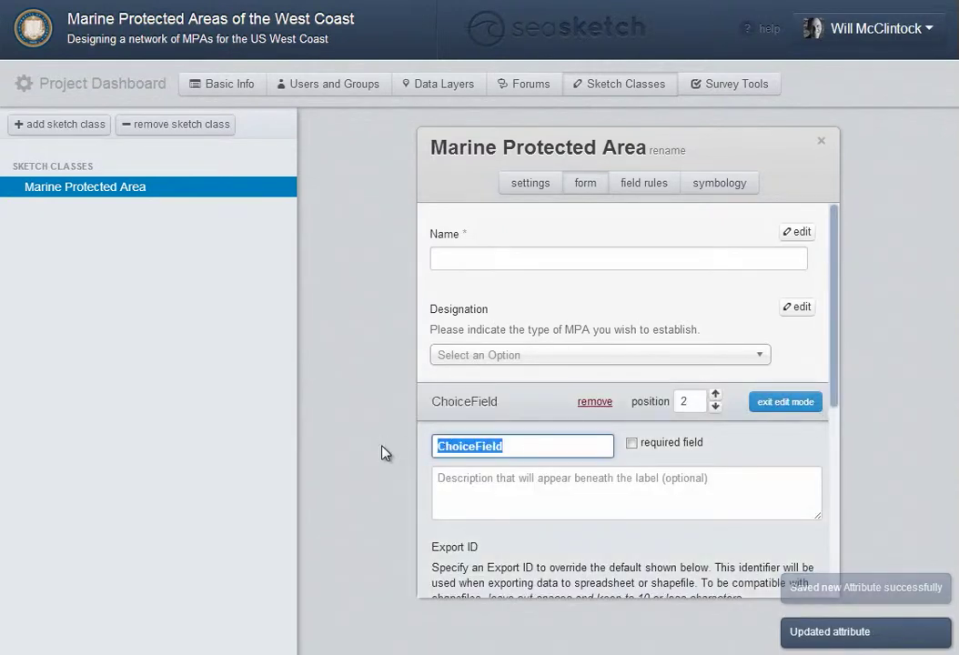
type("Method / ")
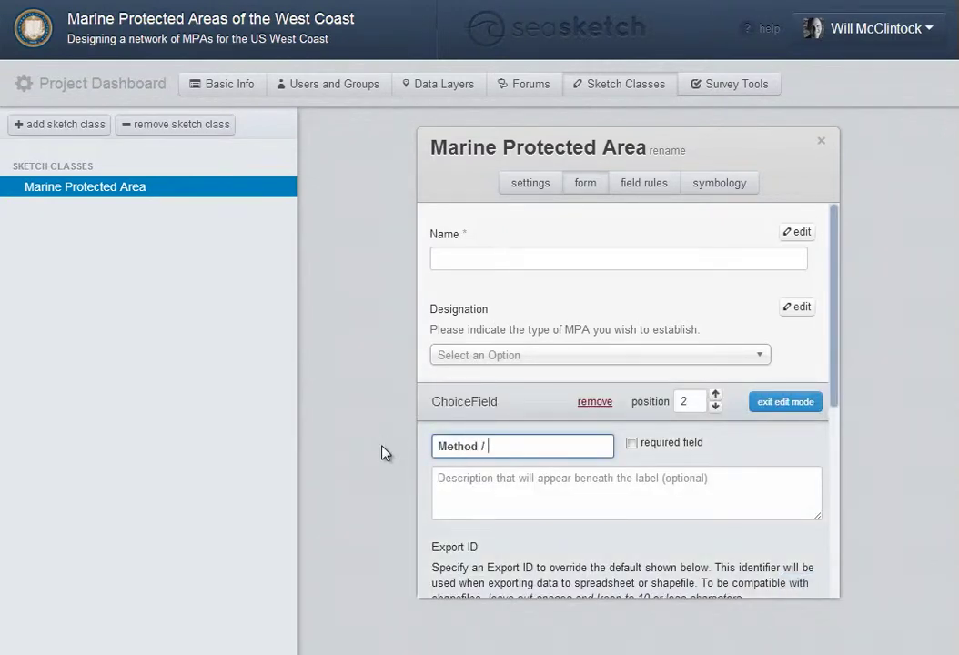
type("Gear Type")
key("Tab")
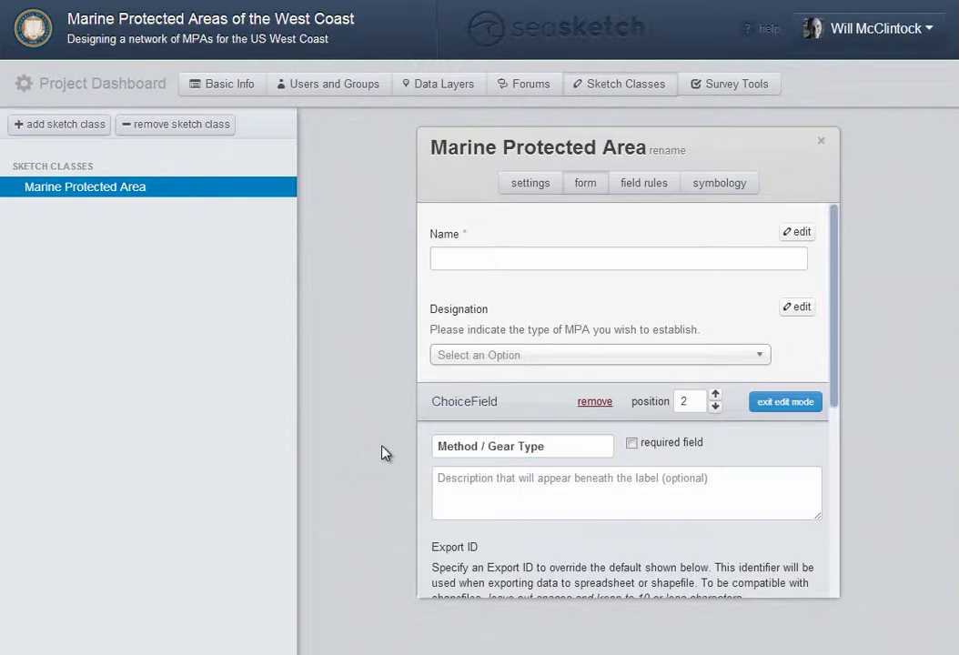
type("Please indi")
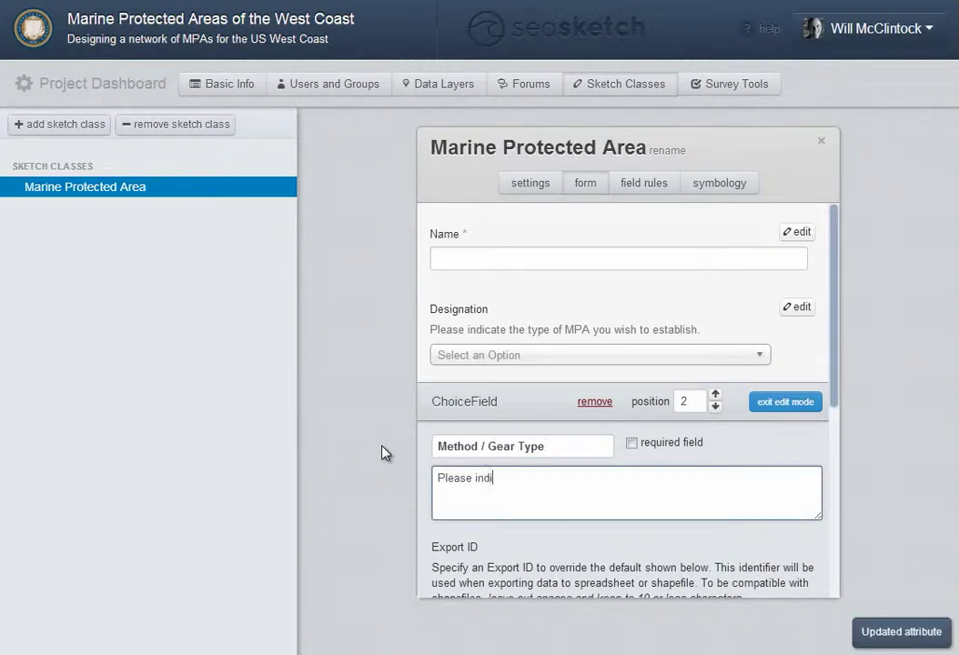
type("cate the method or gear type allowed in this MPA.")
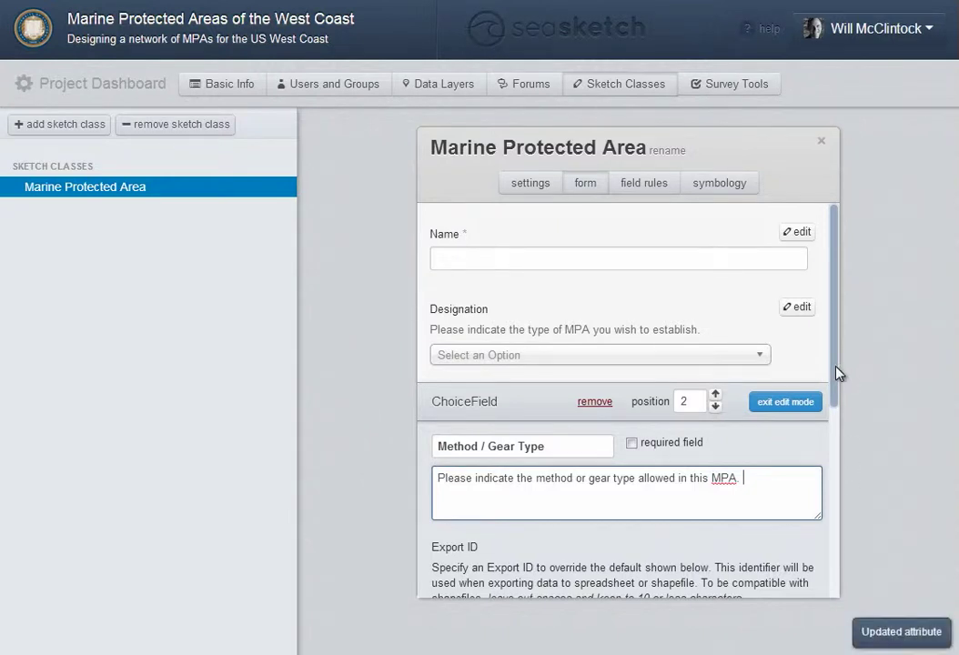
scroll(823, 473, "down", 4)
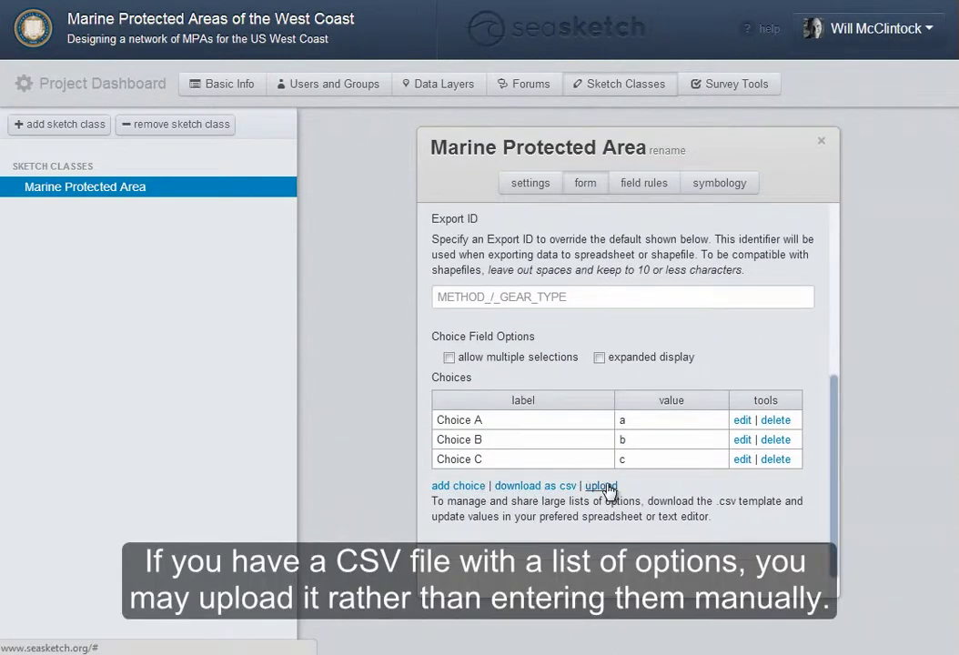
Load the field's choices from FishingMethods.csv, then exit edit mode
left_click(605, 487)
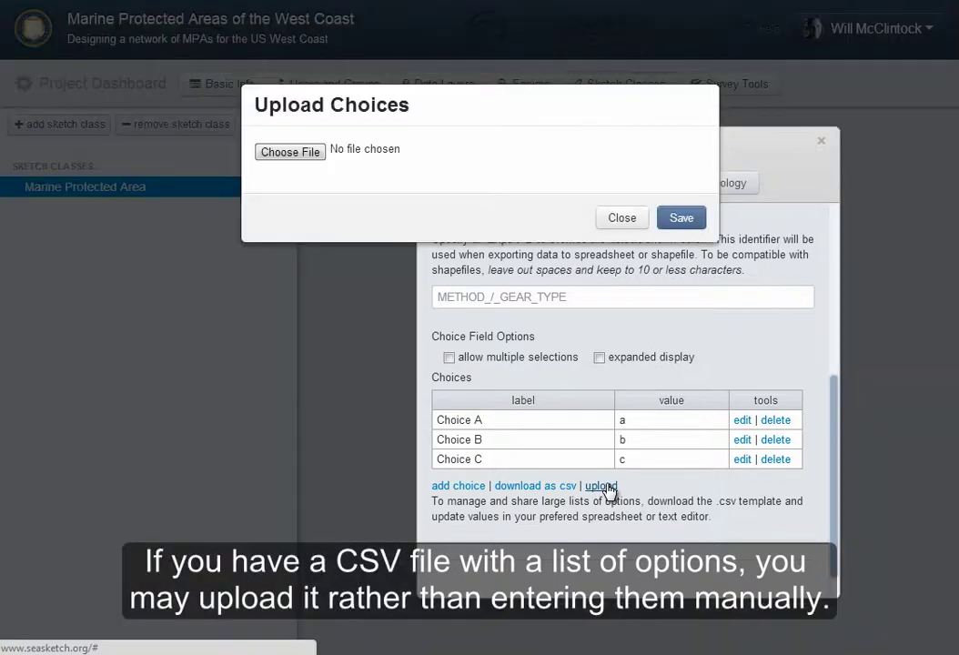
left_click(301, 153)
left_click(579, 133)
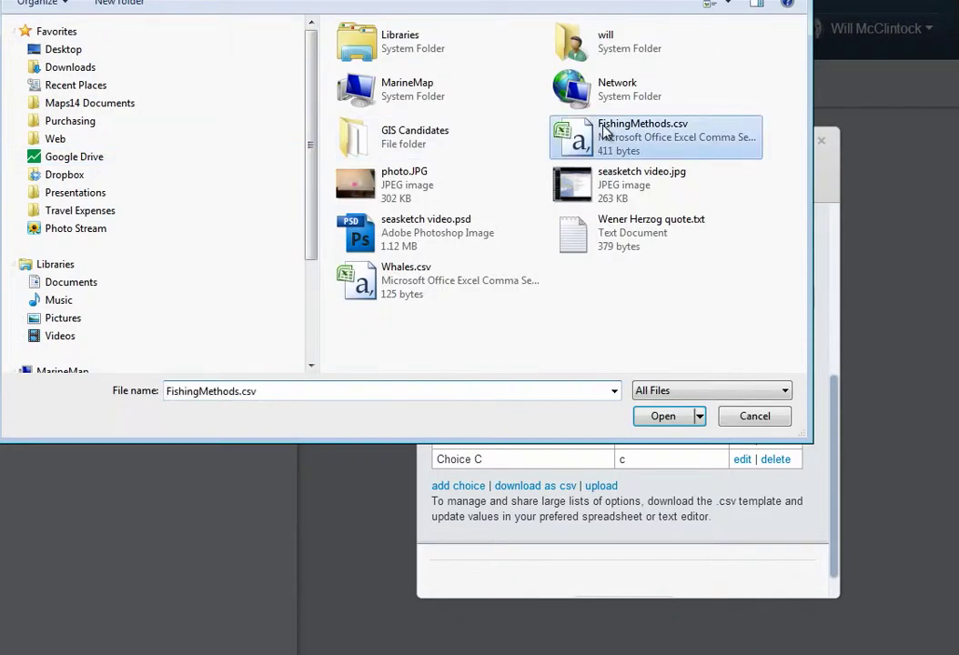
left_click(664, 416)
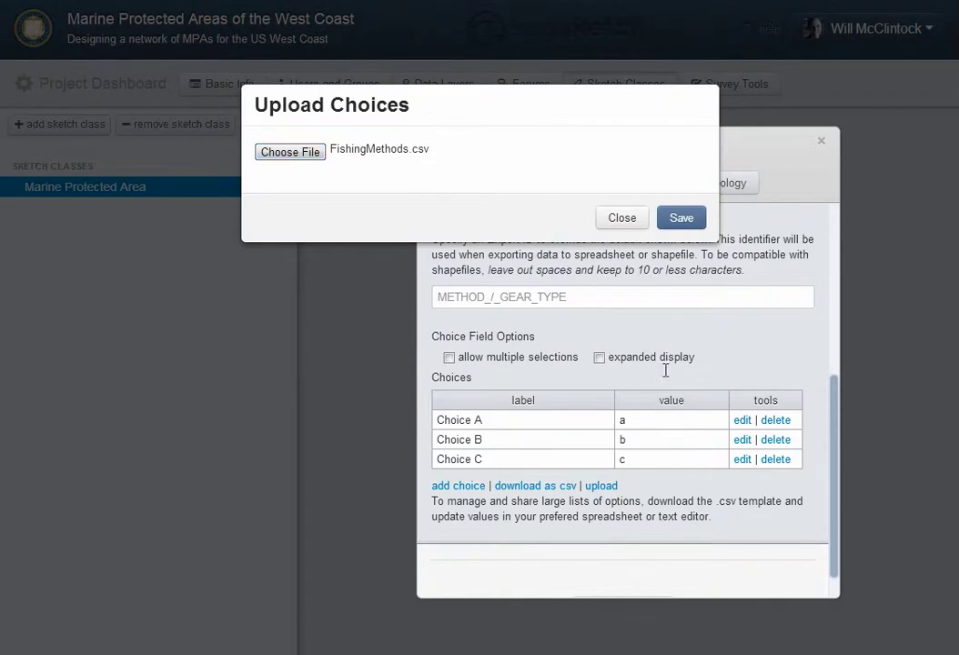
left_click(681, 220)
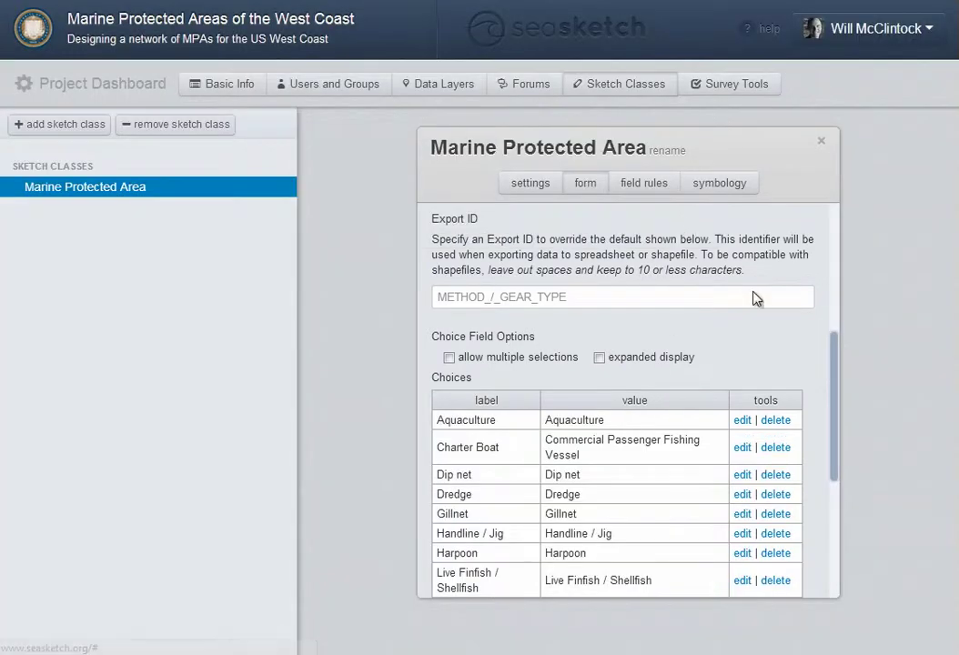
left_click_drag(836, 369, 834, 274)
left_click(788, 382)
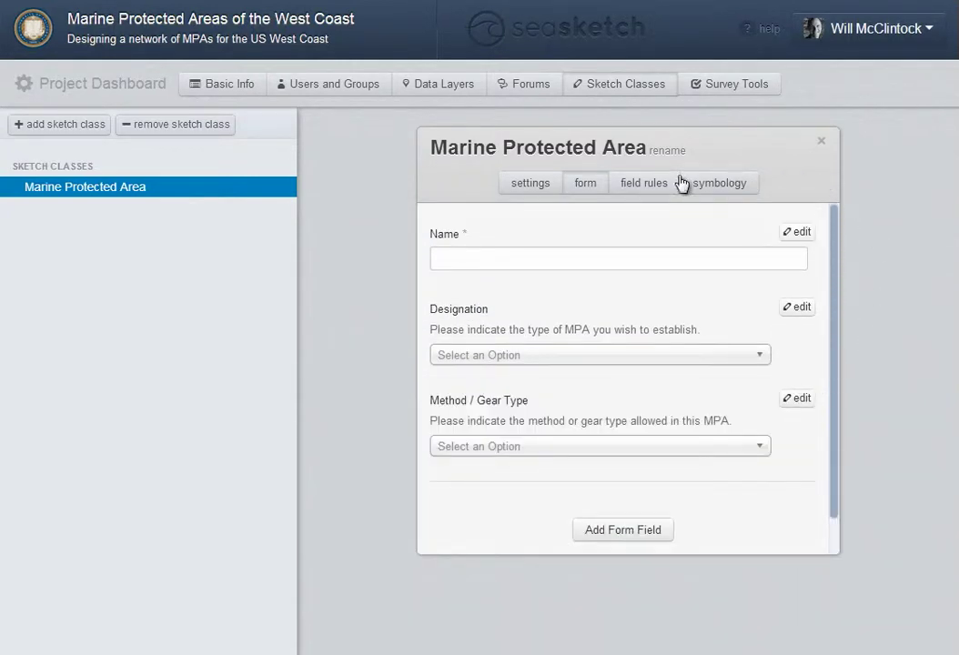
Add a field rule: when Designation equals Partial Take, show Method / Gear Type
left_click(637, 189)
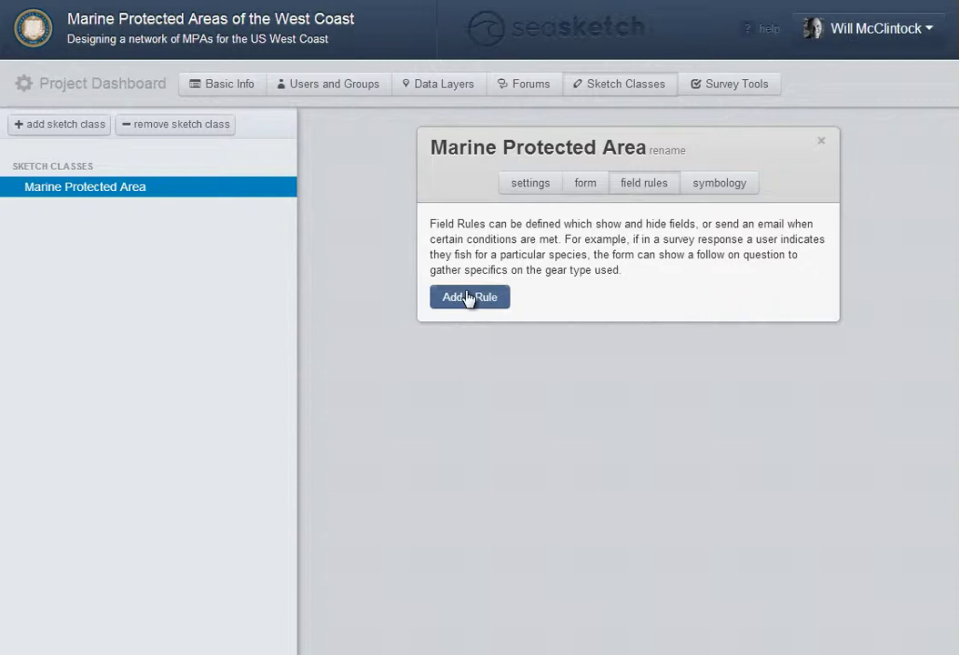
left_click(469, 298)
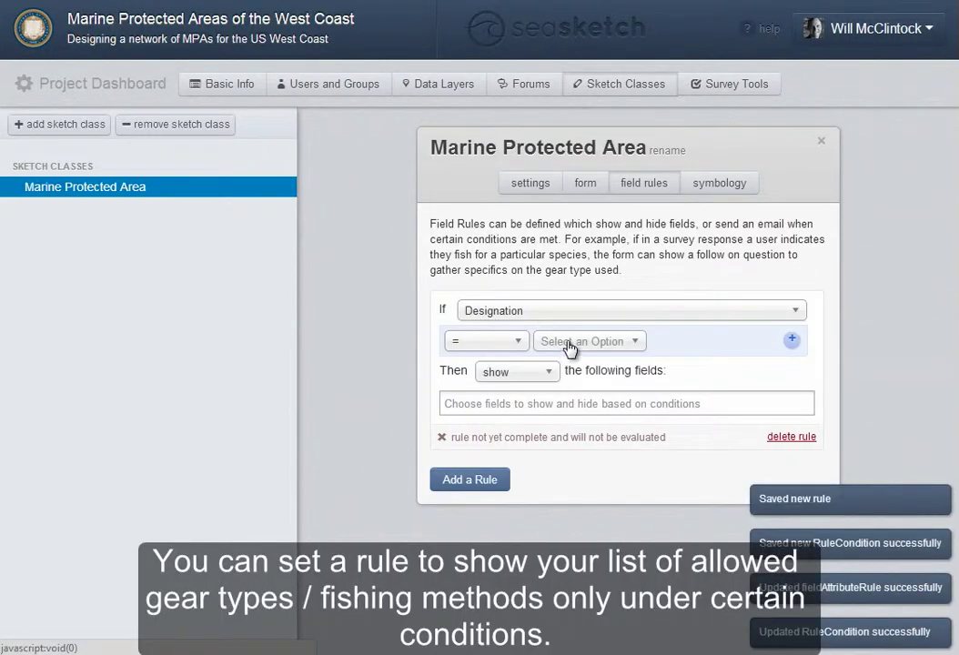
left_click(567, 344)
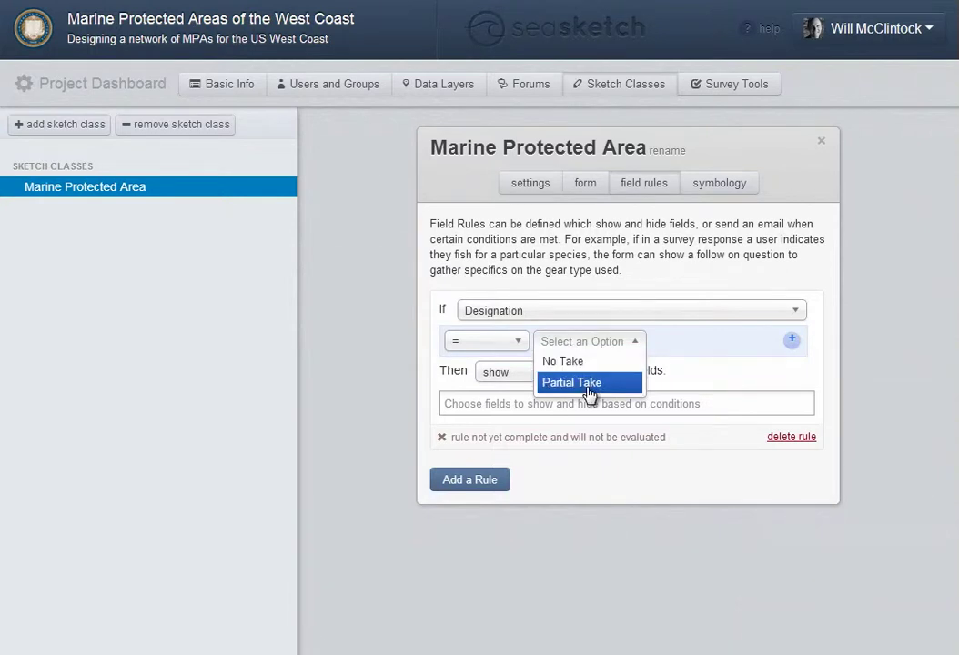
left_click(587, 384)
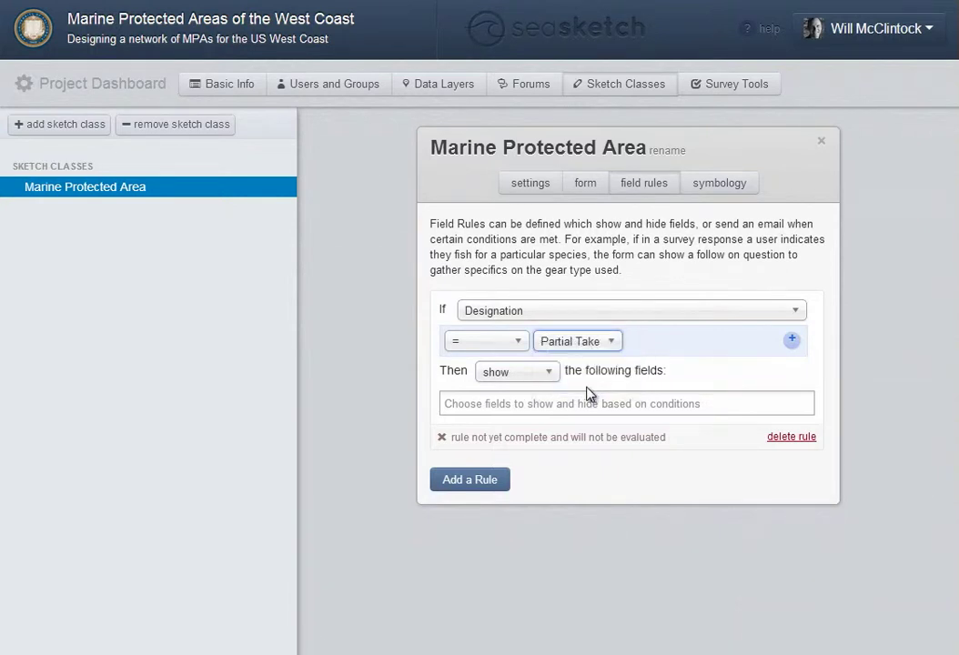
left_click(533, 404)
left_click(535, 427)
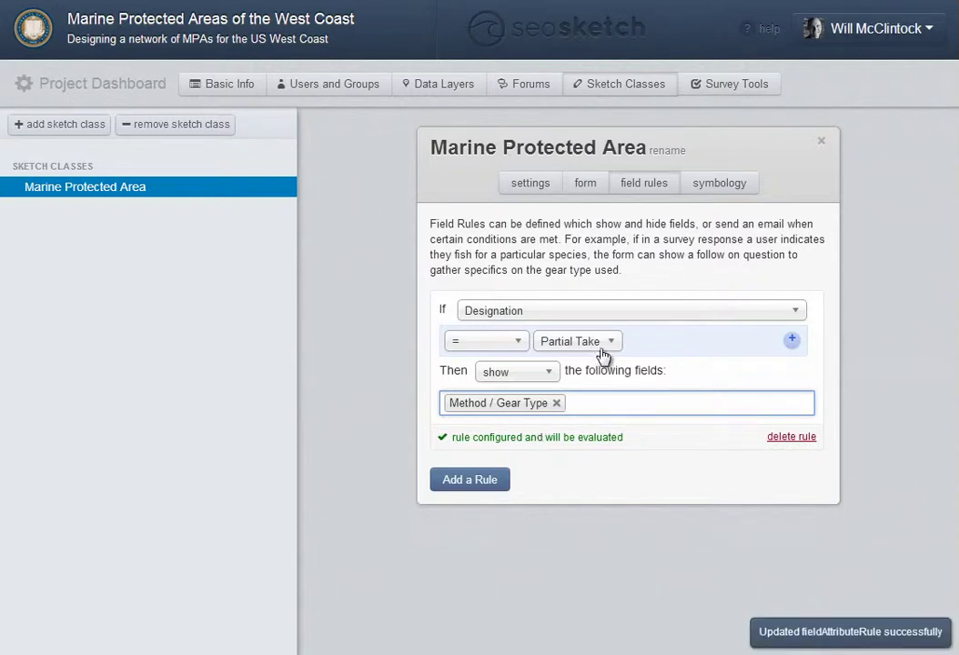
left_click(720, 183)
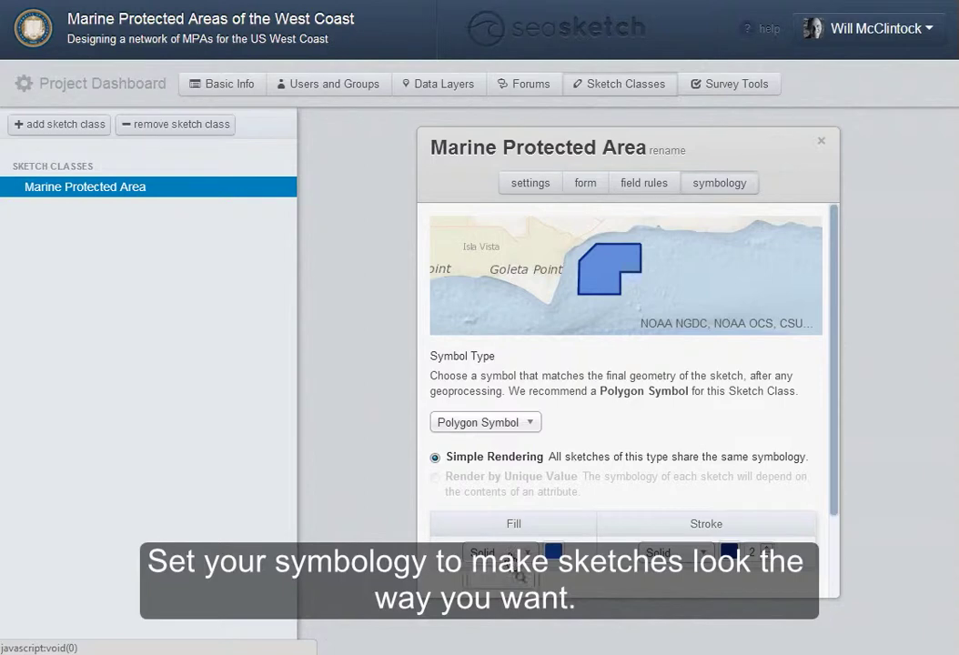
Set the Marine Protected Area fill pattern to Diagonal Cross
left_click(499, 553)
left_click_drag(836, 463, 833, 554)
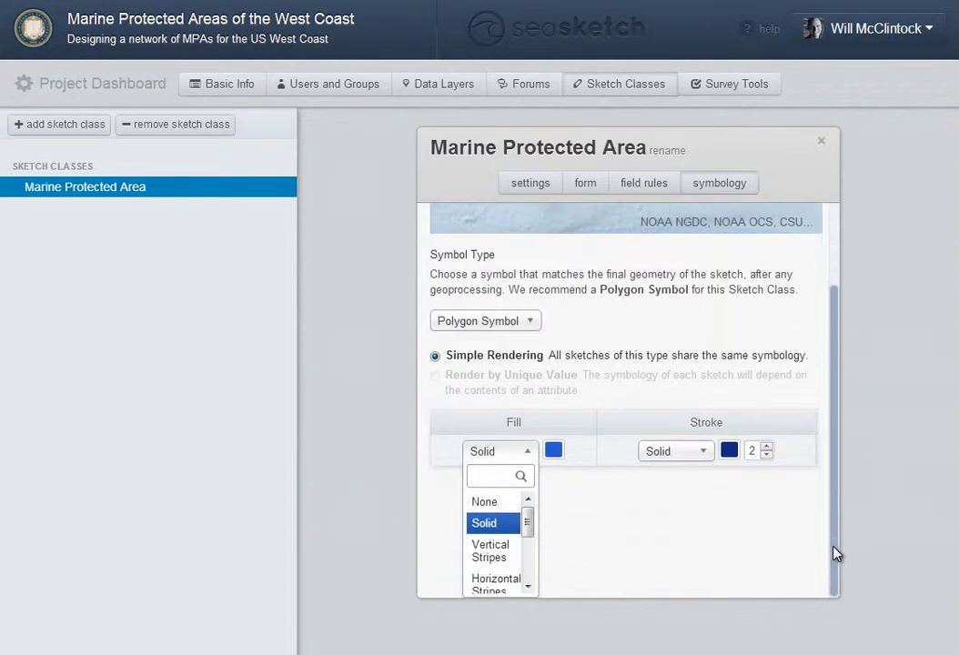
left_click_drag(533, 529, 529, 563)
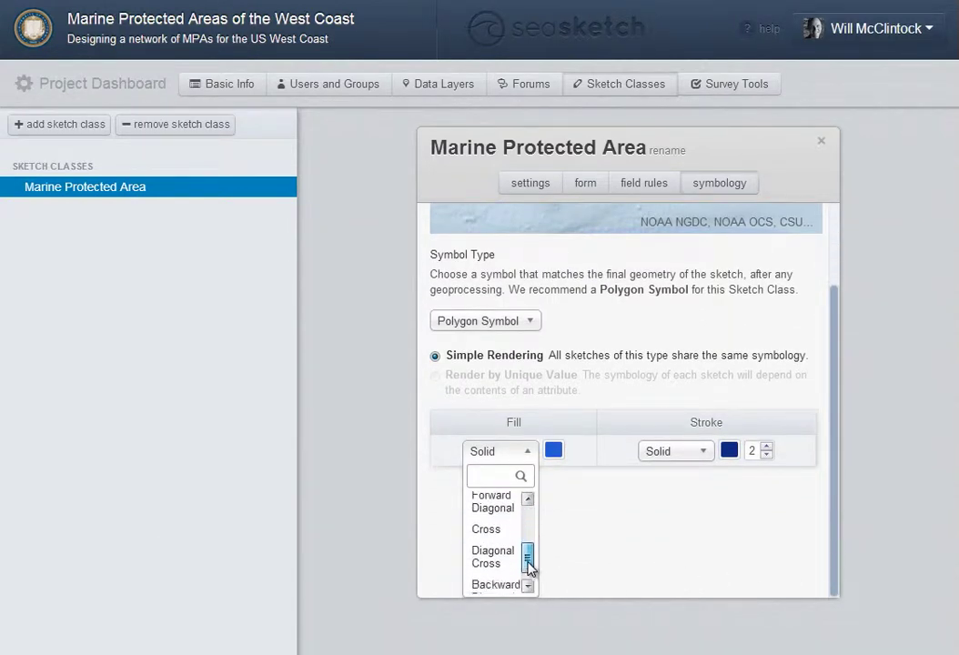
left_click(499, 564)
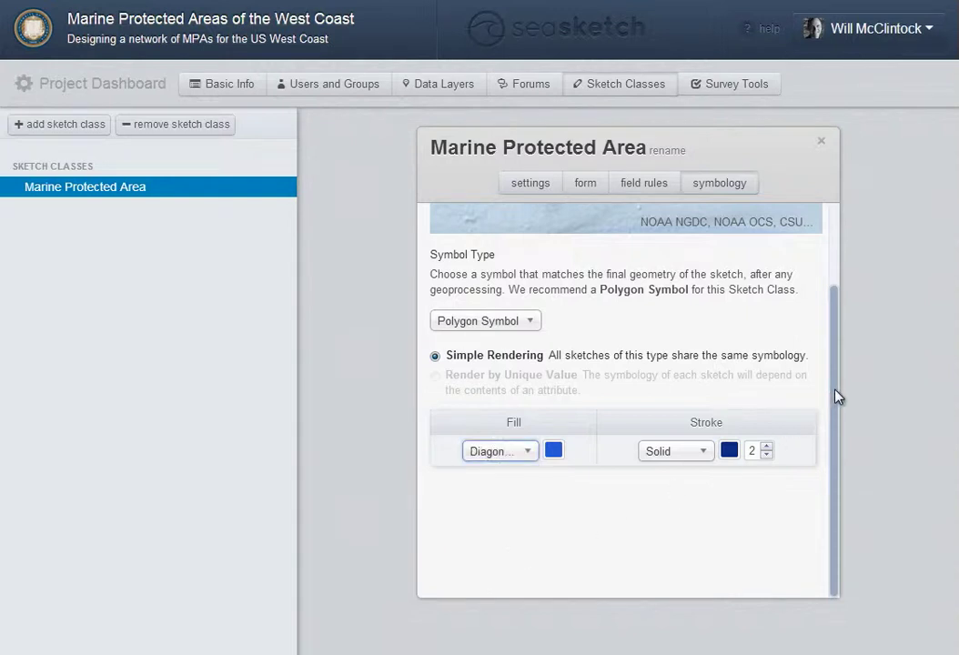
left_click_drag(837, 388, 839, 303)
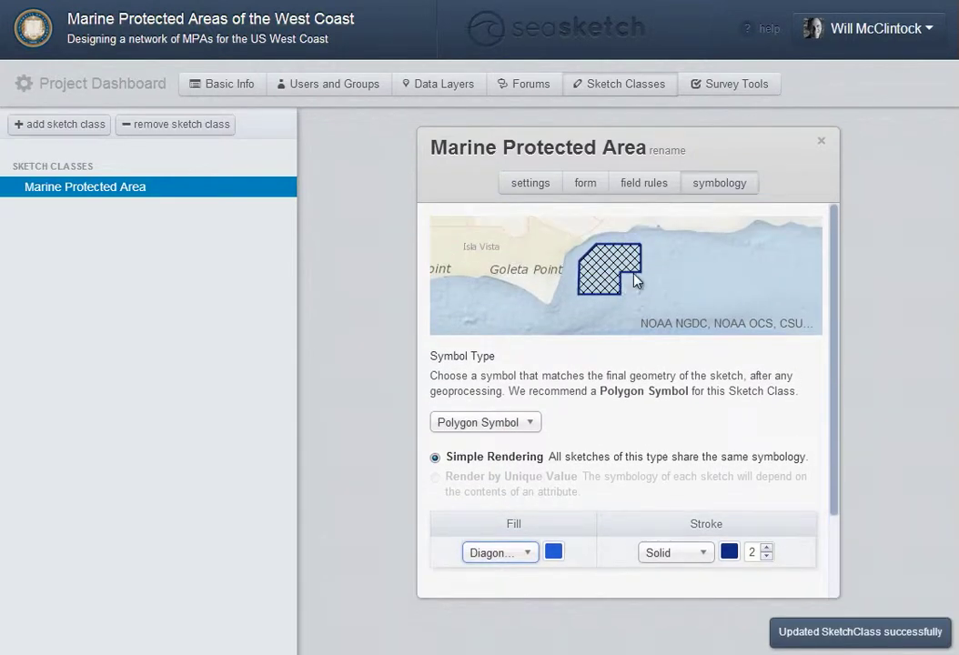
Make the outline bright red #ff0000 and close the sketch class editor
left_click(729, 553)
left_click_drag(317, 303, 335, 160)
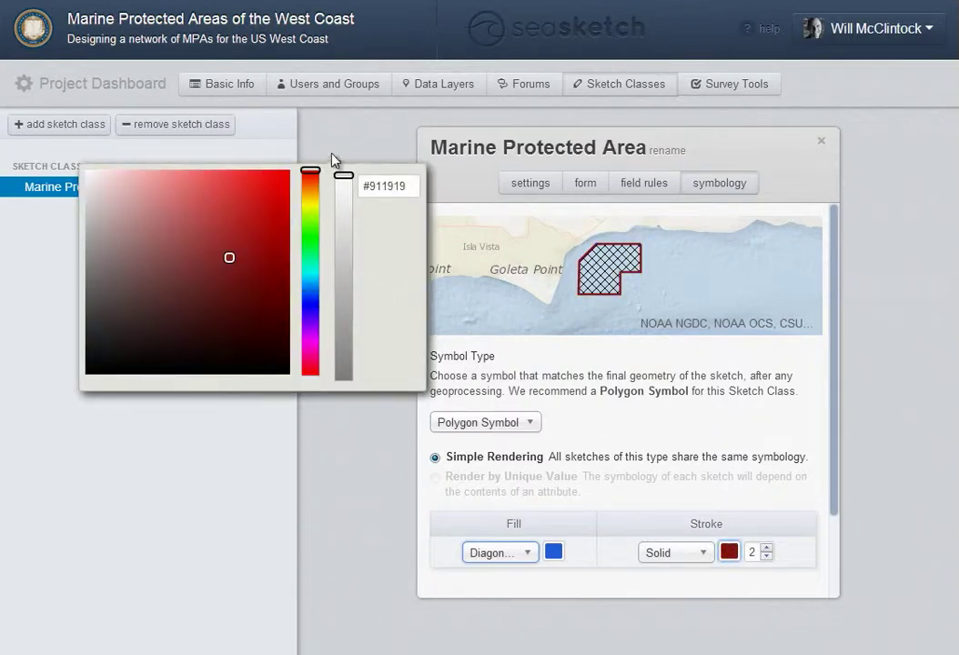
left_click(290, 171)
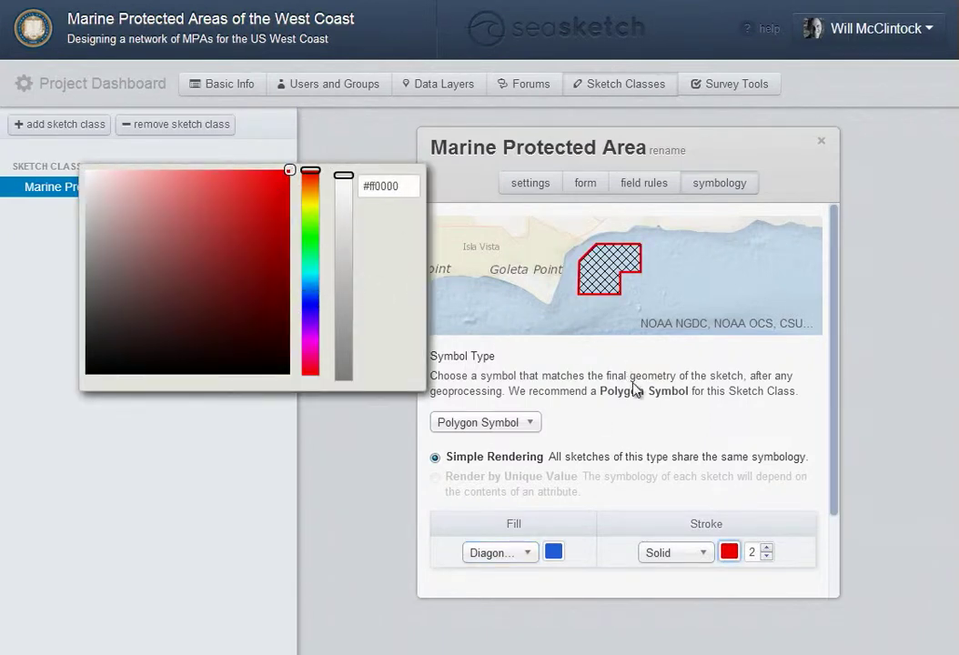
left_click(663, 400)
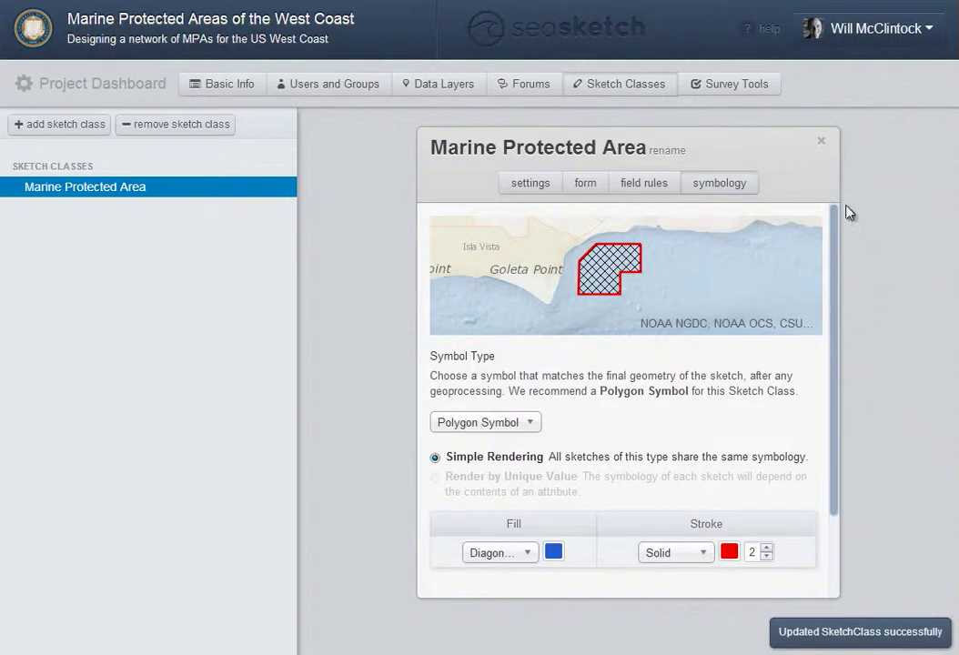
left_click(822, 146)
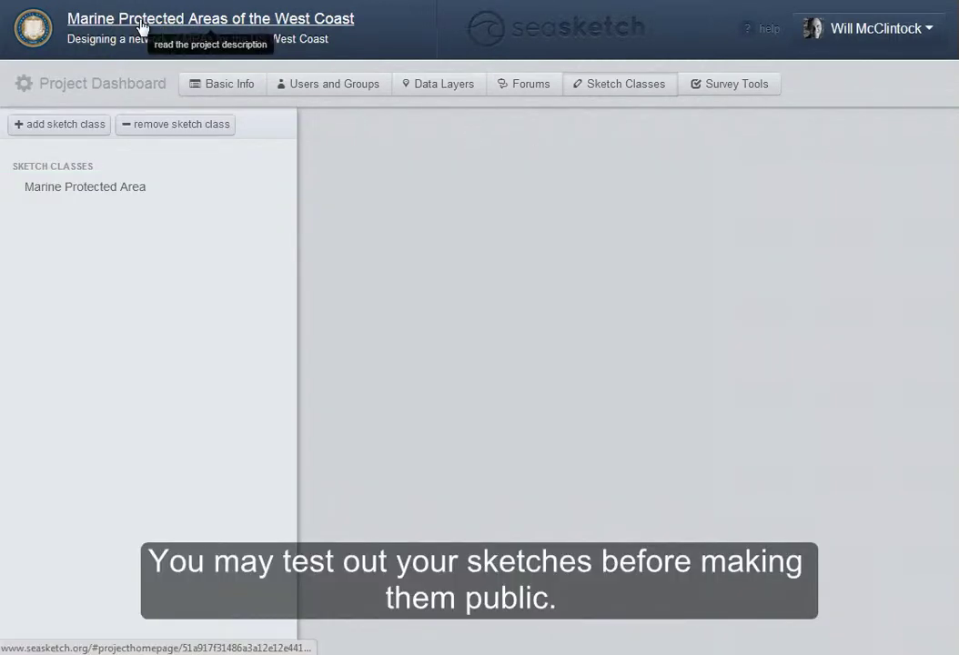
From My Plans on the map, start a new Marine Protected Area sketch and toggle the guide layer off and on
left_click(142, 27)
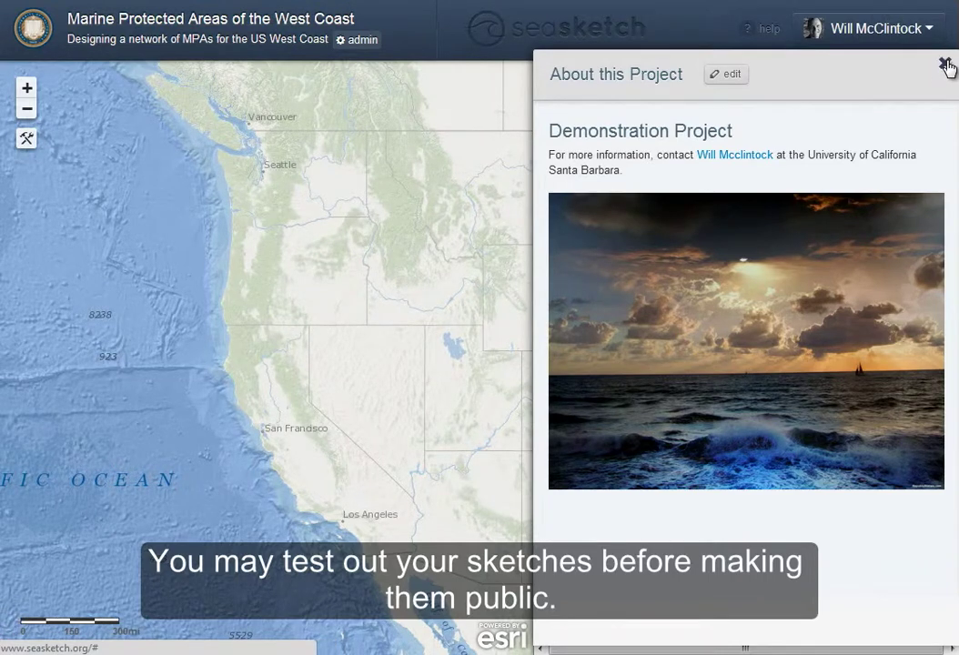
left_click(946, 65)
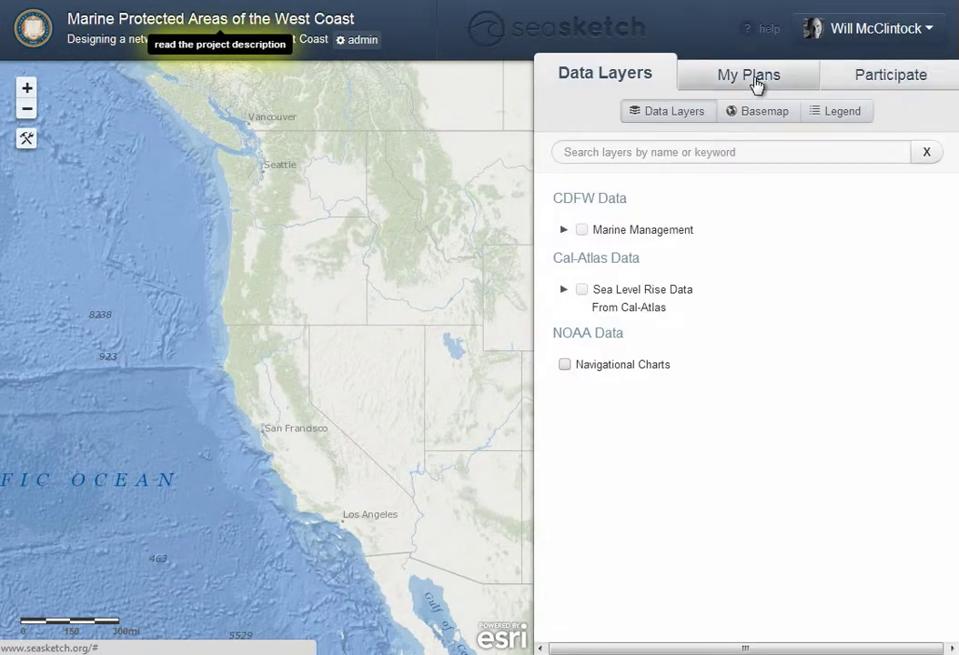
left_click(756, 83)
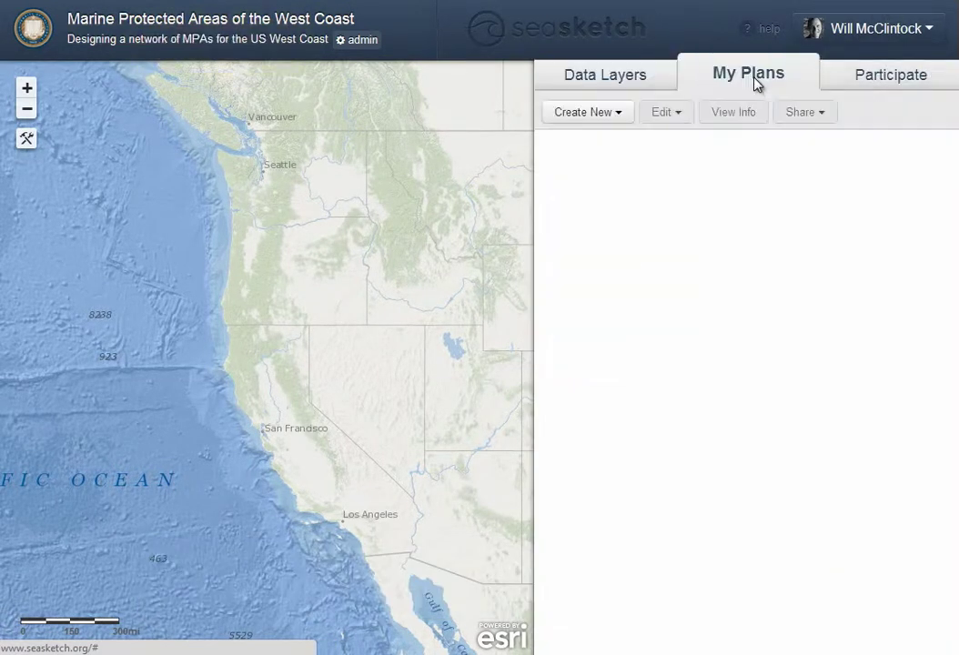
left_click(605, 119)
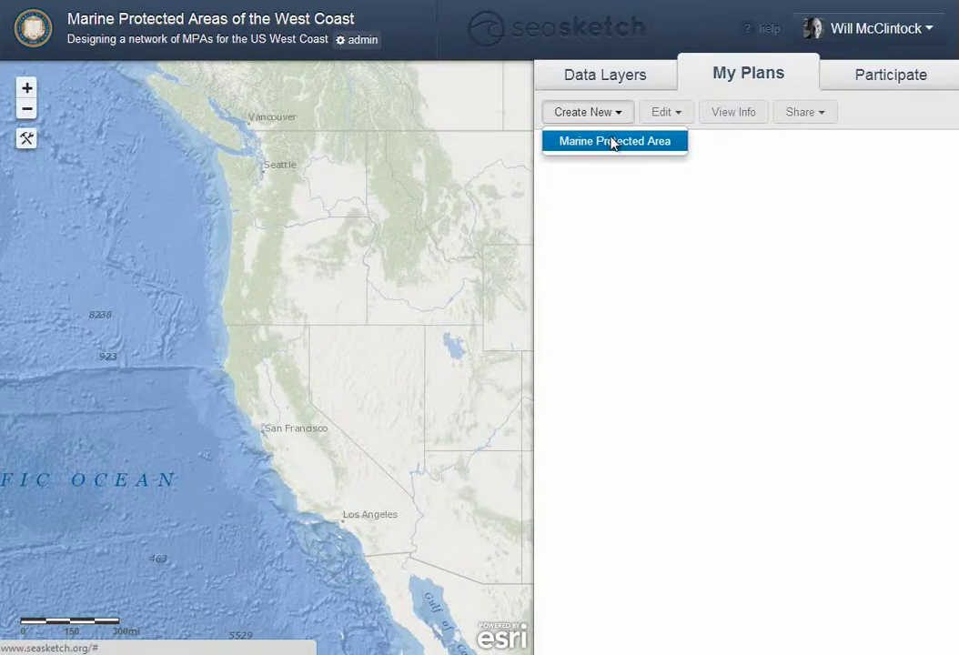
left_click(615, 143)
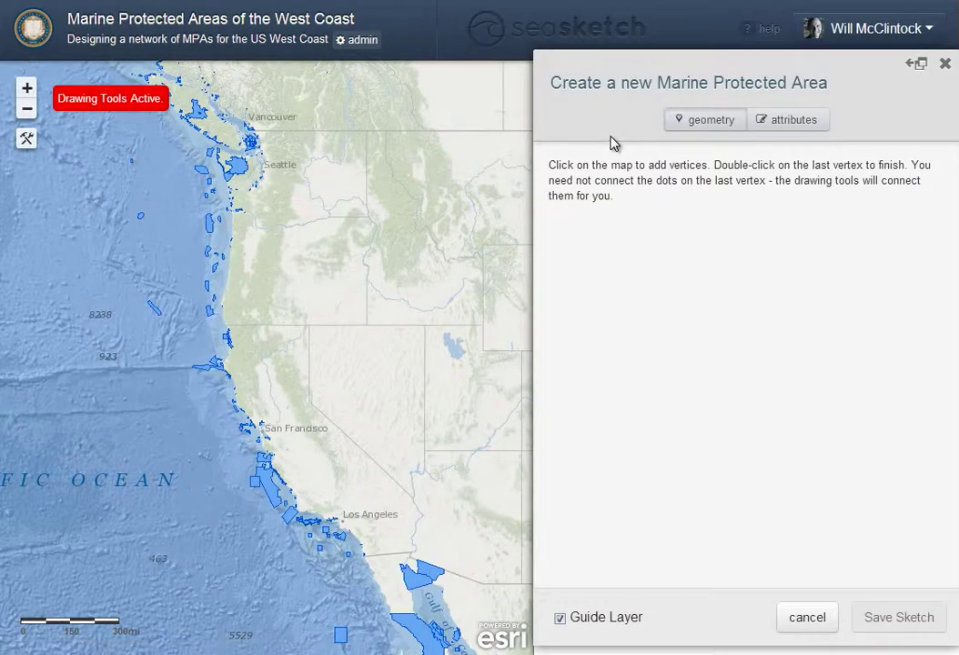
left_click(560, 621)
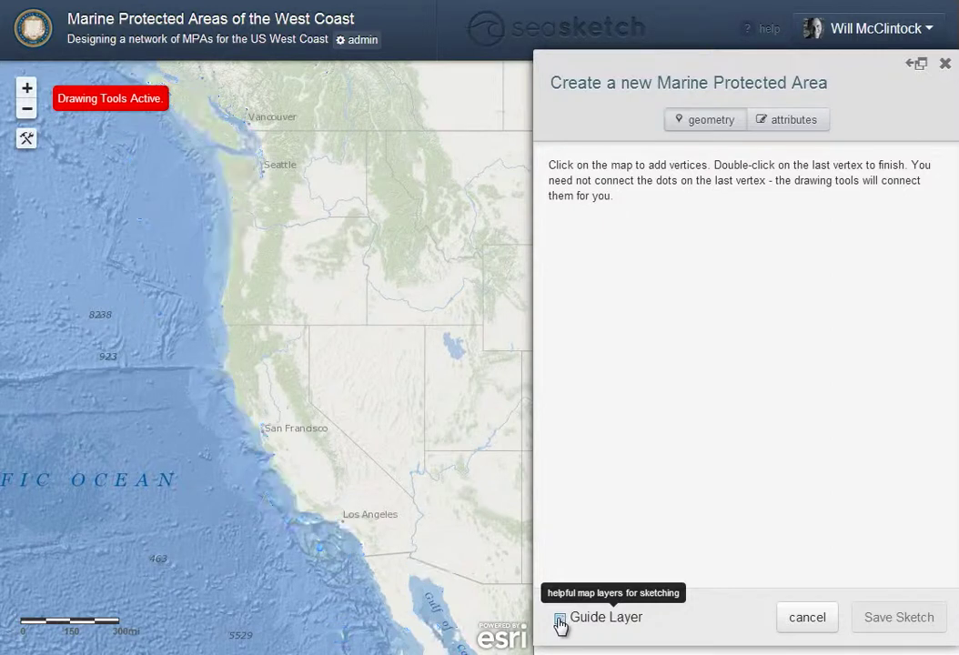
left_click(560, 621)
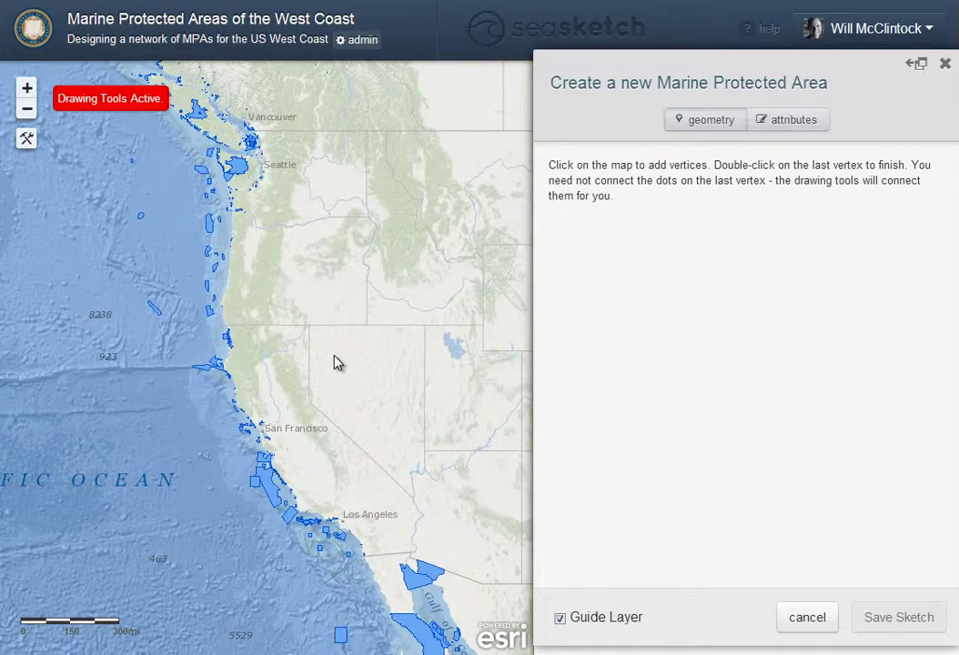
Draw a three-corner MPA polygon offshore on the map
left_click(104, 238)
left_click(180, 278)
double_click(185, 229)
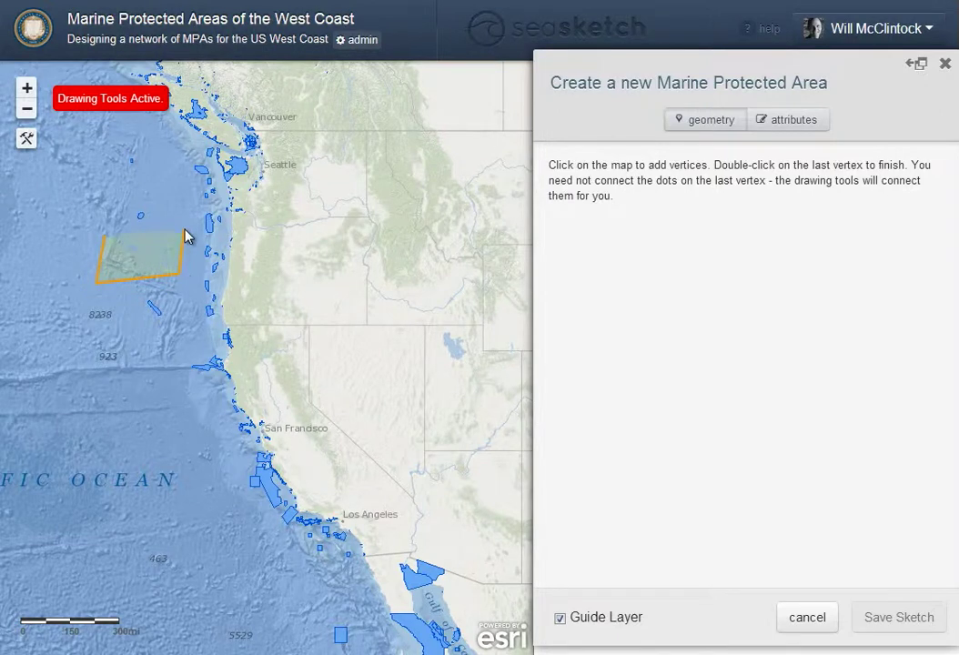
Set the MPA's designation to Partial Take and gear type to Dip net, save, and review its attributes
left_click(788, 128)
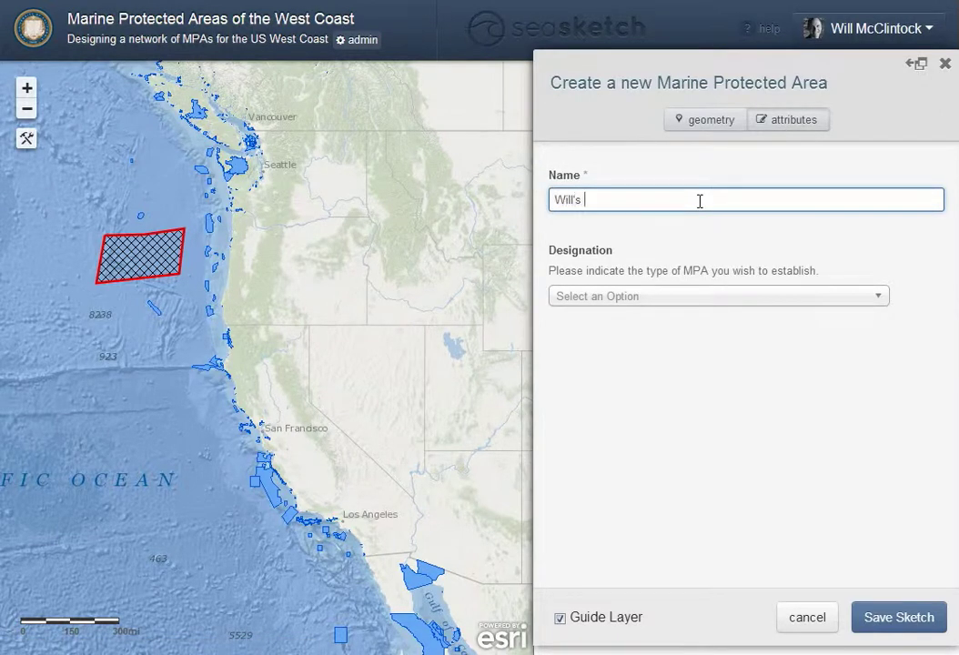
left_click(683, 301)
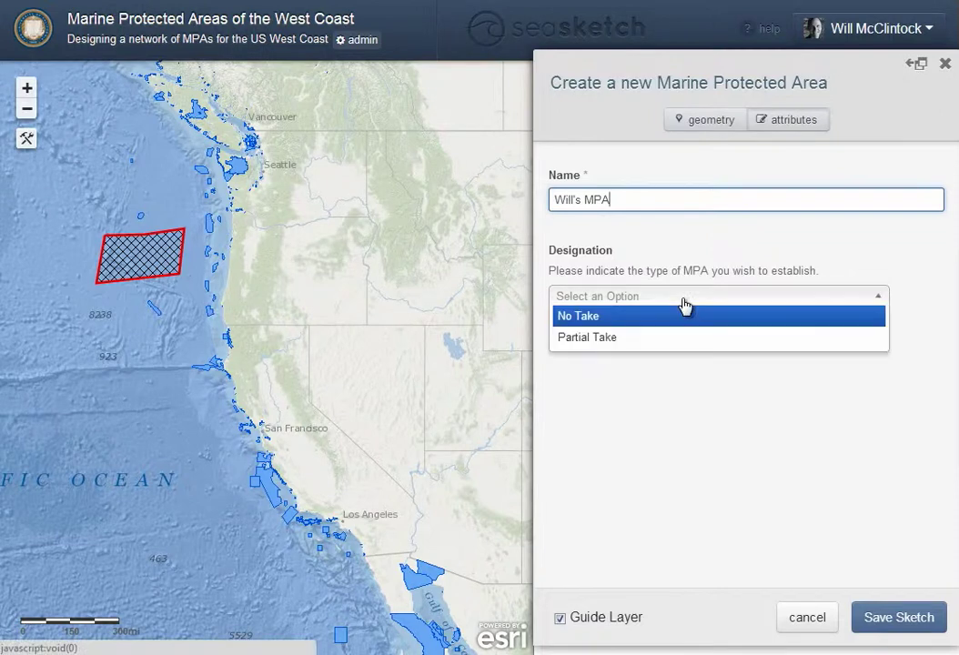
left_click(675, 321)
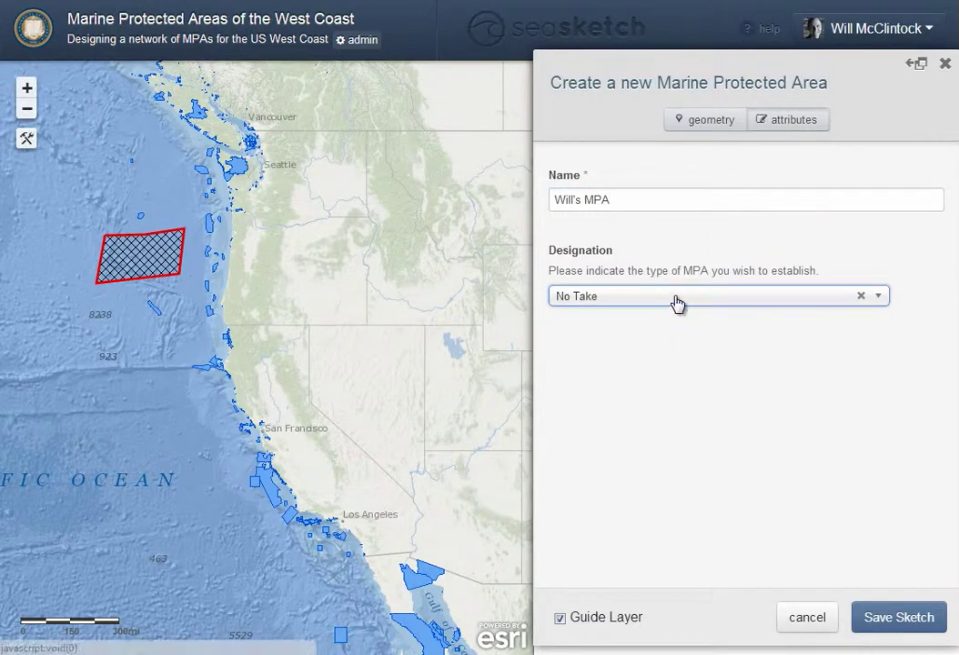
left_click(679, 303)
left_click(676, 338)
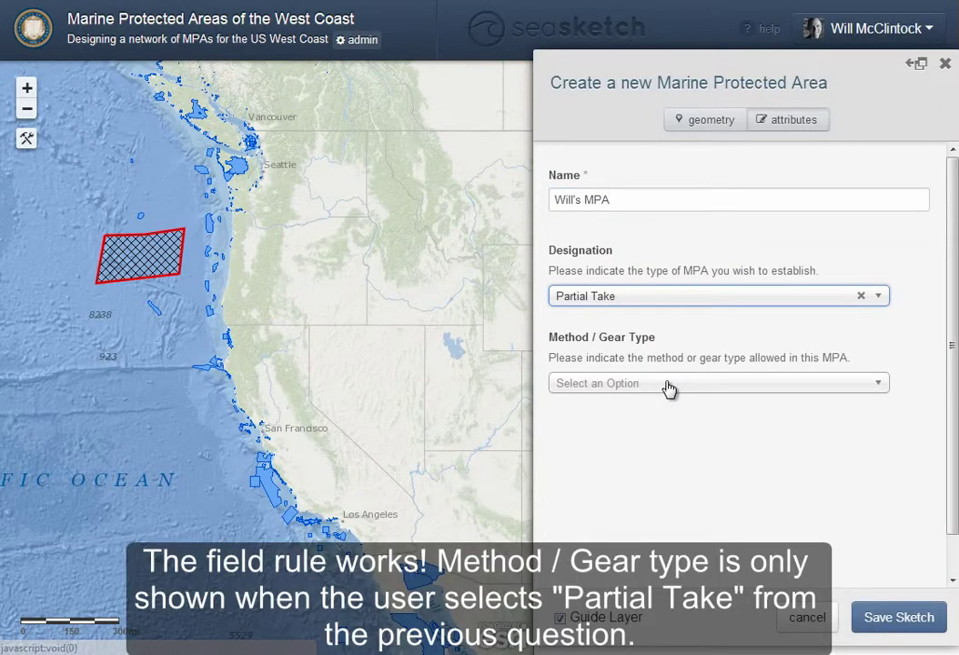
left_click(670, 388)
left_click(657, 478)
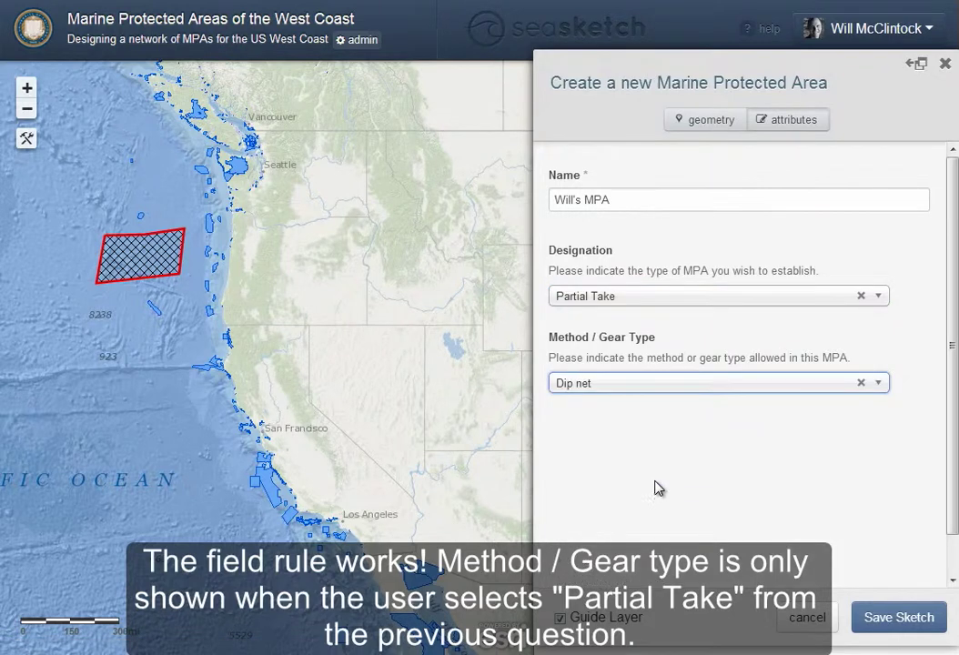
left_click(883, 619)
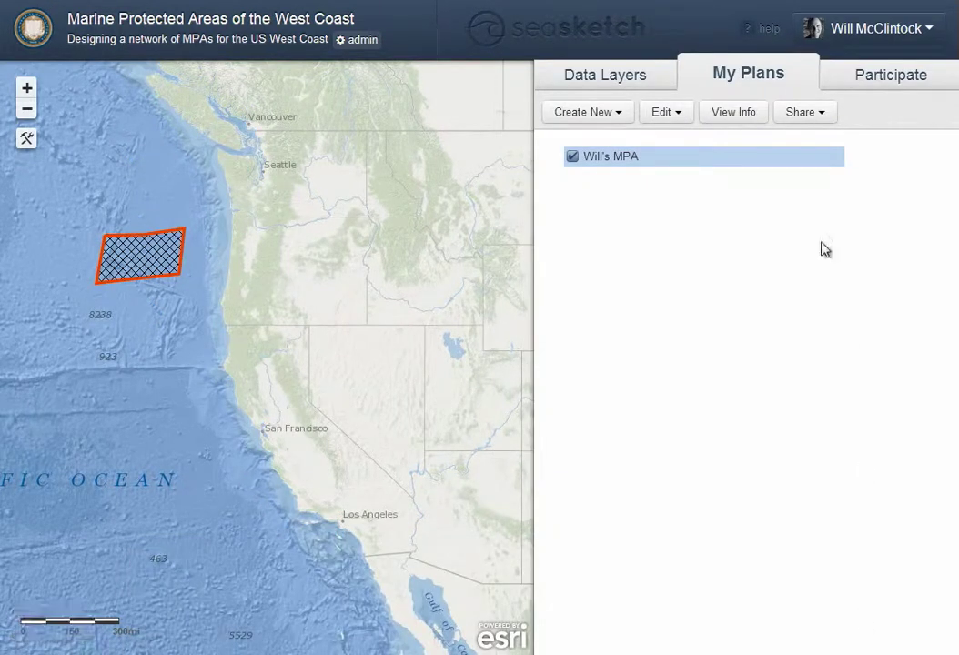
left_click(741, 113)
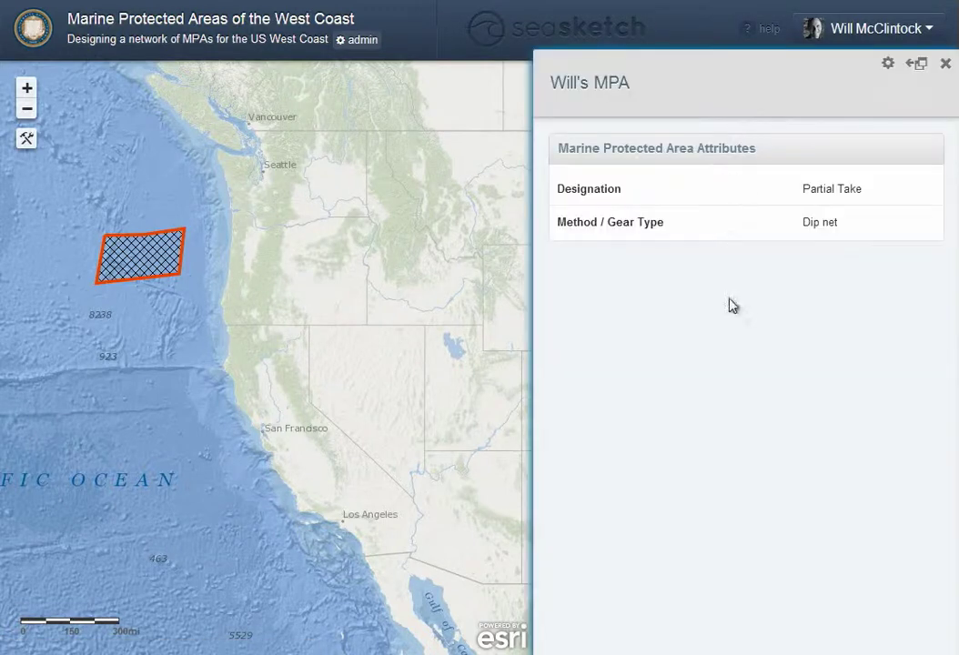
left_click(946, 63)
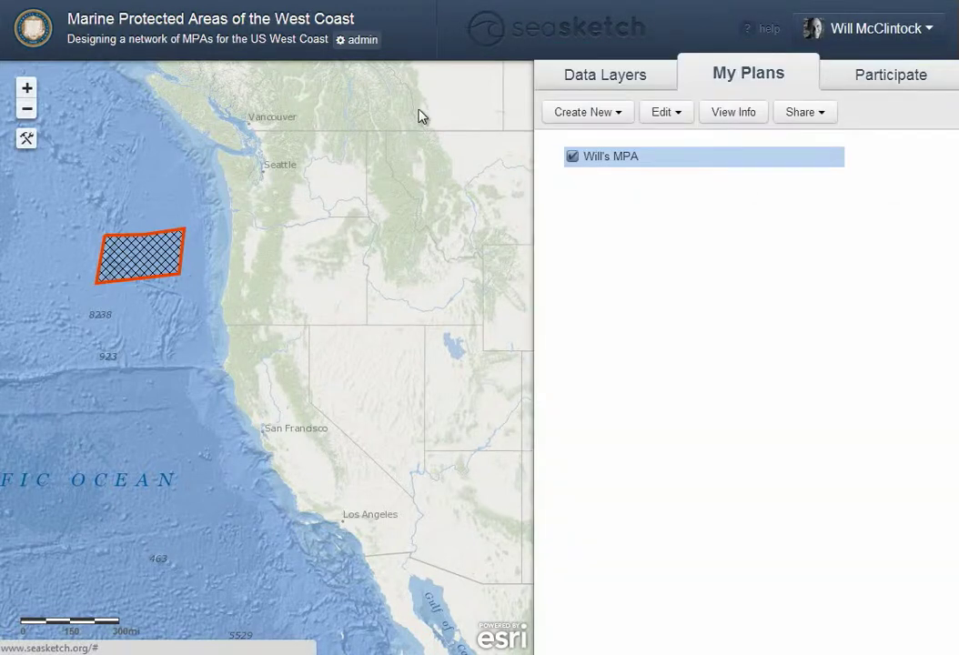
In admin Survey Tools, create 'Whale Sightings Survey' with login required and save it
left_click(357, 39)
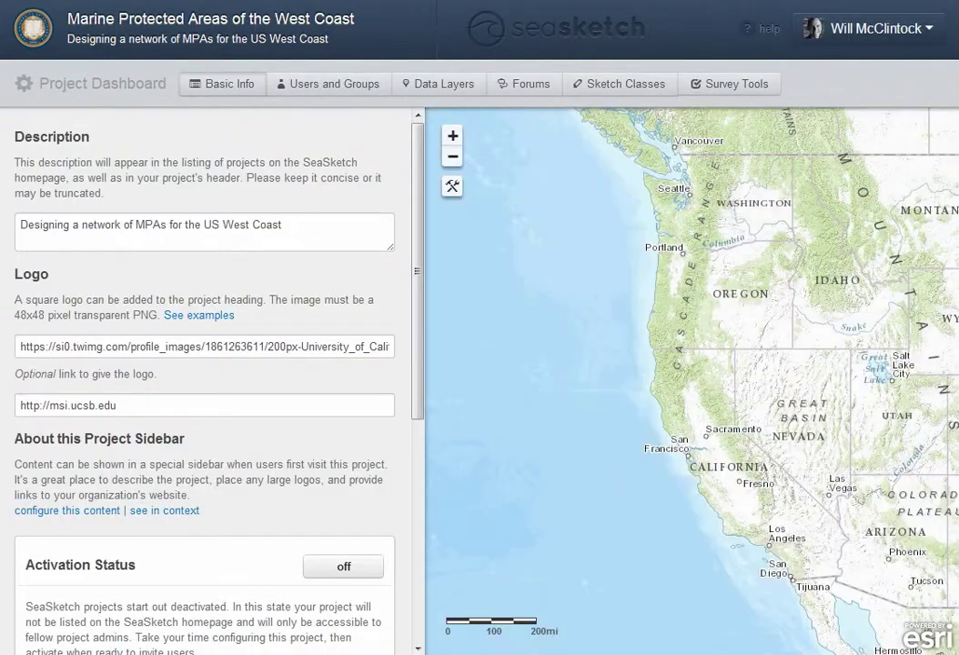
left_click(736, 91)
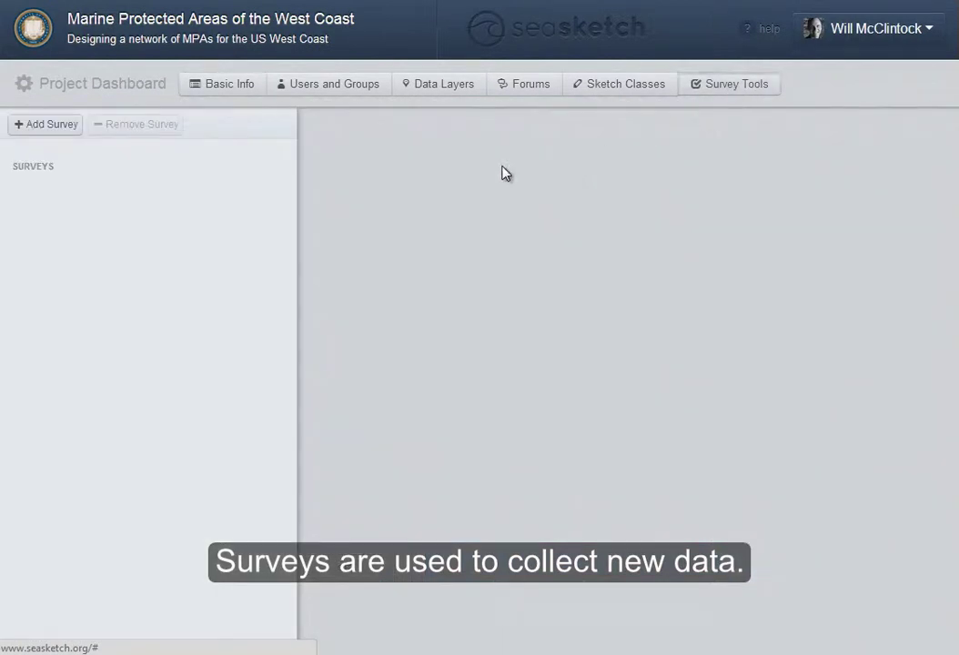
left_click(66, 129)
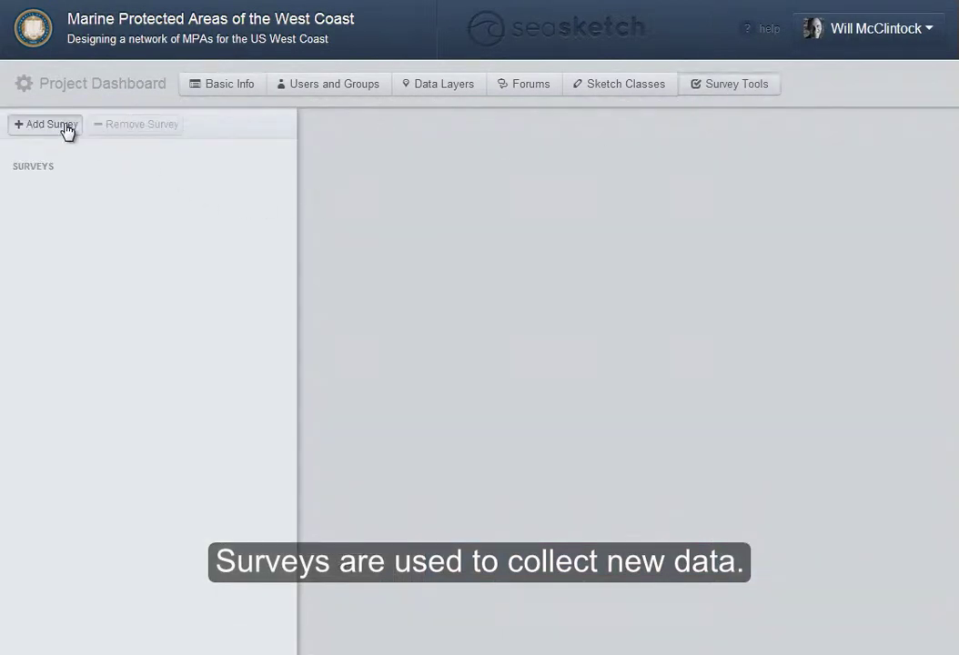
left_click(506, 153)
type("W")
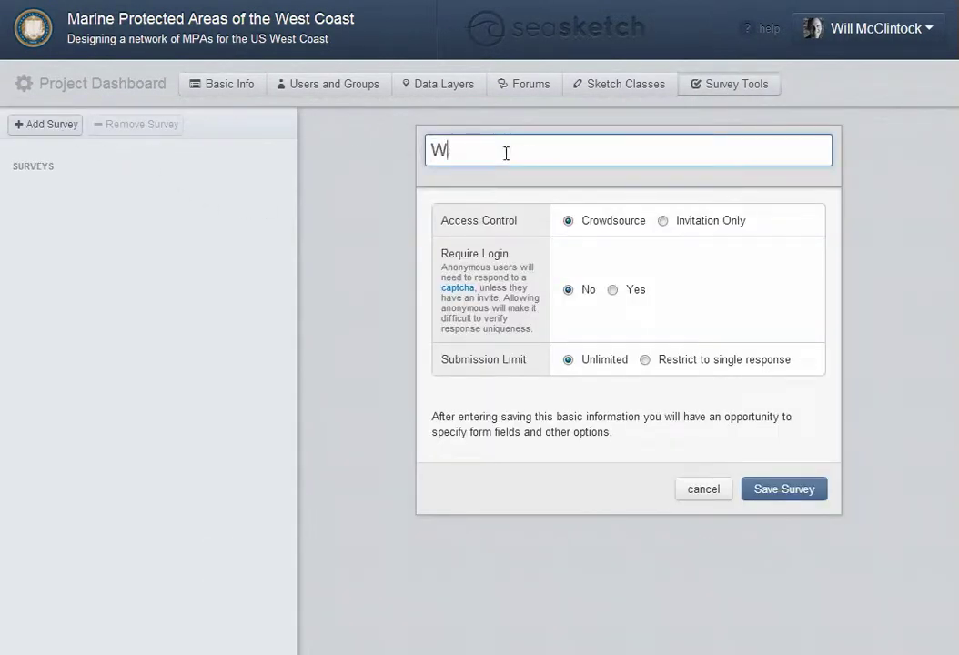
type("hale Sightings Survey")
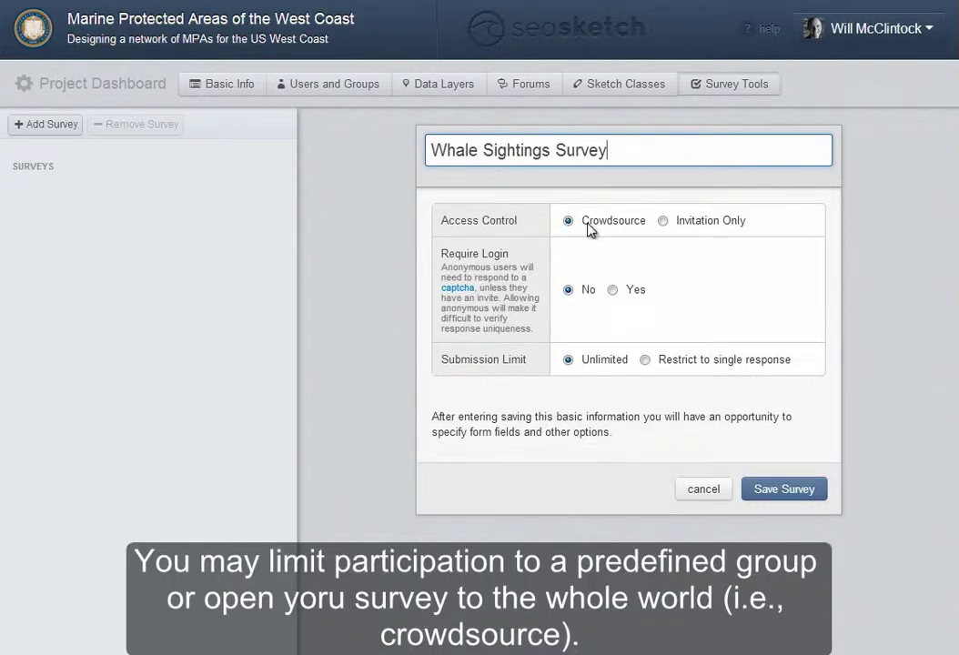
left_click(615, 298)
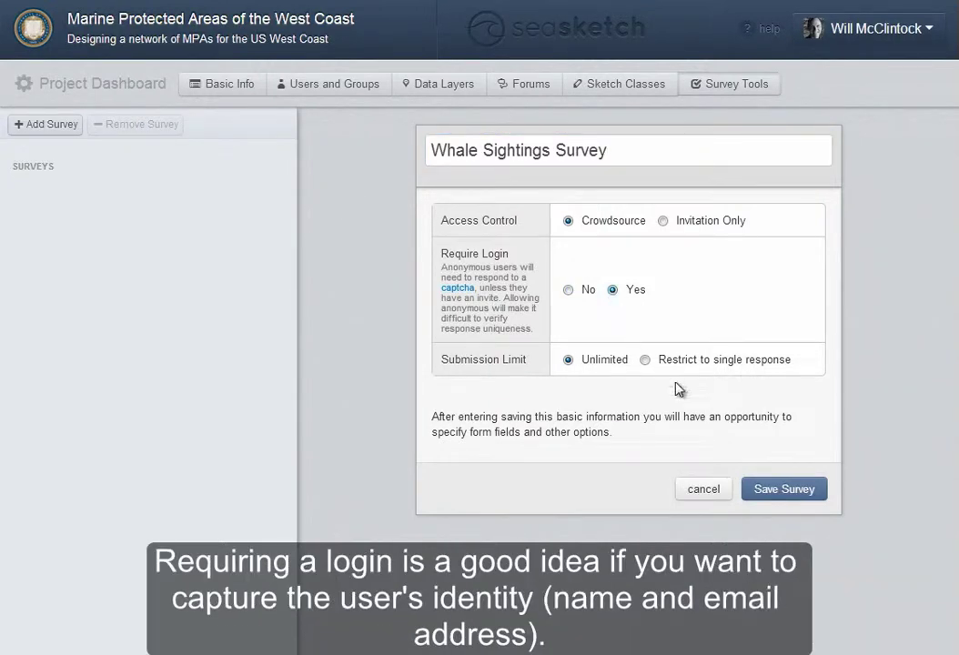
left_click(772, 499)
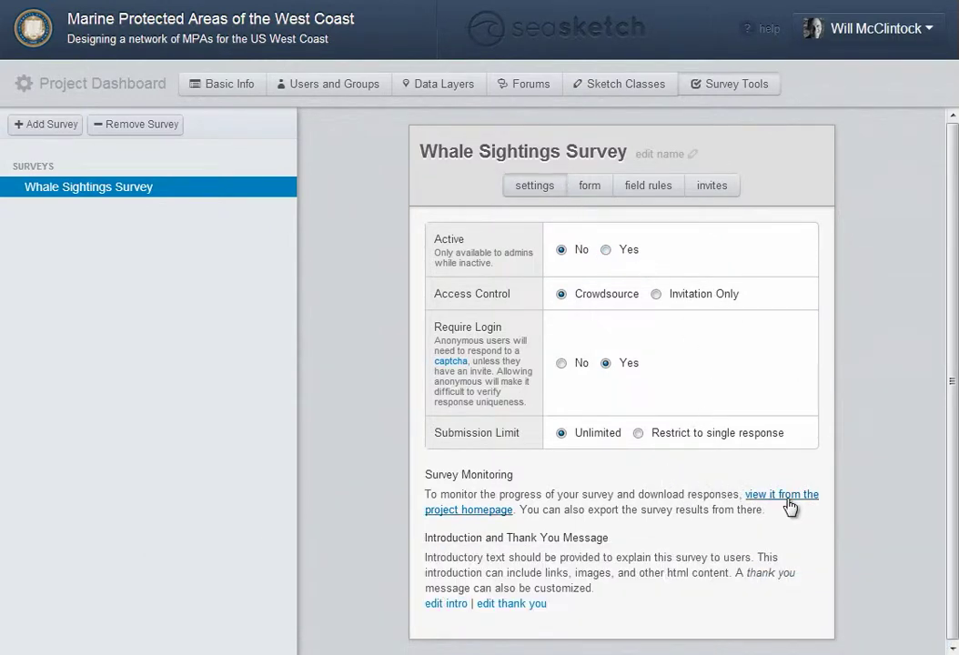
Replace the intro primer with heading 'Welcome!' and 'Please let us know where you have seen a whale!'
left_click(437, 604)
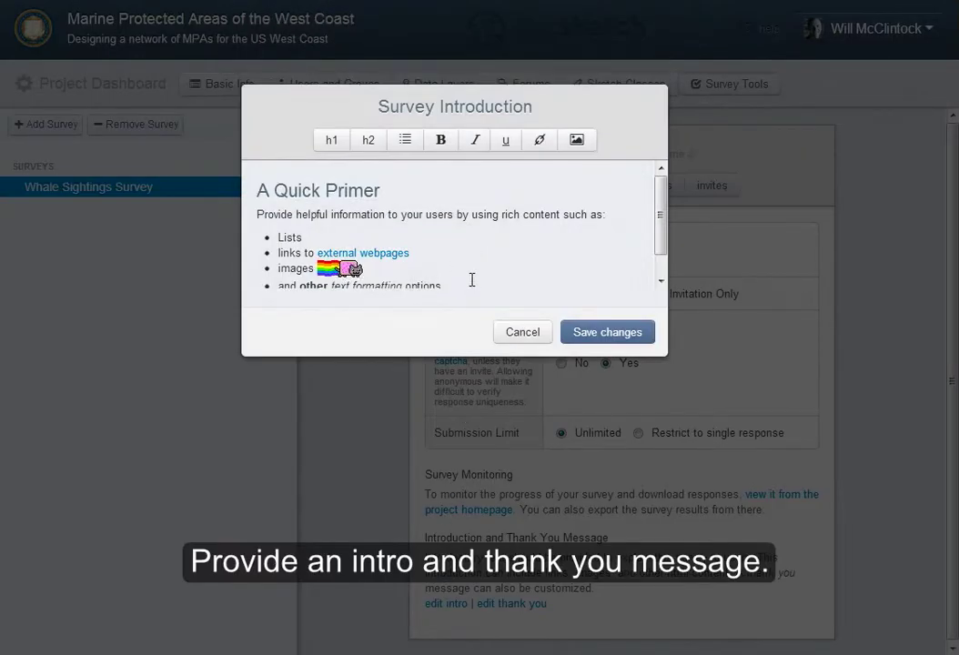
left_click_drag(471, 279, 262, 190)
key("BackSpace")
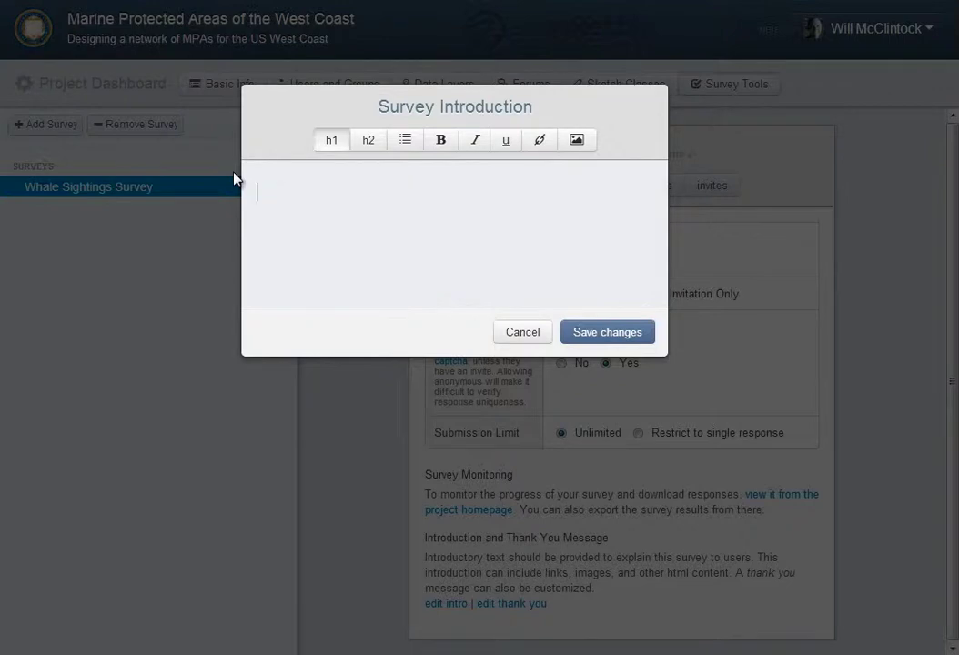
type("Welcome!")
key("Return")
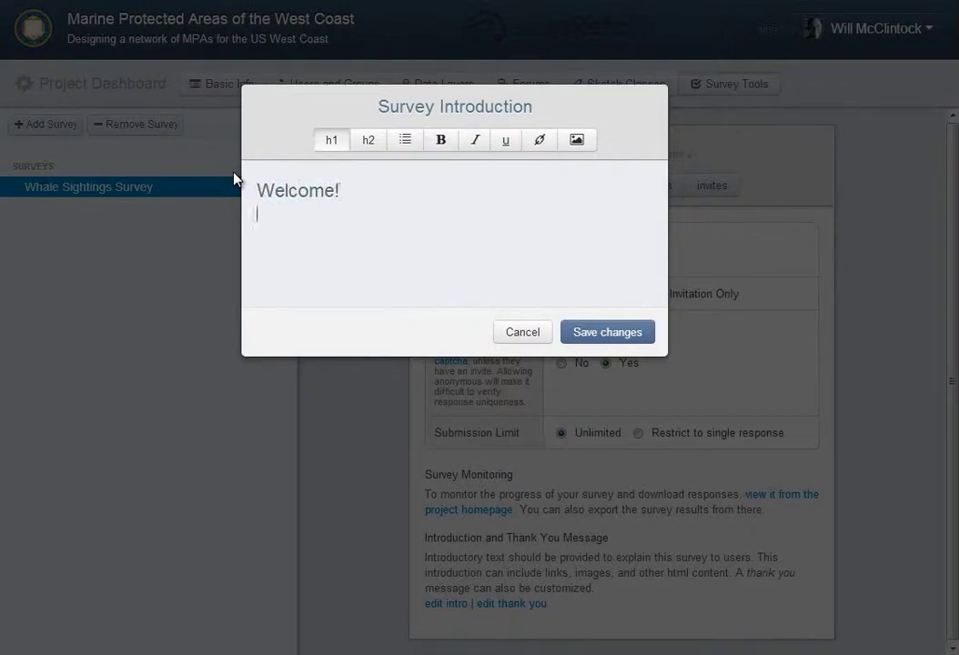
type("Please let us kn")
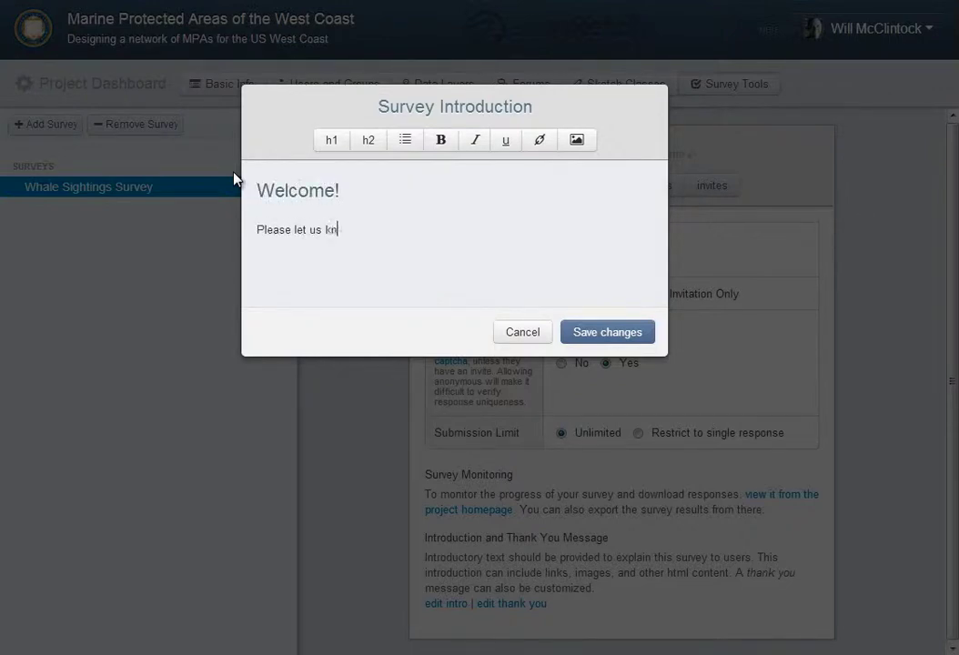
type("ow where you")
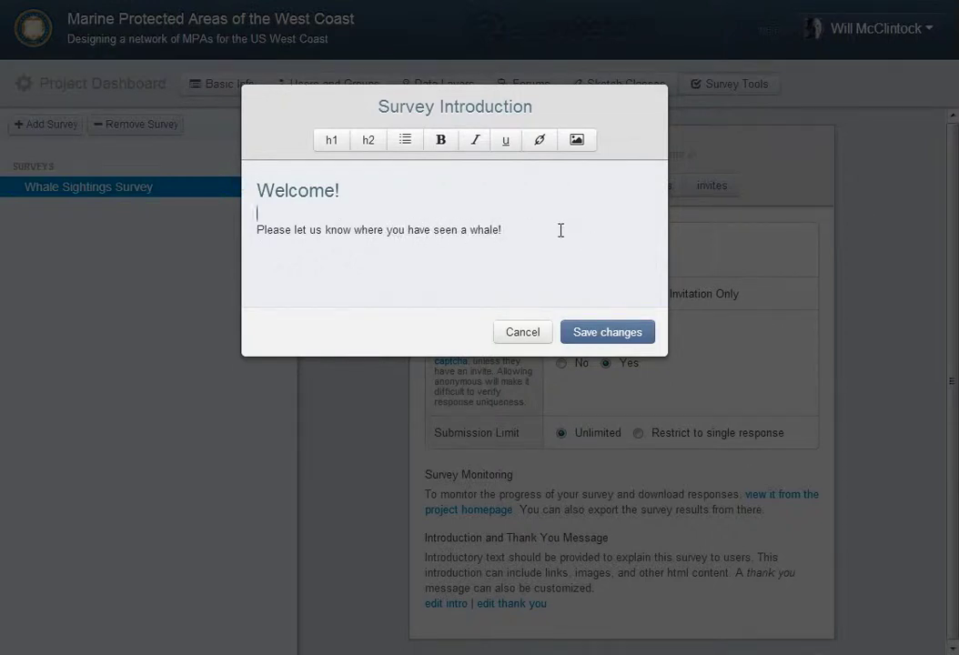
type("have seen a whale!")
key("Return")
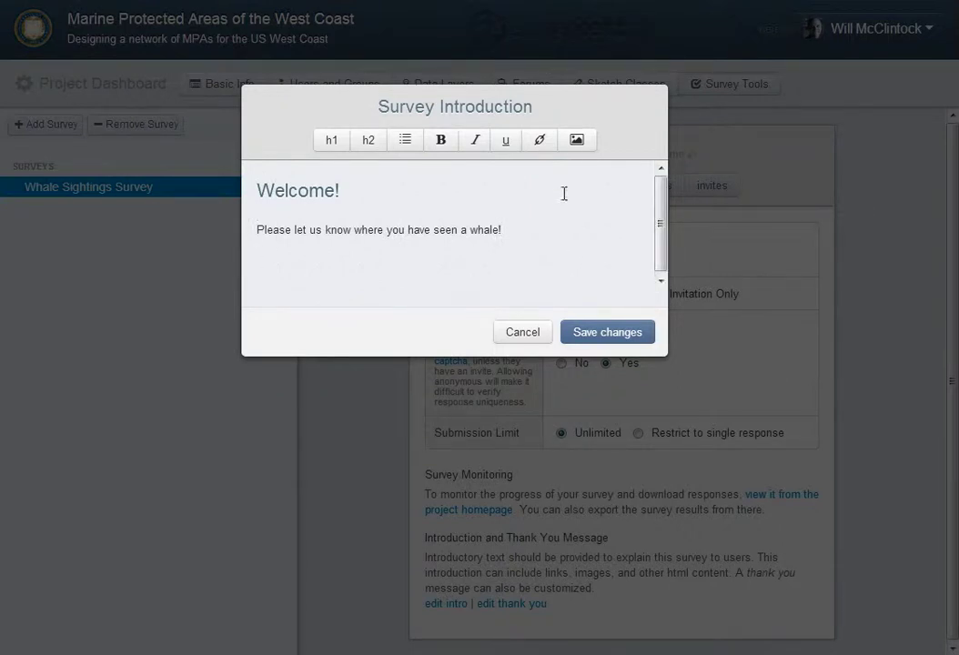
Insert the humpback whale image by its pasted URL and save the introduction
left_click(576, 139)
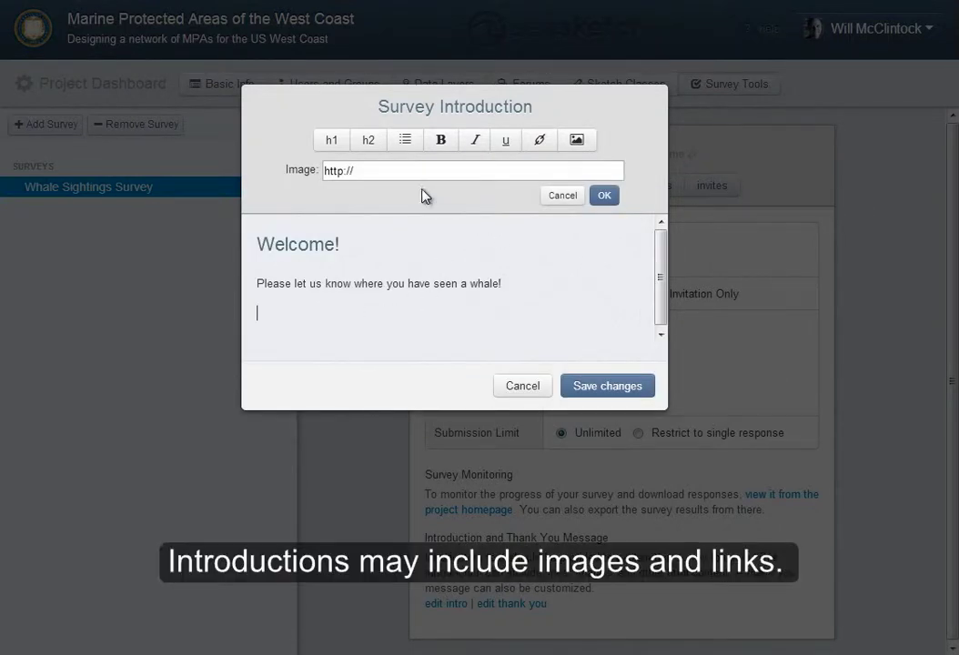
left_click_drag(326, 170, 377, 169)
type("http://theseamonster.net/wp-content/uploads/humpback_whale_margaret_river.jpg")
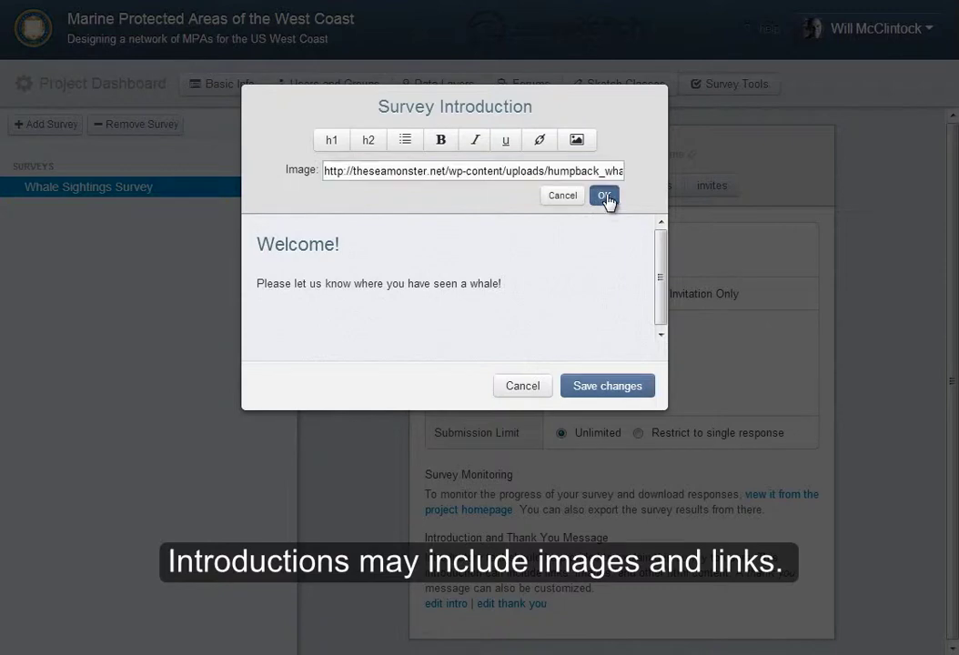
left_click(605, 199)
left_click_drag(660, 188, 662, 223)
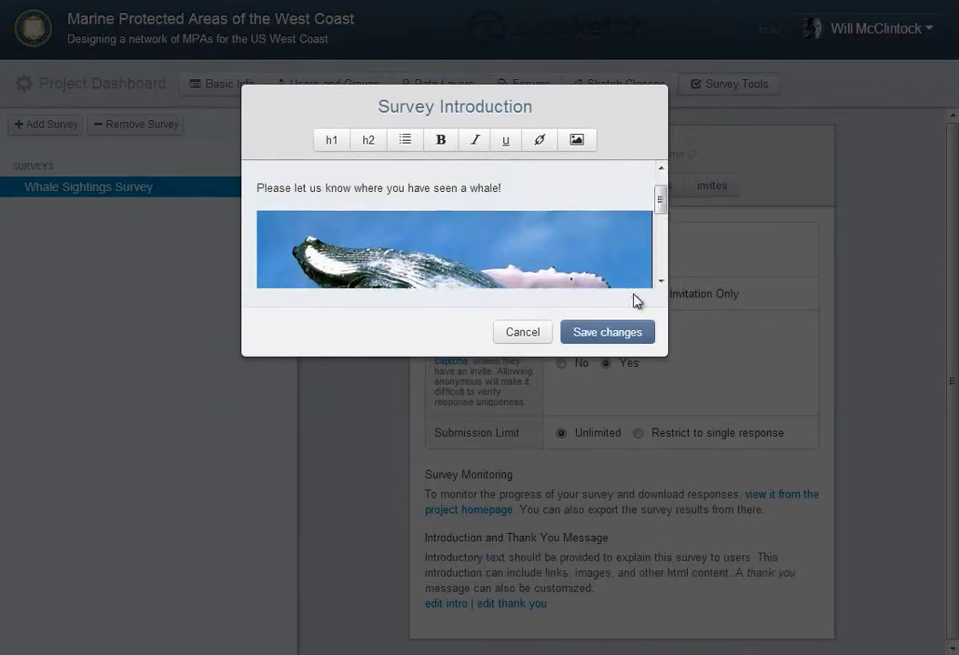
left_click(632, 332)
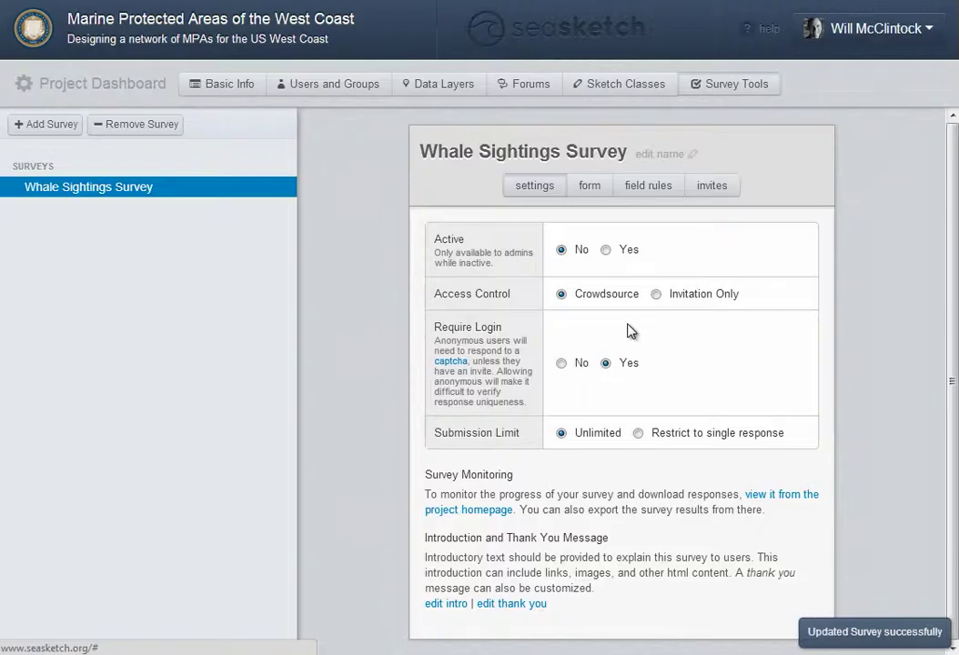
Replace the thank-you placeholder with 'Thank you!' and 'We will keep all personal information confidential.', then save
left_click(524, 608)
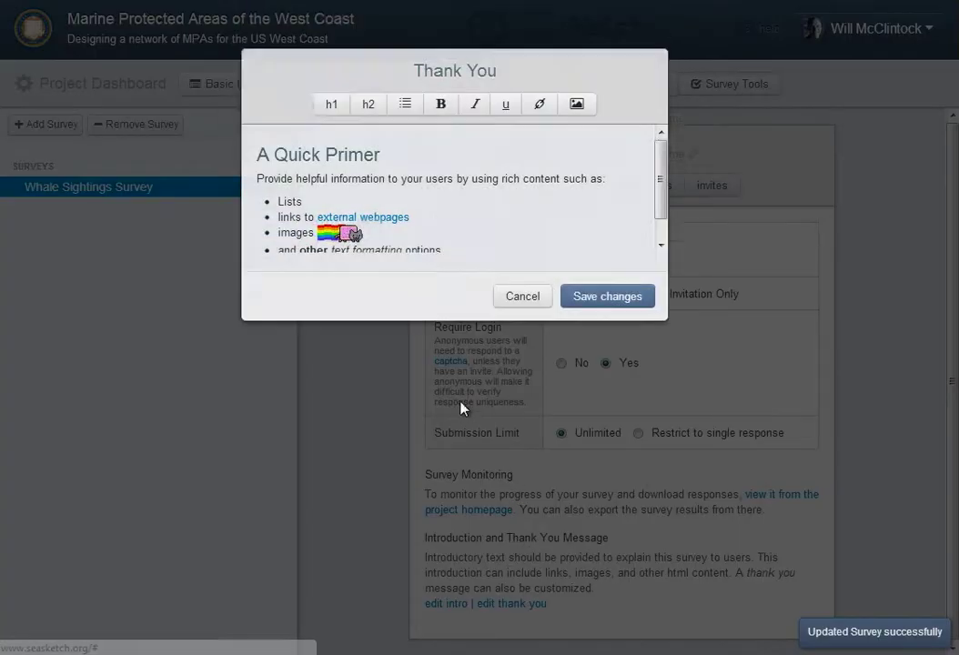
left_click_drag(441, 284, 252, 148)
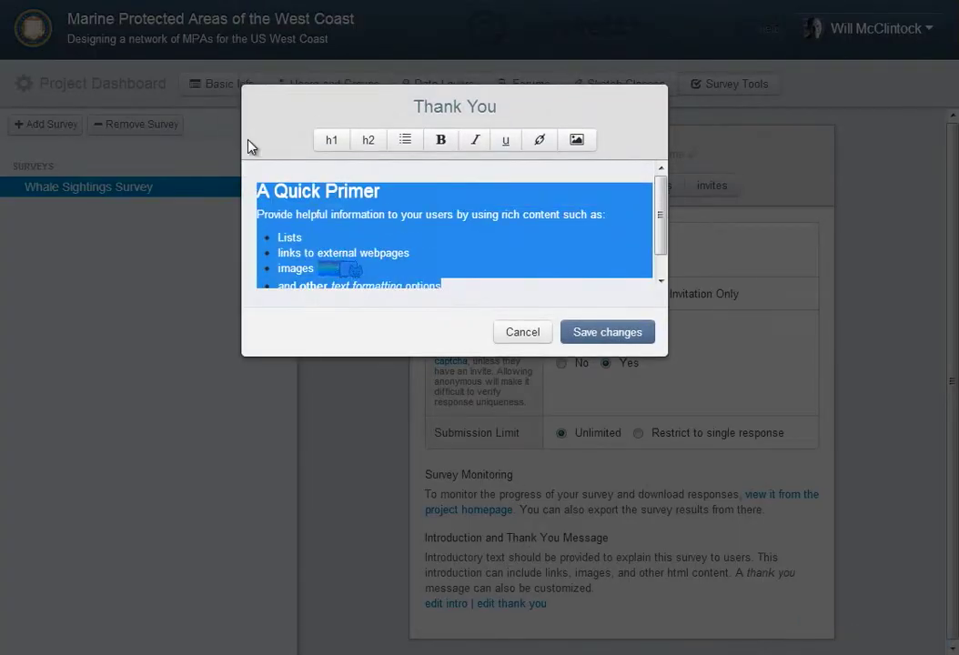
type("Thank you!")
key("Return")
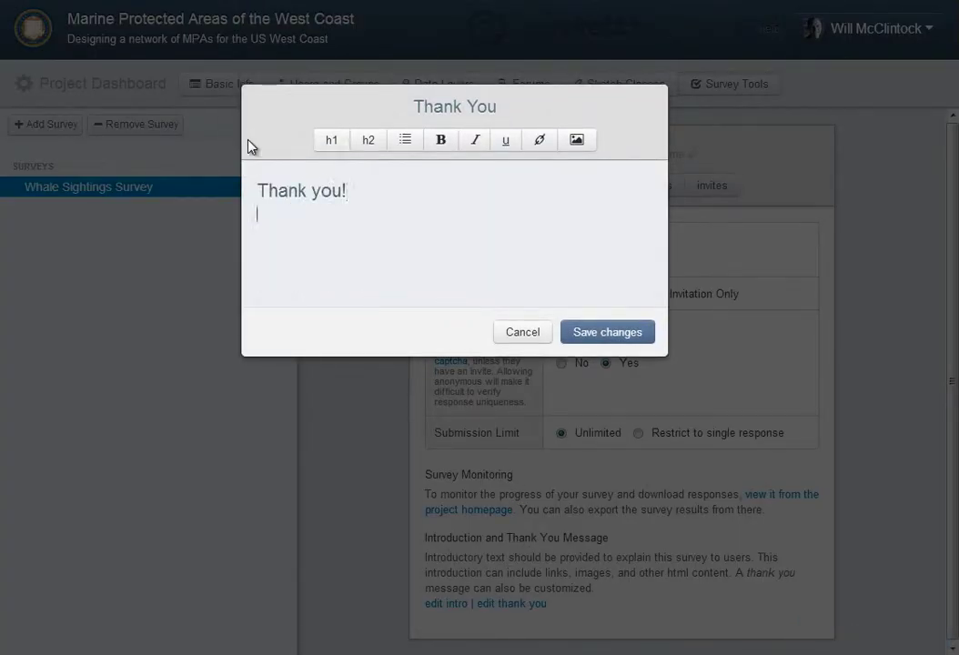
type("We will keep all persona")
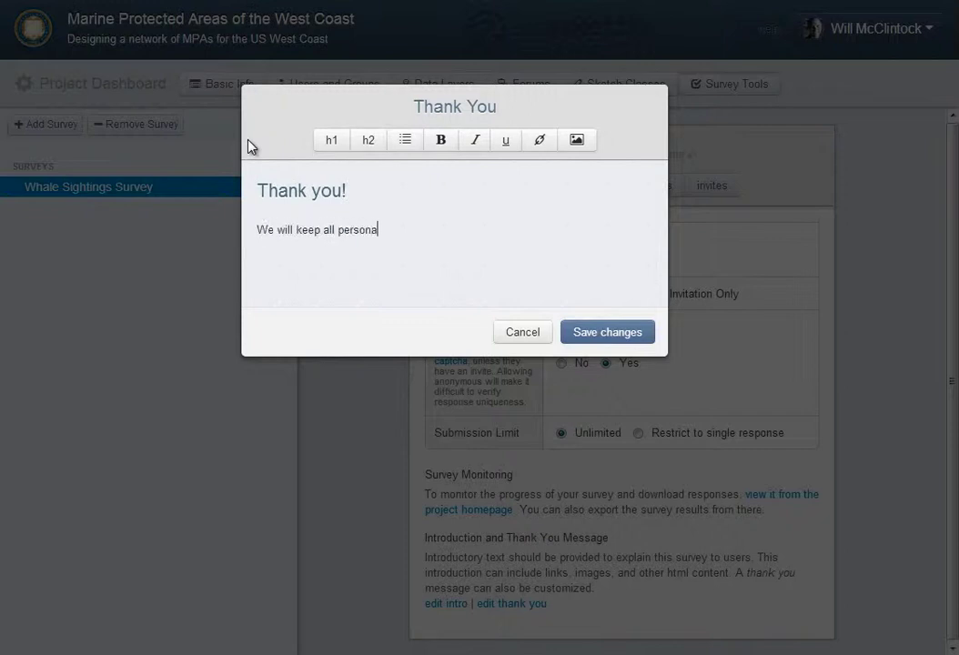
type("l information confidential.")
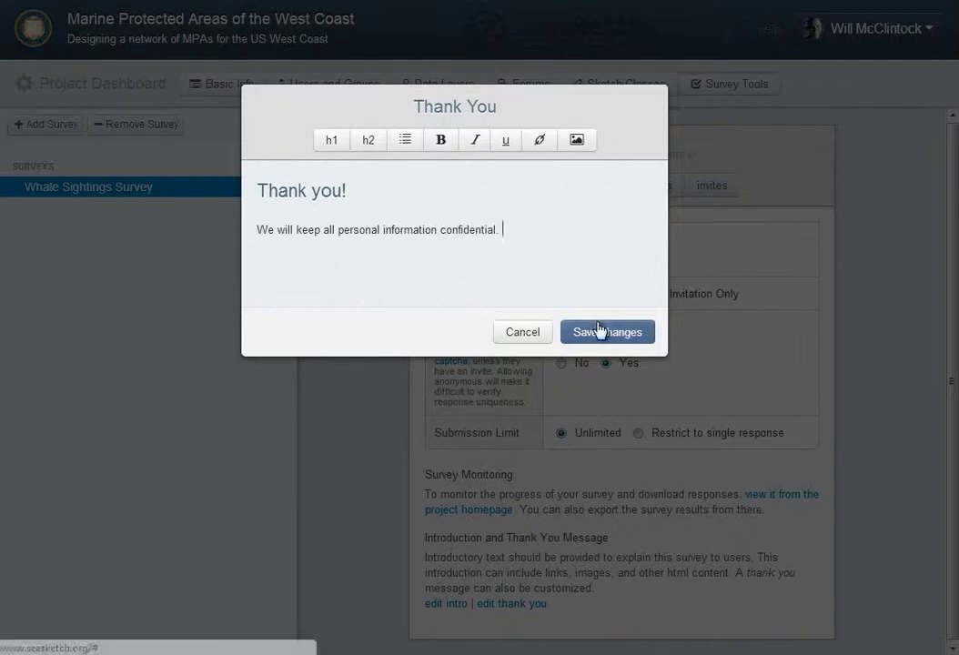
left_click(572, 333)
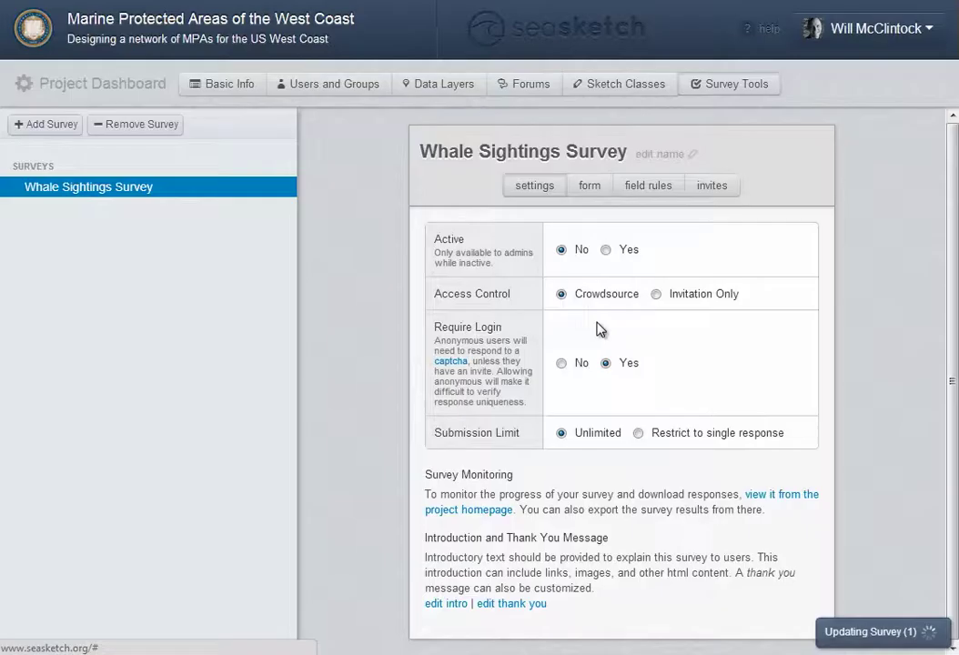
Add a spatial feature question to the survey form
left_click(593, 193)
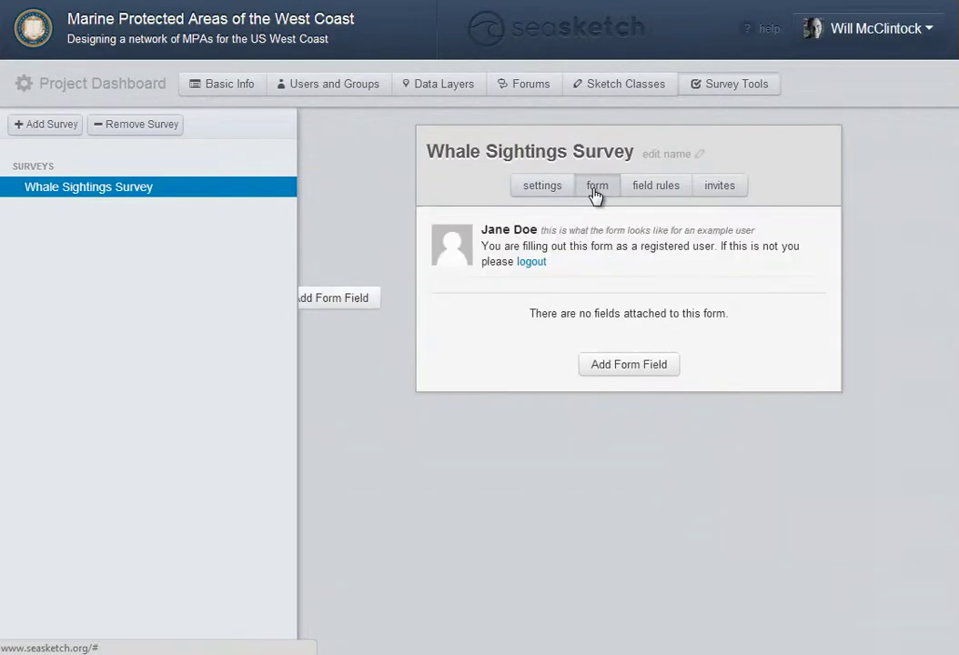
left_click(637, 366)
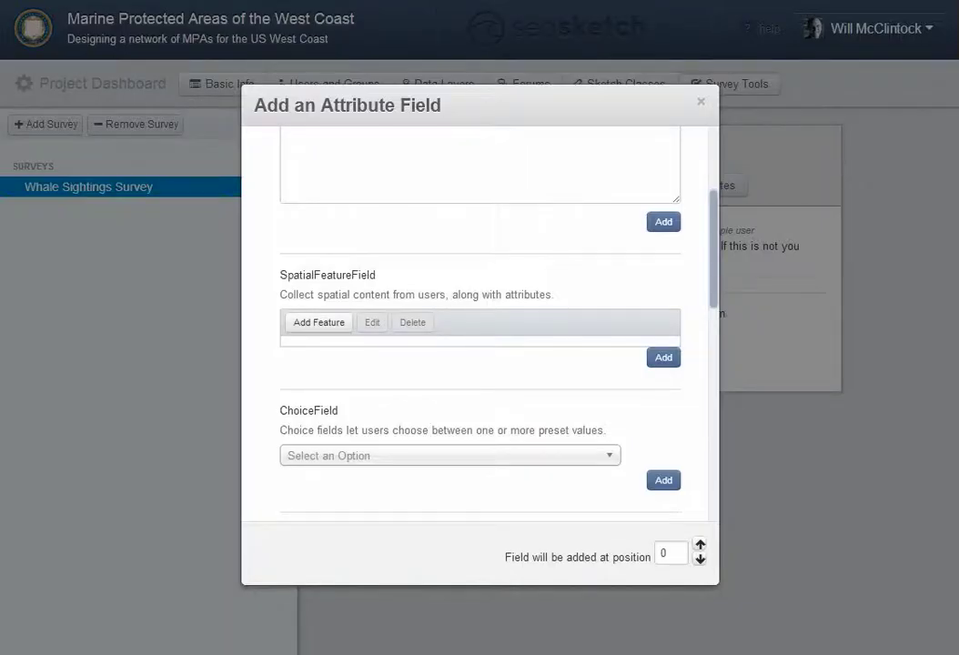
left_click(663, 358)
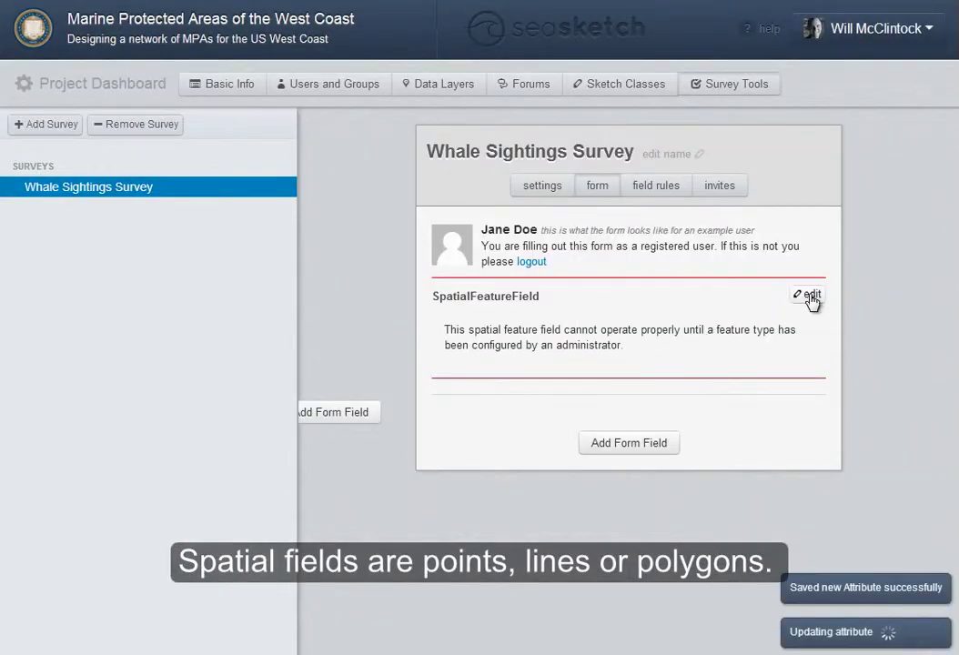
Label the spatial question 'Where did you see a whale?' and mark it required
left_click(812, 297)
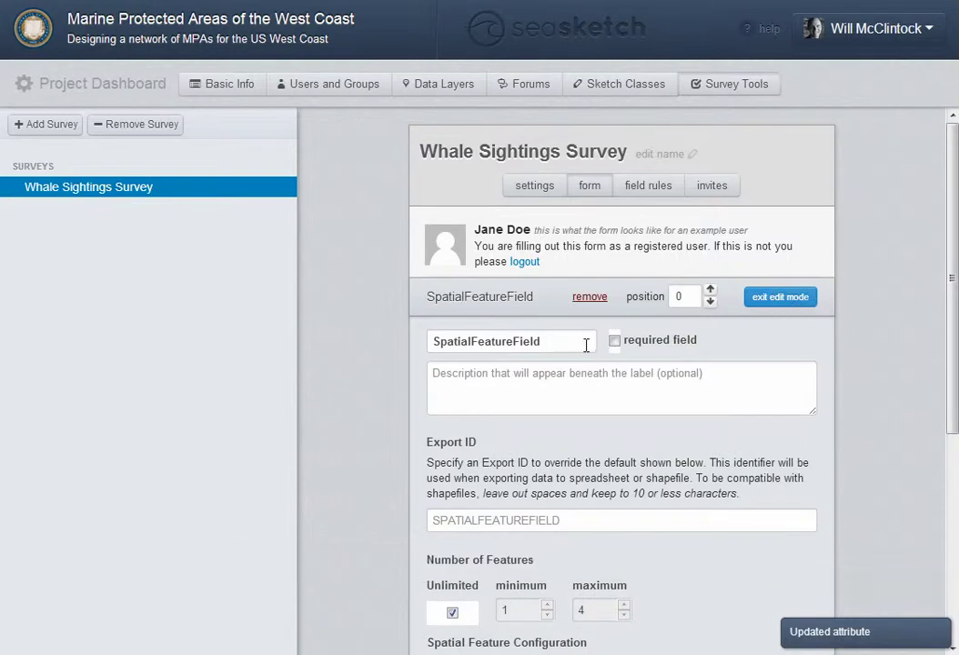
left_click_drag(546, 341, 398, 347)
type("Wh")
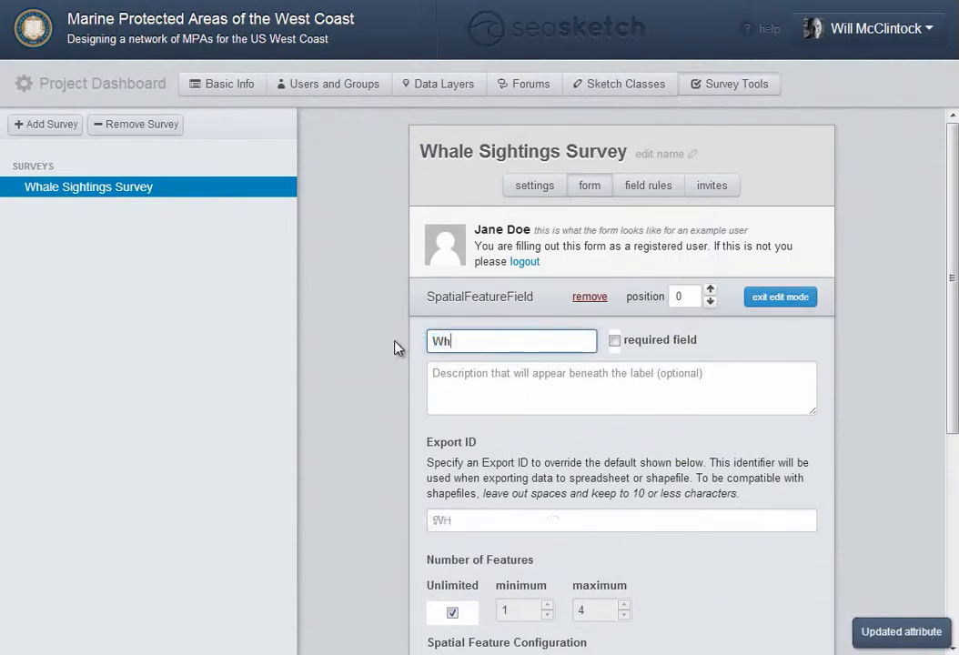
type("ere did you see a whale?")
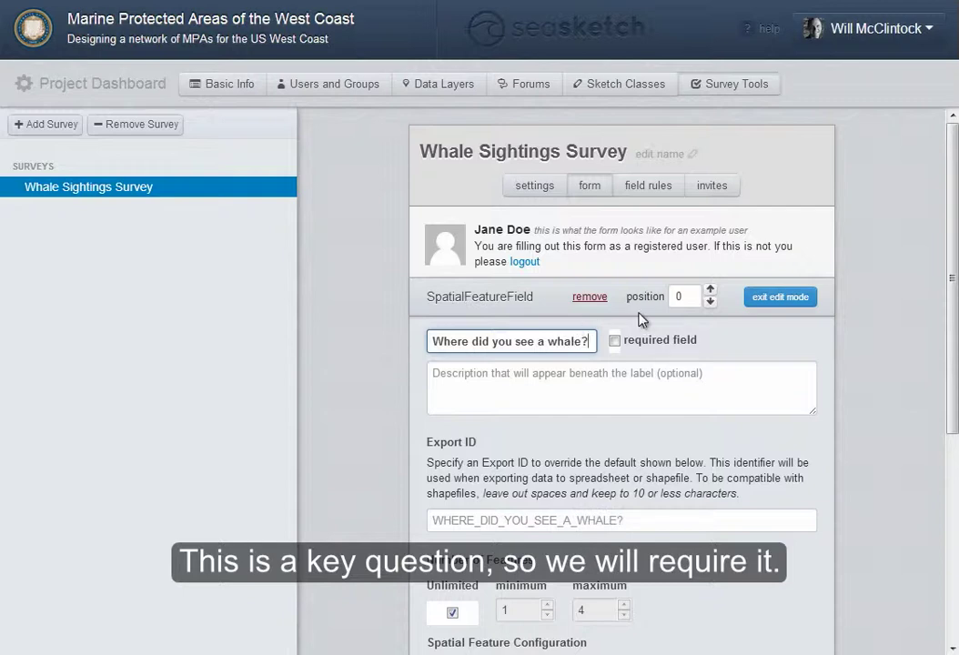
left_click(614, 341)
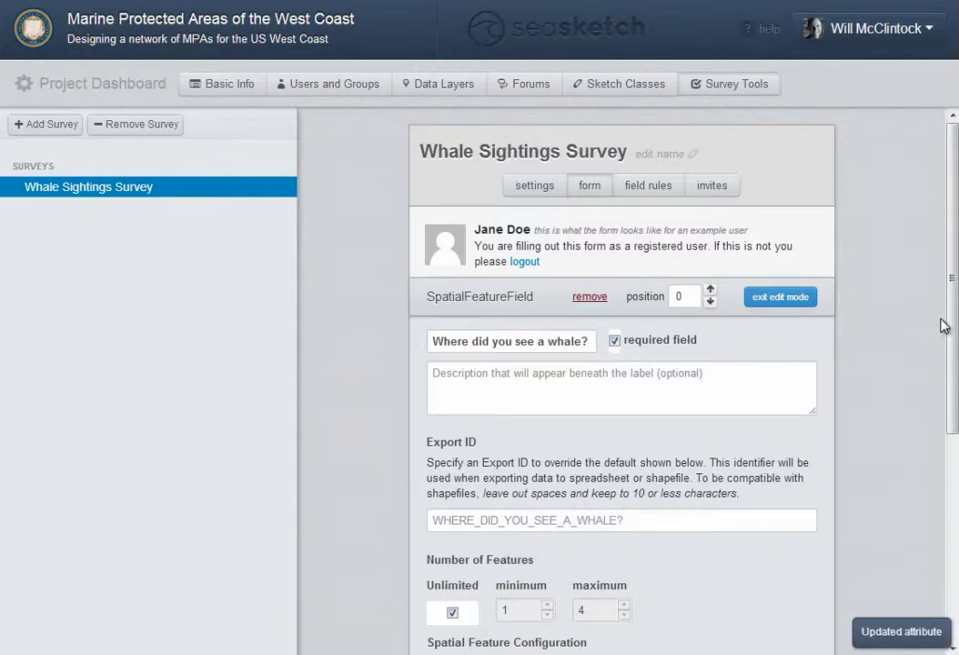
left_click_drag(943, 326, 944, 528)
left_click(499, 354)
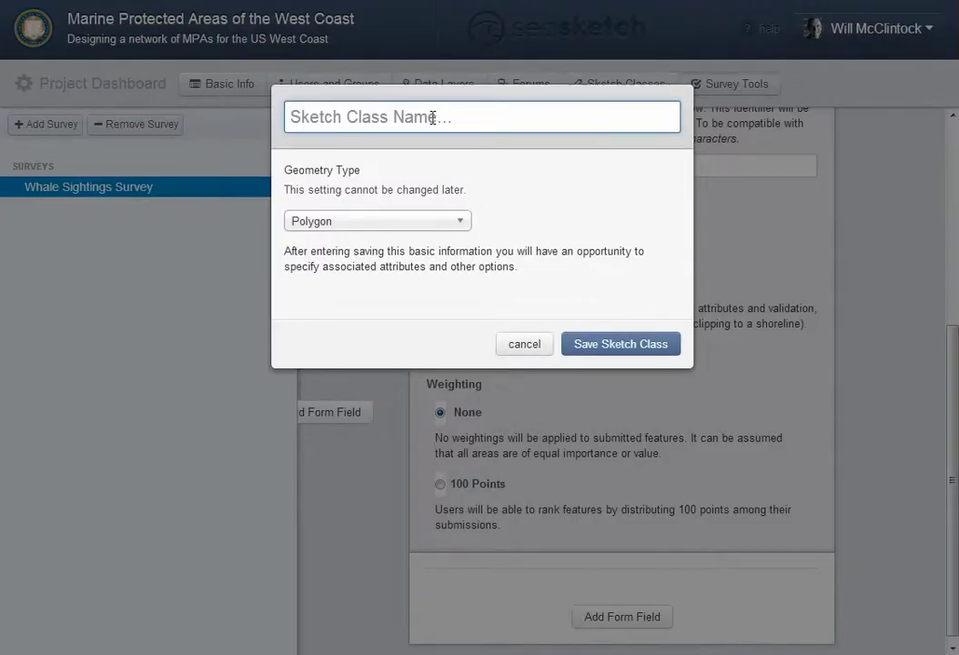
Create a Point sketch class named Whale Sighting
type("Whale Sighting")
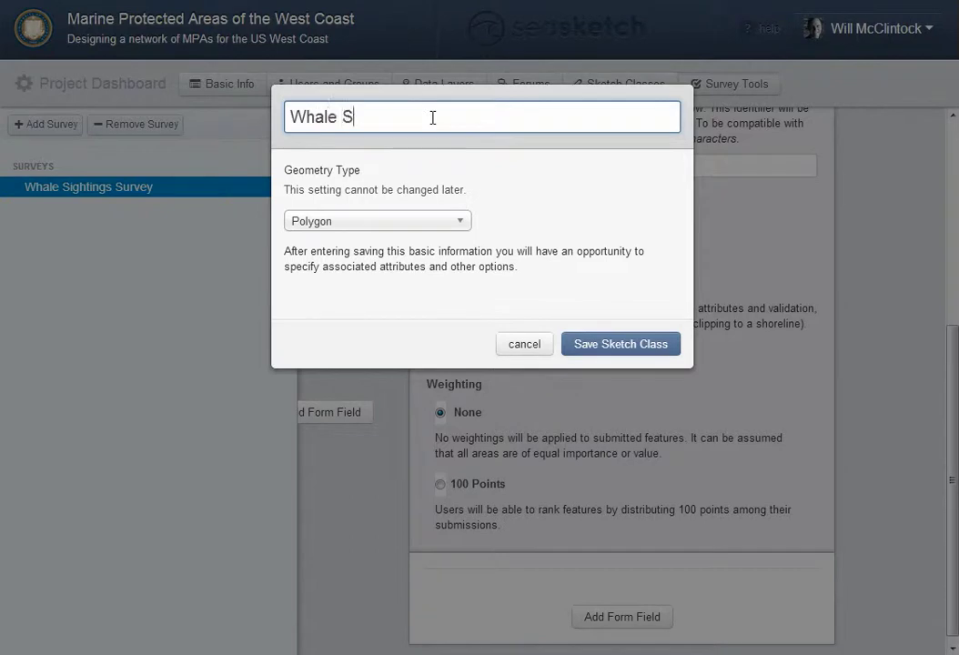
left_click(413, 223)
left_click(399, 284)
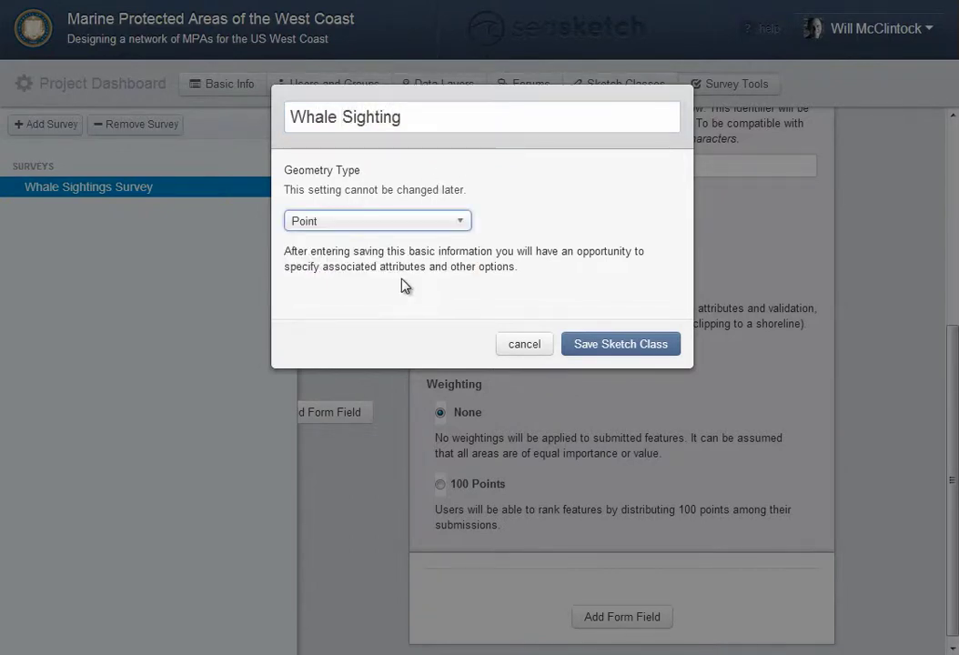
left_click(597, 346)
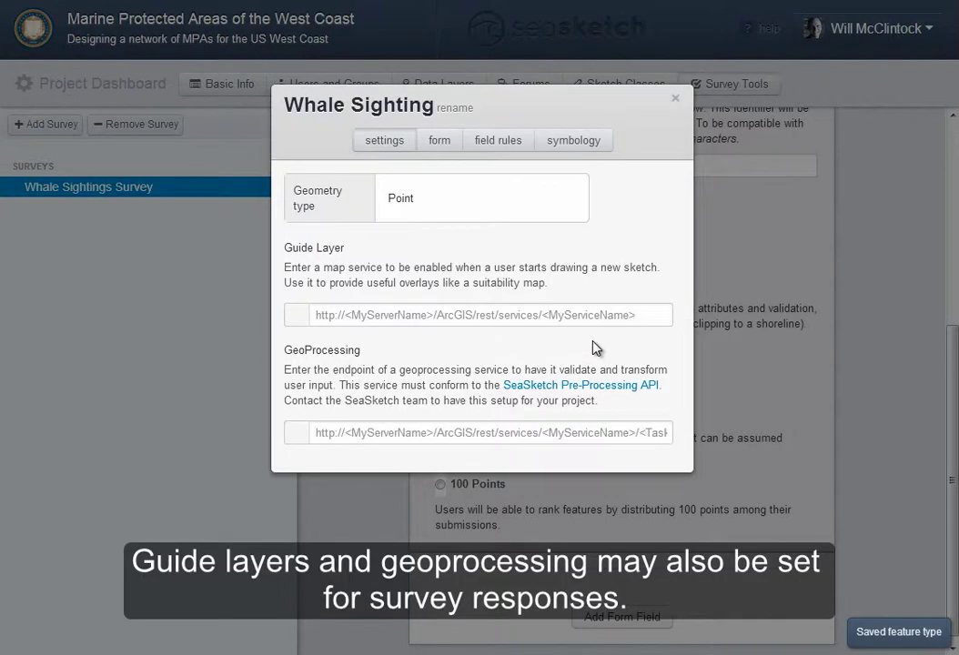
Add a choice question to the class labelled 'What species did you see?'
left_click(439, 144)
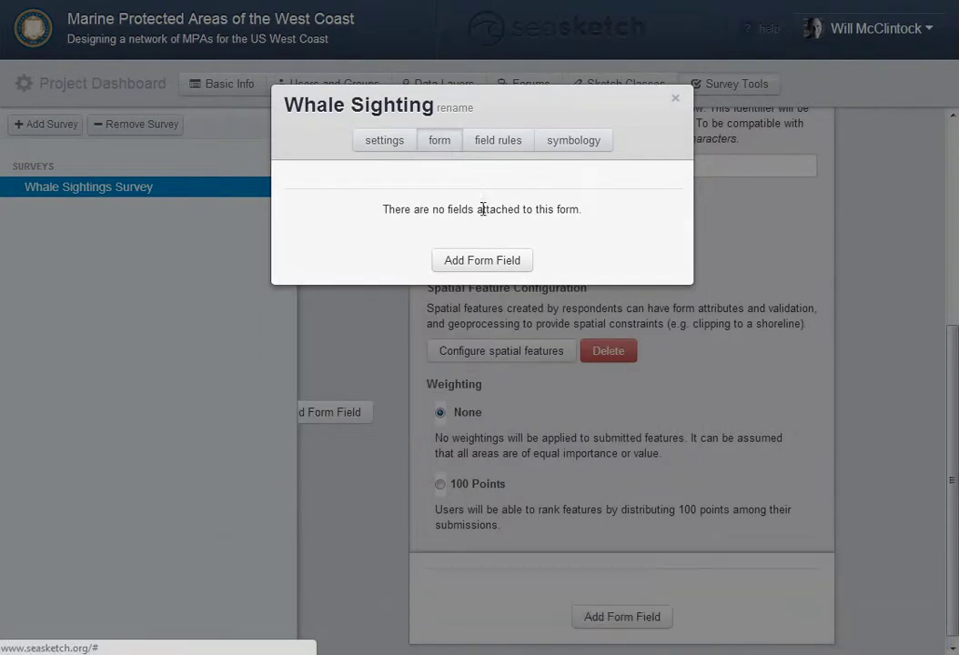
left_click(506, 264)
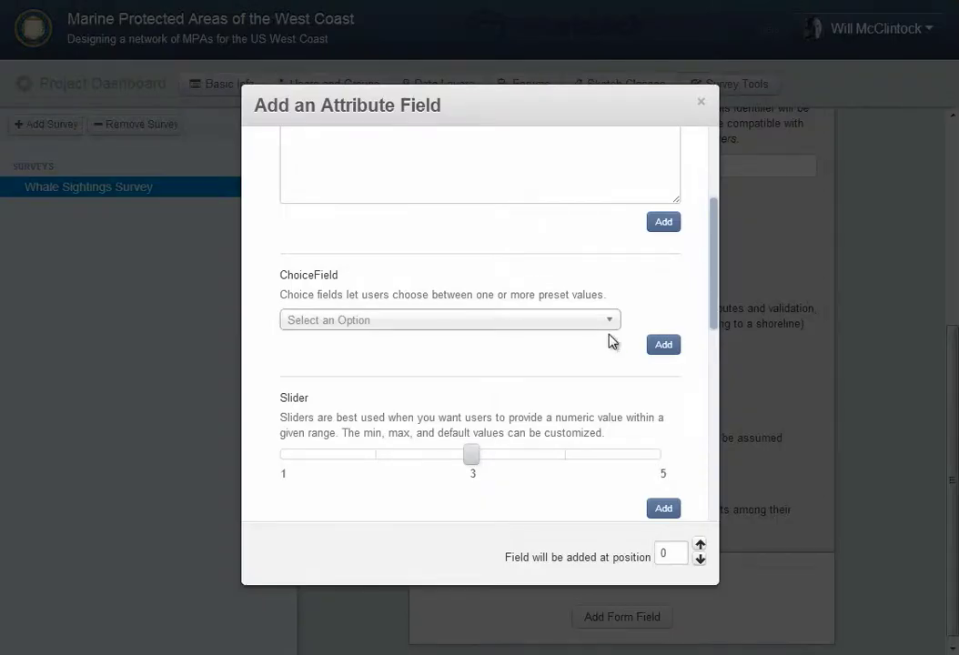
left_click(664, 346)
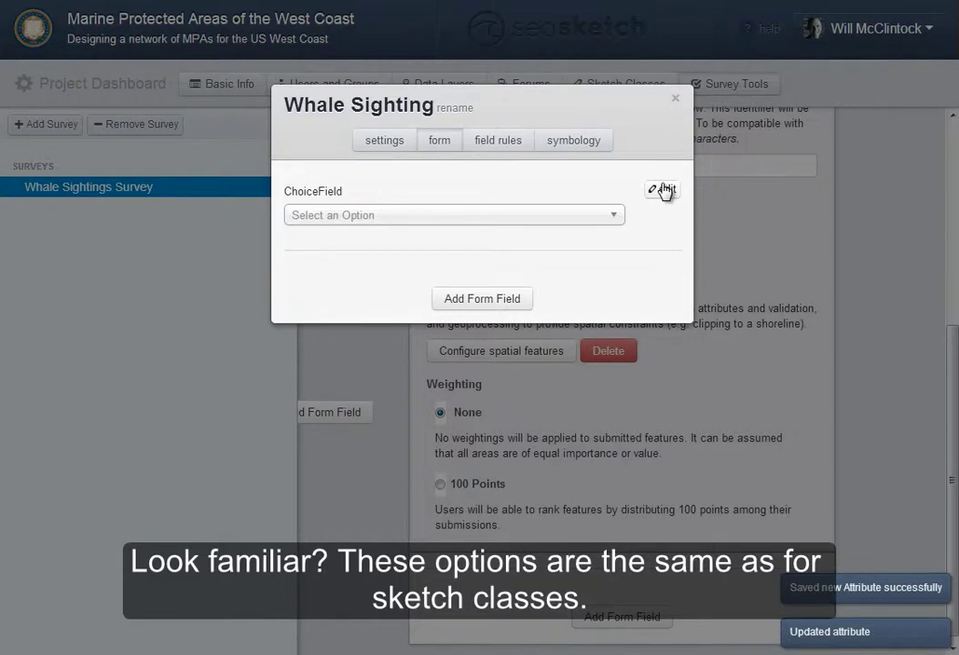
left_click(664, 189)
left_click_drag(416, 234, 289, 239)
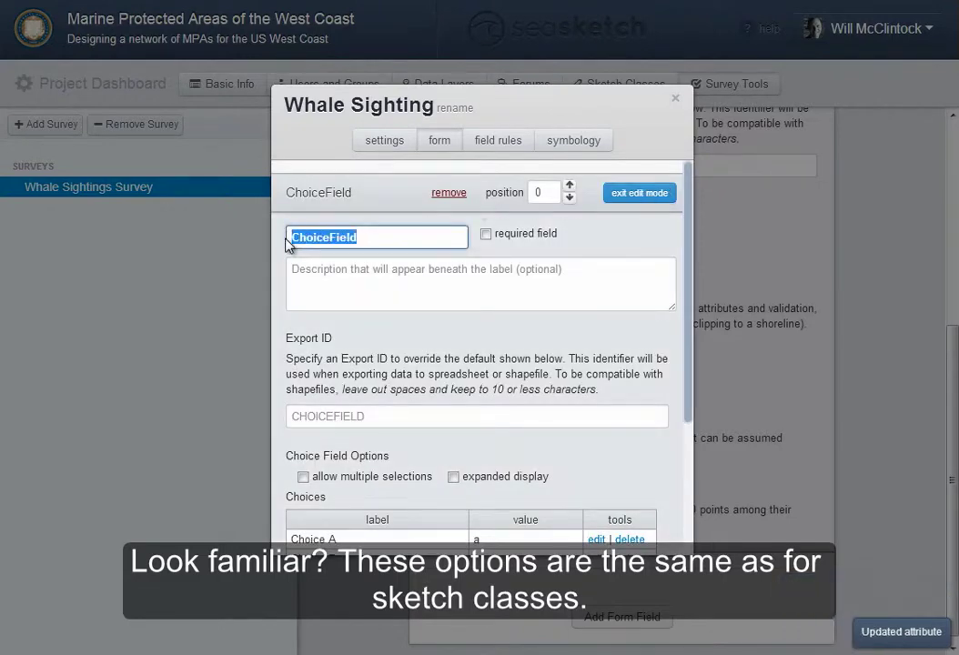
type("What spec")
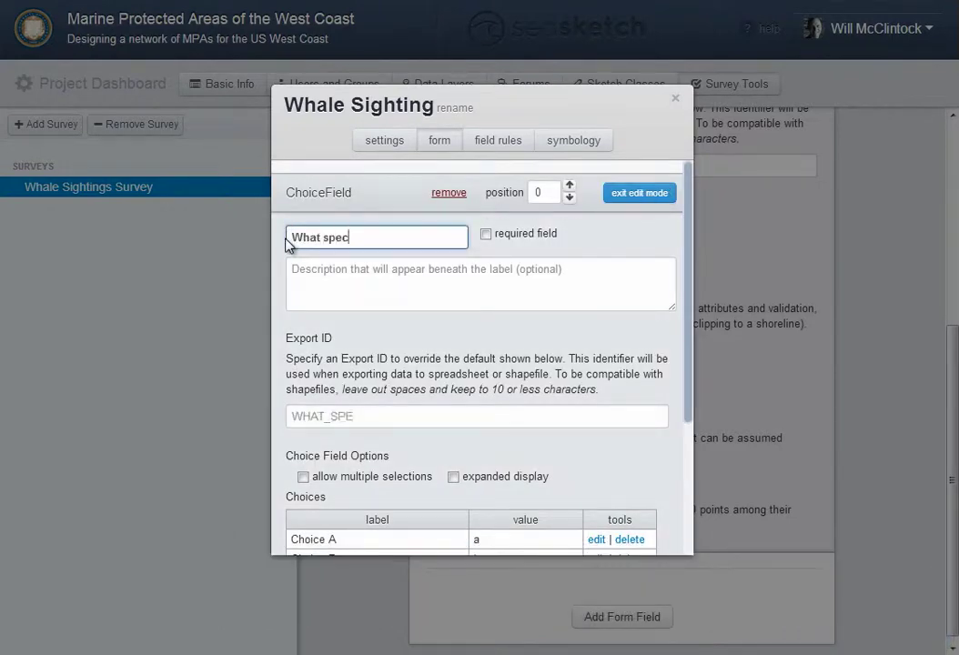
type("ies did you see?")
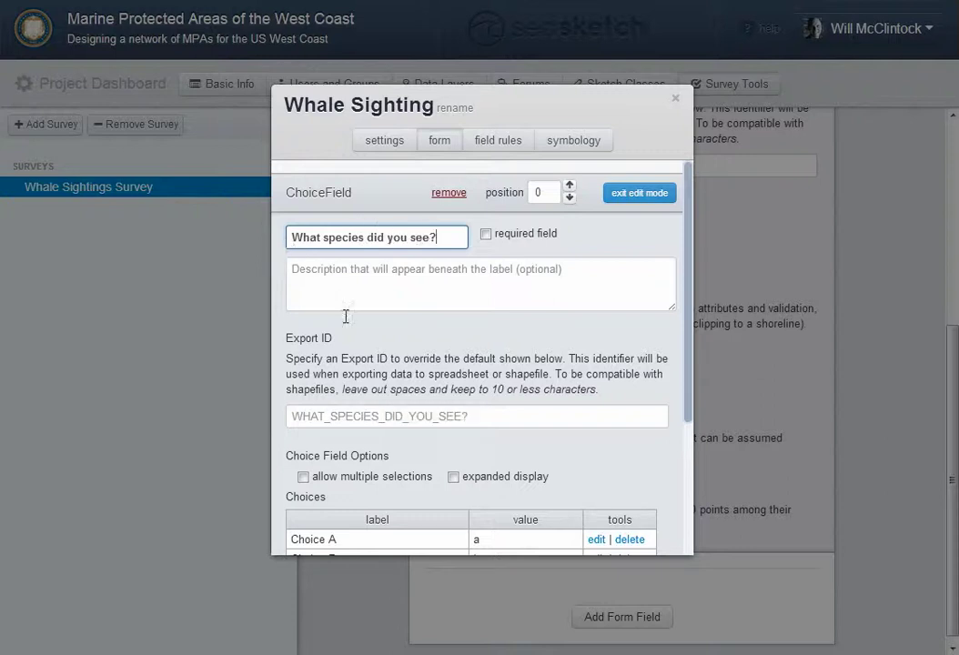
Load the eight whale species from Whales.csv as the question's choices
left_click_drag(689, 305, 689, 444)
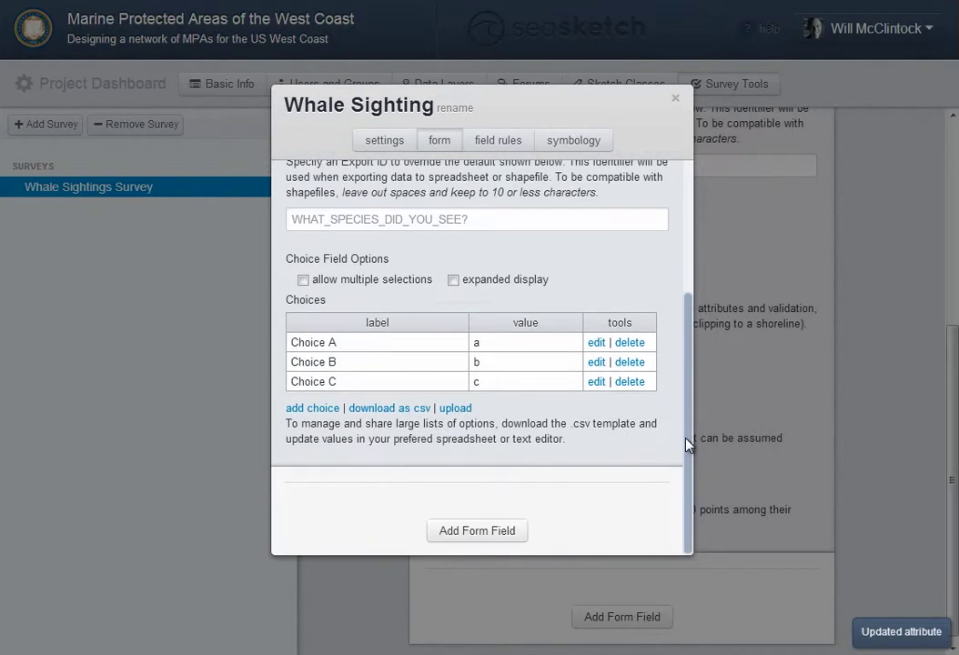
left_click(449, 410)
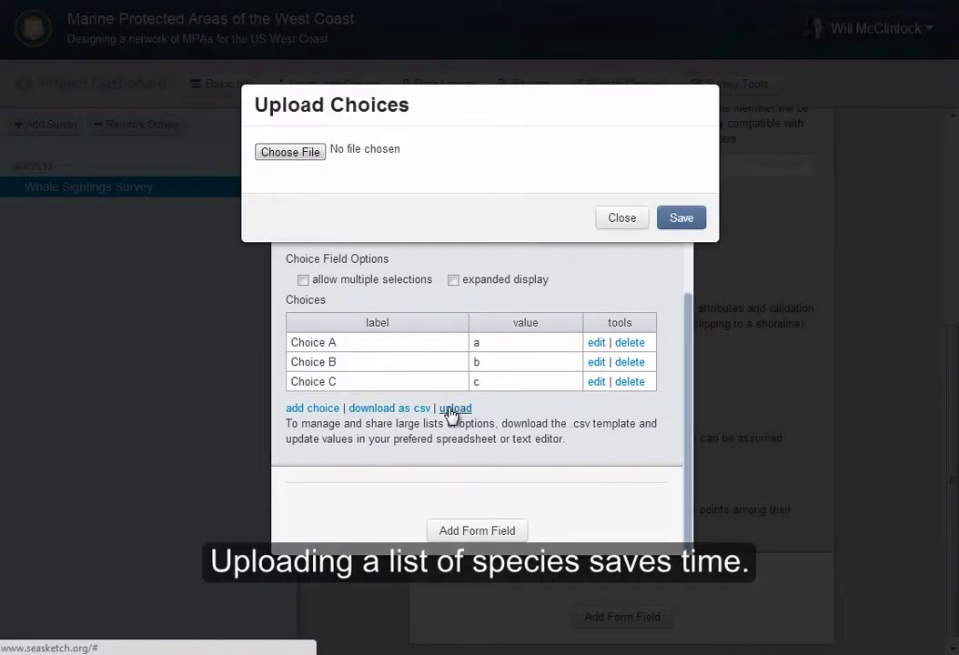
left_click(298, 156)
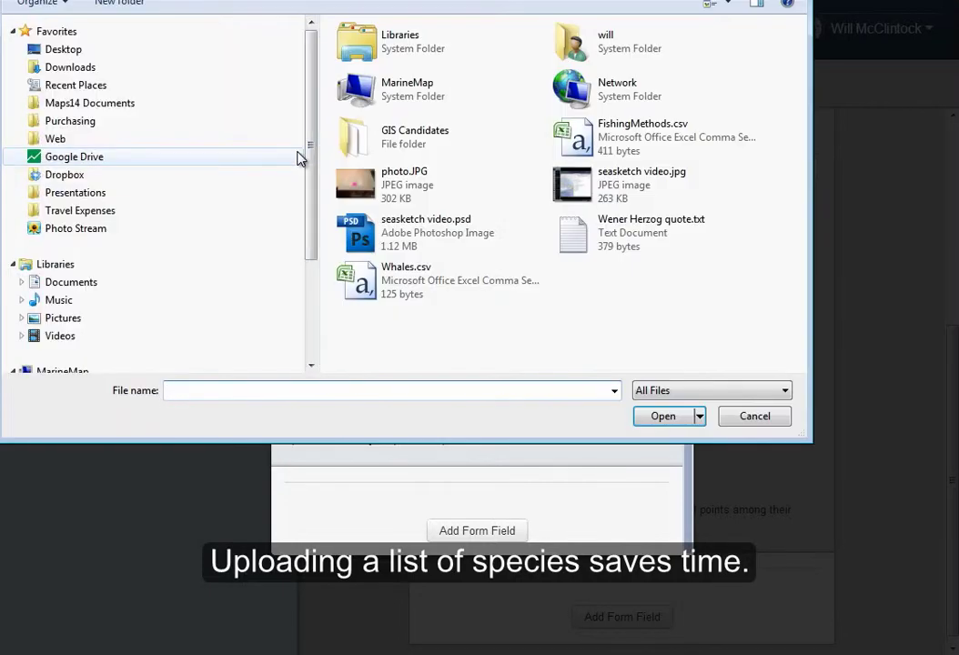
left_click(364, 287)
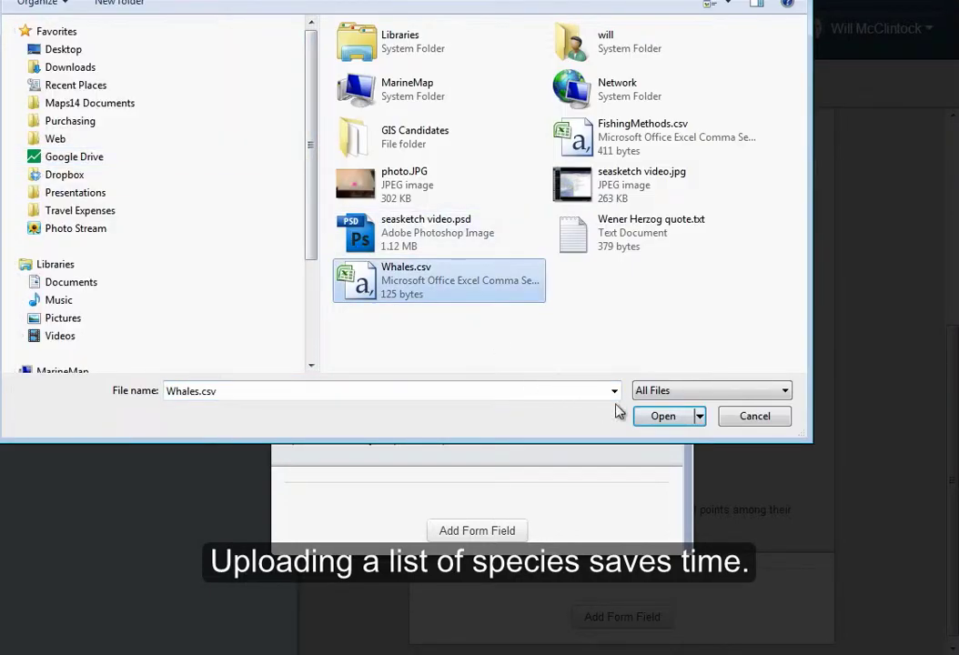
left_click(664, 416)
left_click(675, 230)
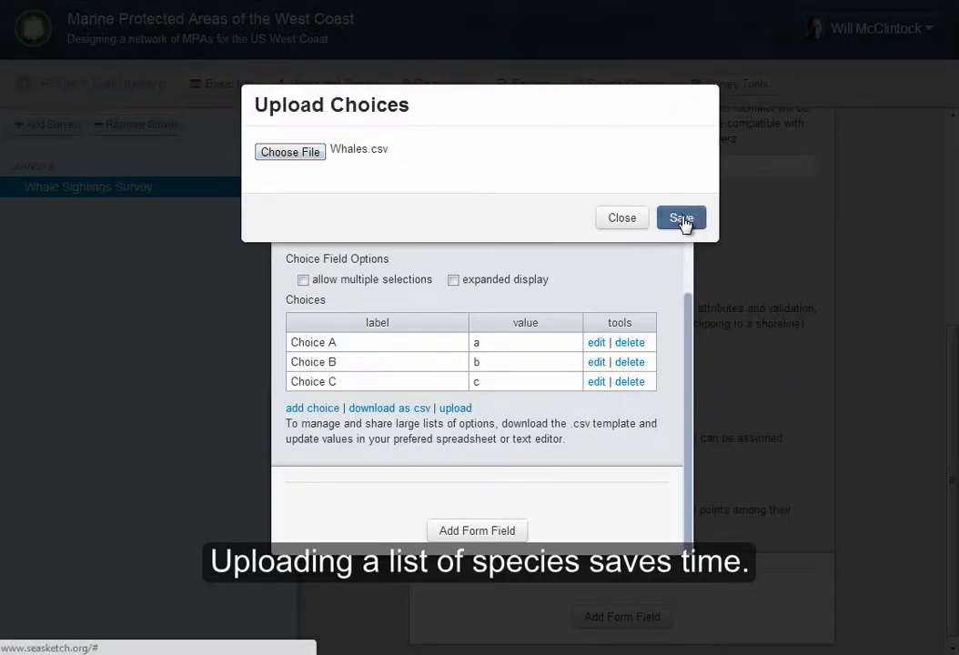
left_click_drag(687, 319, 692, 349)
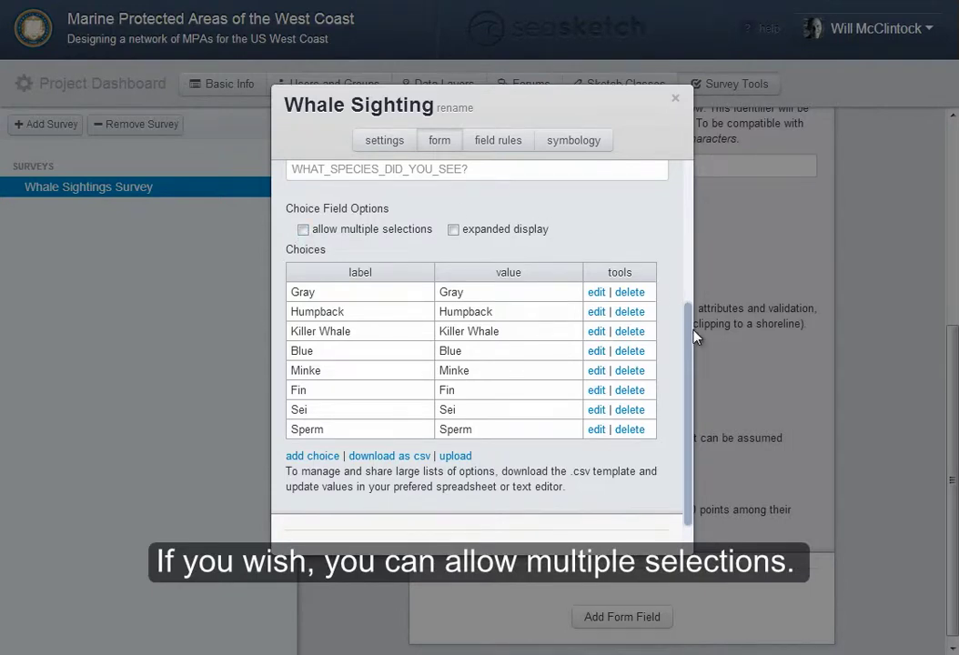
left_click_drag(689, 333, 690, 156)
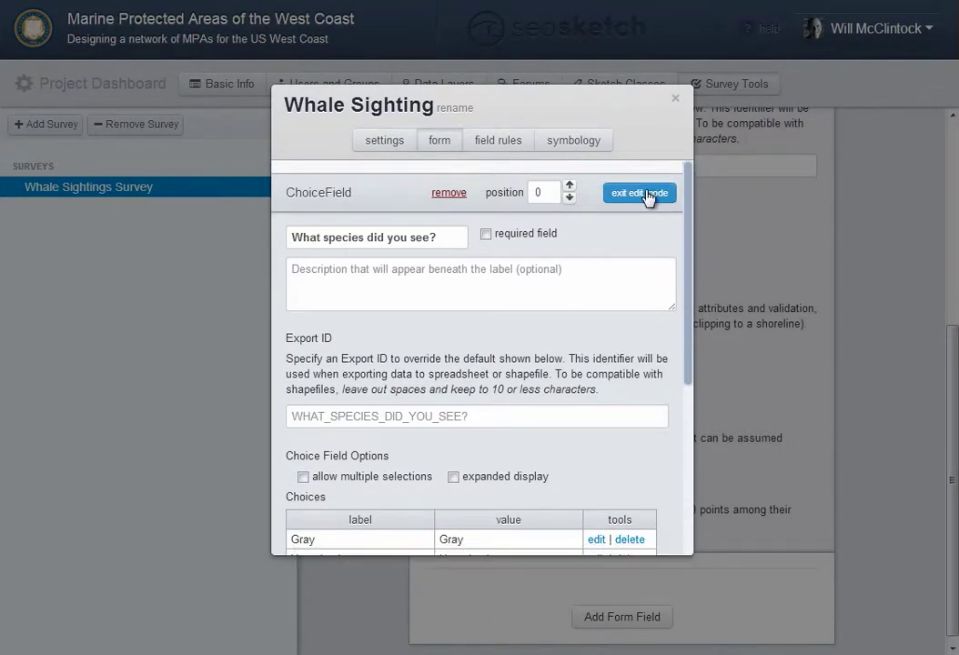
left_click(650, 192)
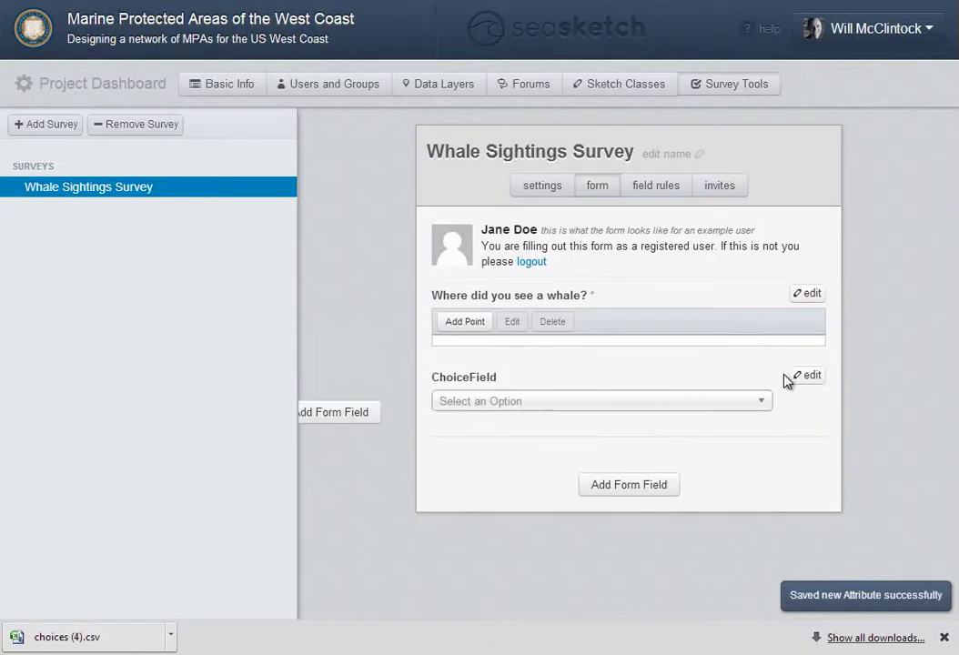
Relabel the second choice question 'Please indicate the vessel from which you made this observation.'
left_click(806, 377)
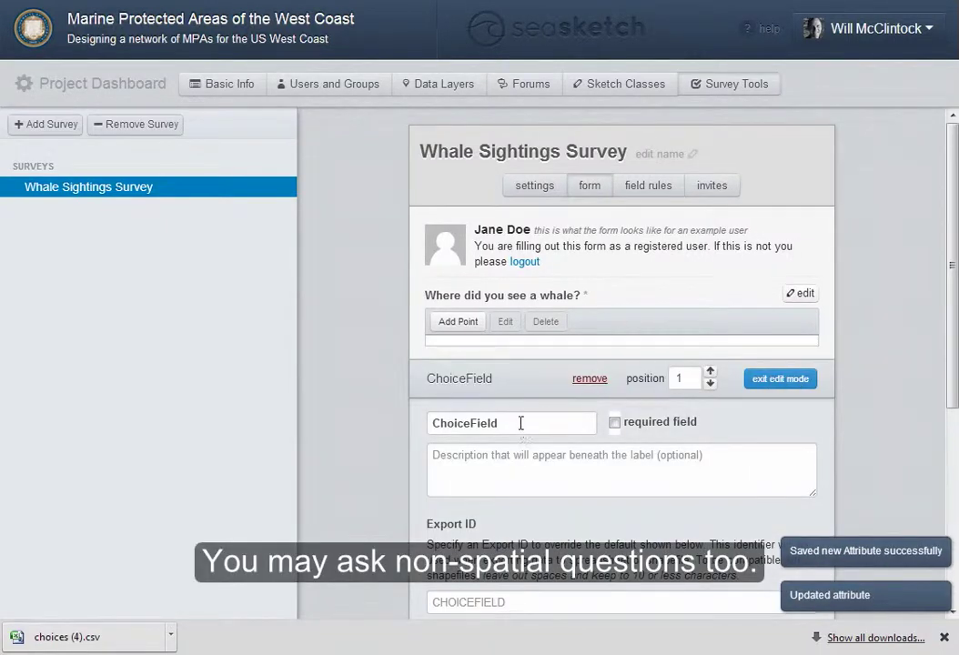
left_click_drag(521, 423, 364, 421)
type("Ple")
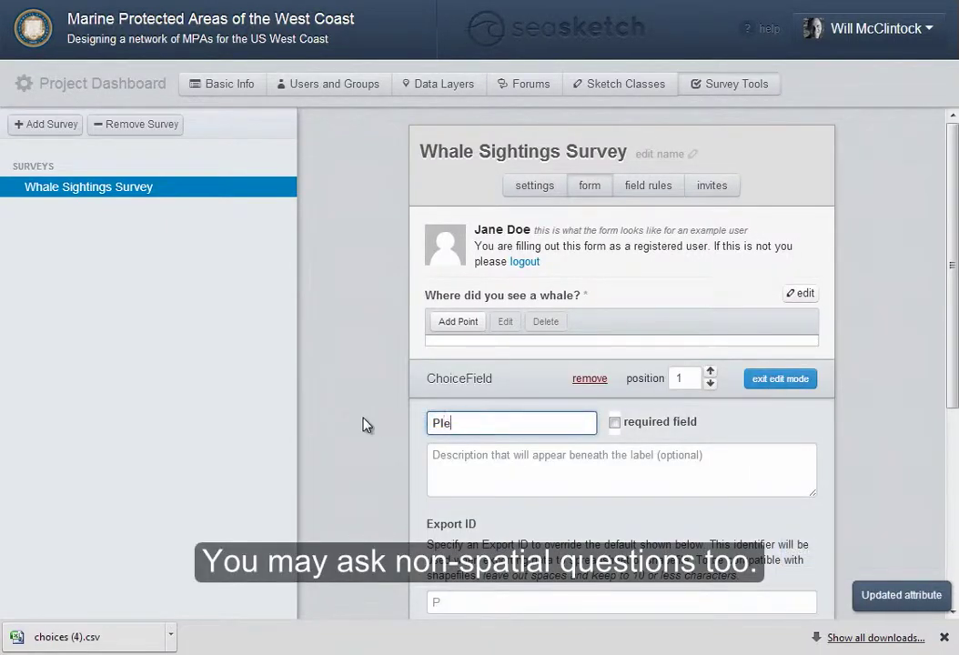
type("ase indicate the ")
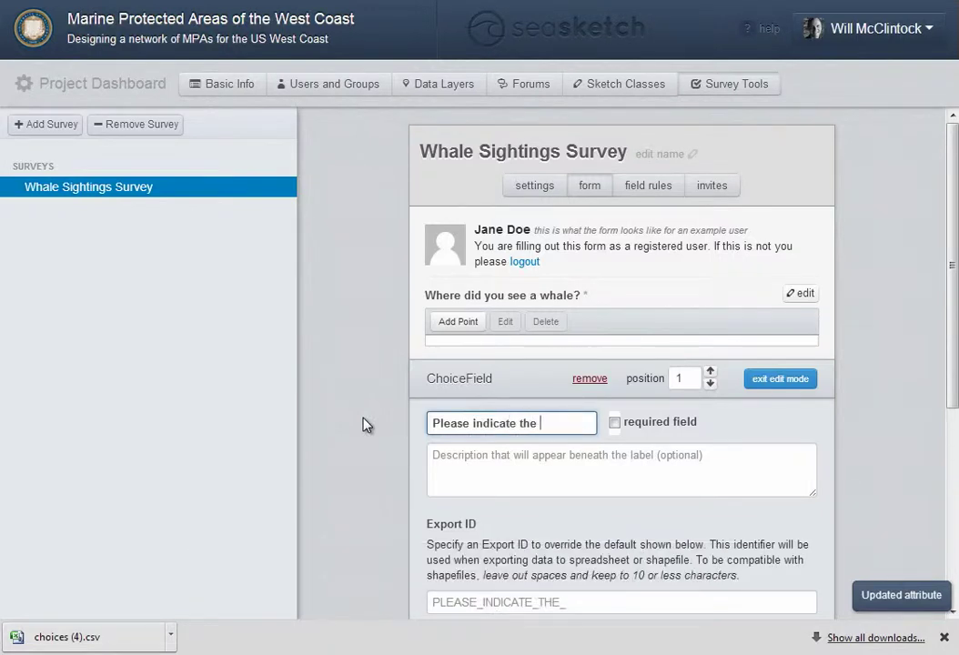
type("vessel from which you ")
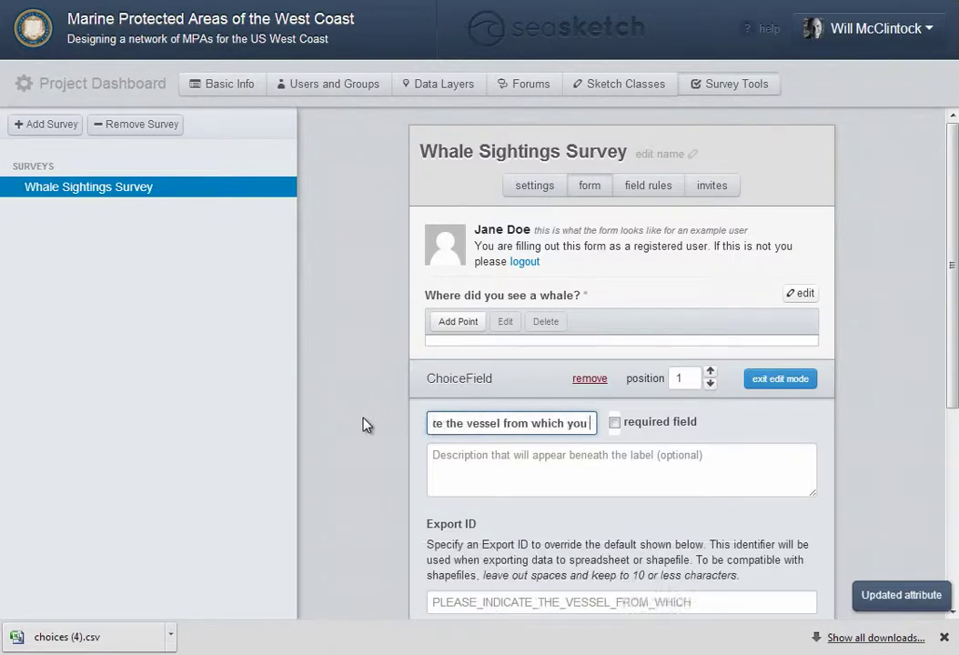
type("made this observation.")
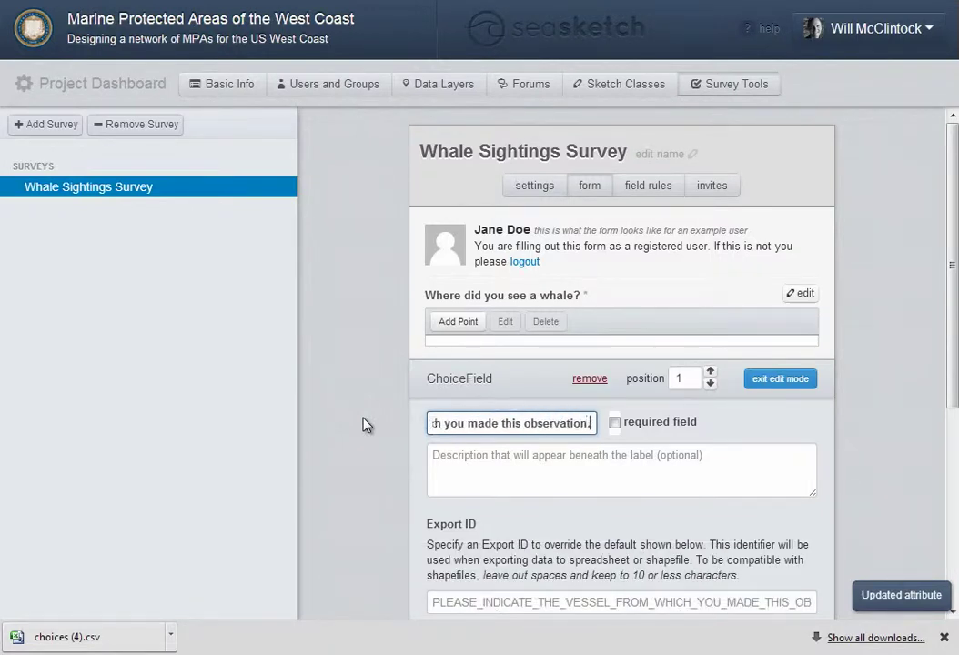
left_click_drag(953, 334, 948, 528)
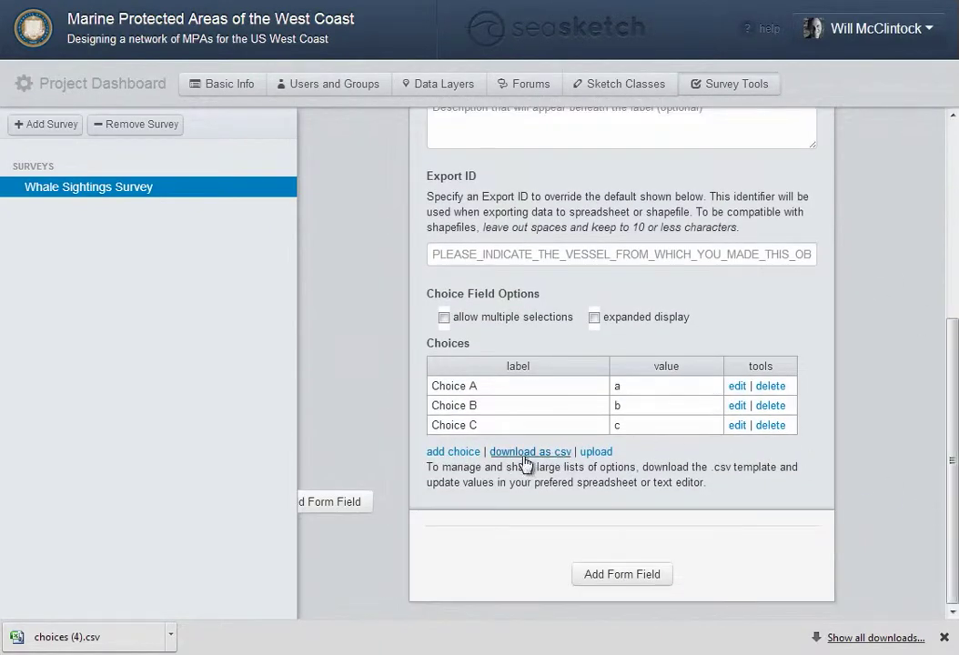
Upload boats.csv as the vessel question's twelve choices and finish editing it
left_click(596, 452)
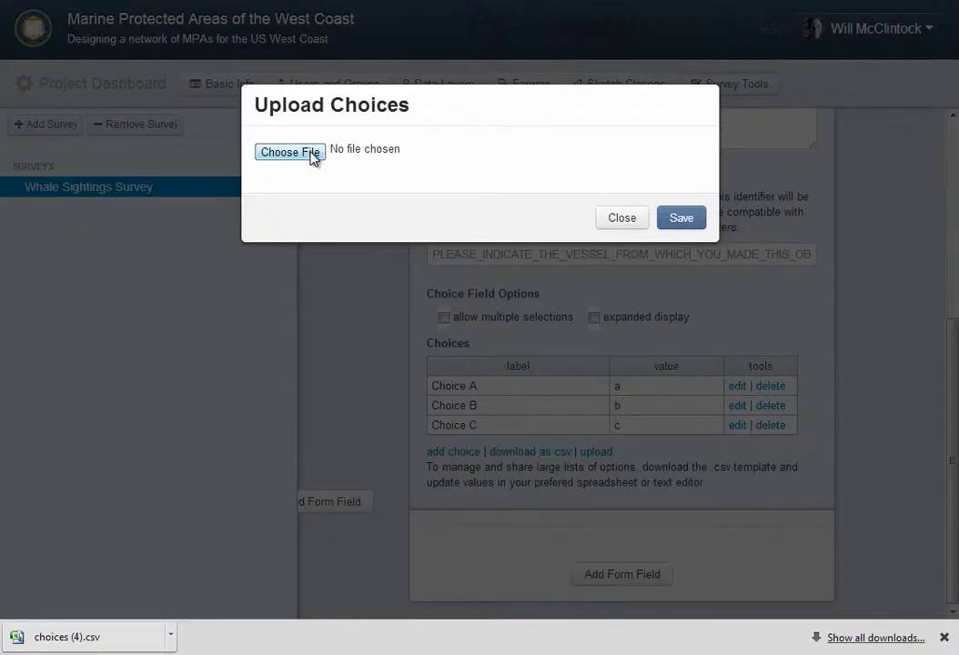
left_click(312, 156)
left_click(596, 141)
left_click(668, 416)
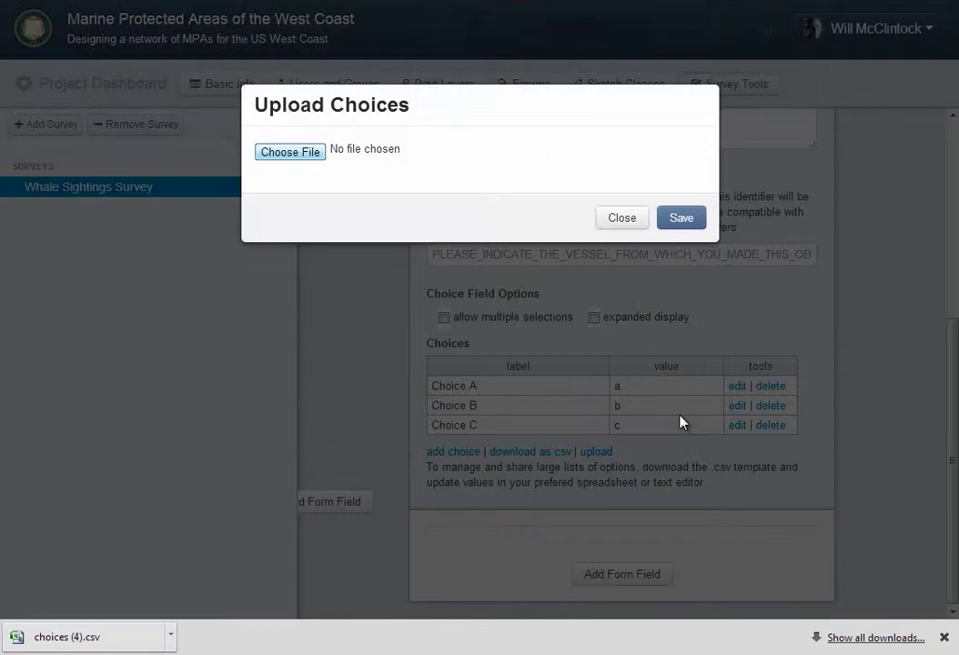
left_click(681, 219)
left_click_drag(954, 370, 953, 460)
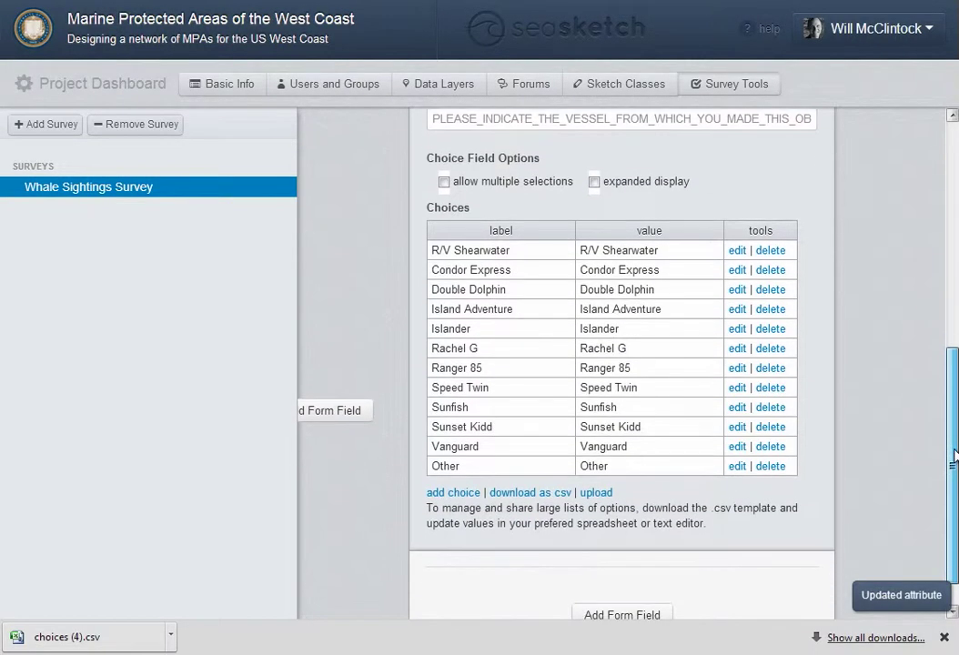
scroll(782, 317, "up", 4)
left_click(781, 306)
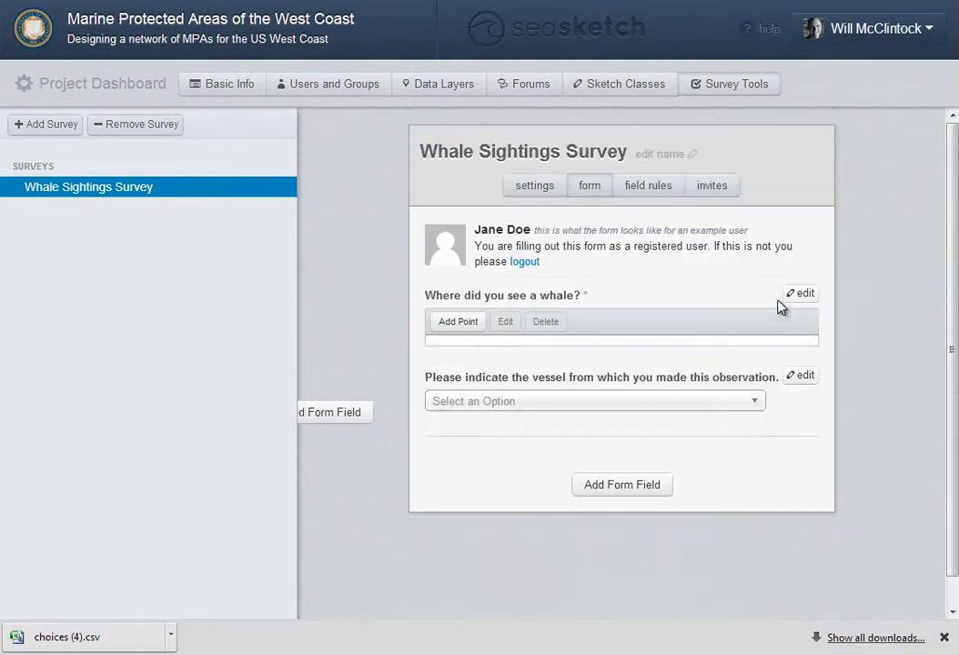
left_click(632, 490)
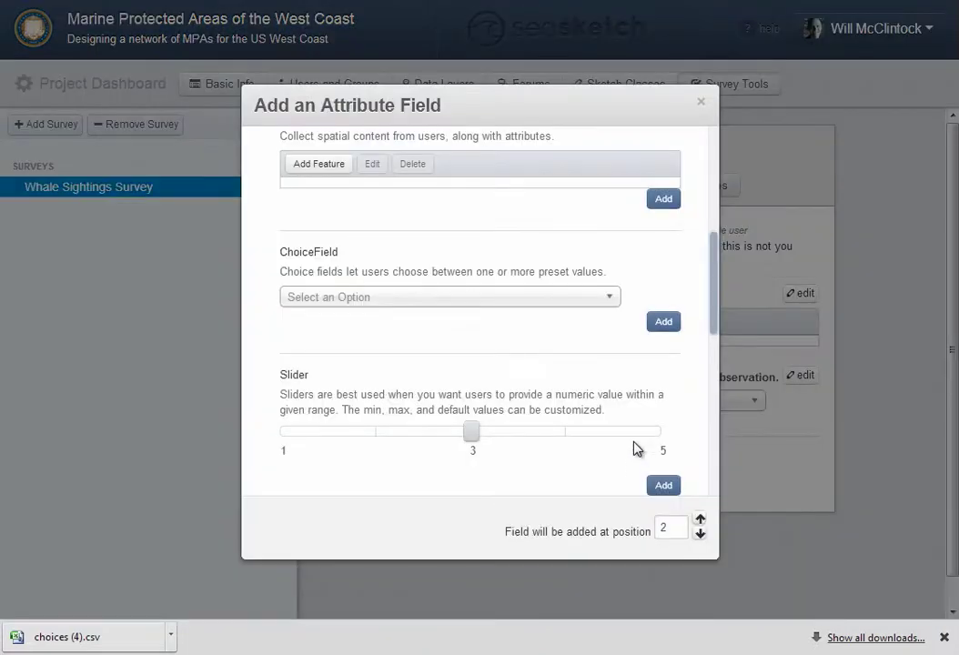
scroll(714, 141, "up", 5)
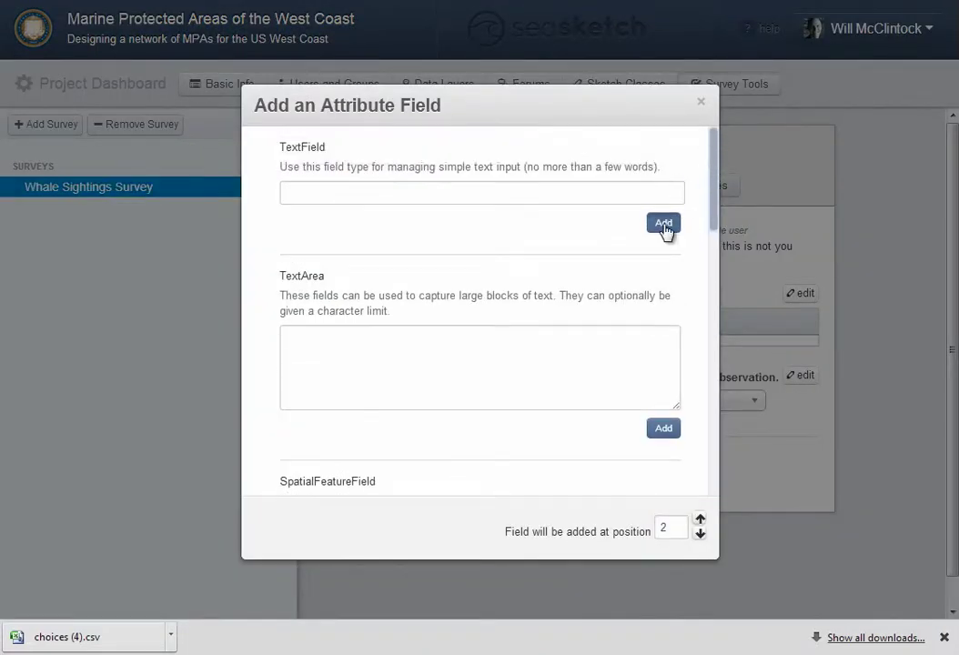
Add a text question labelled 'Name the boat you were on.' below the vessel question
left_click(665, 223)
left_click(667, 462)
left_click_drag(496, 493, 391, 493)
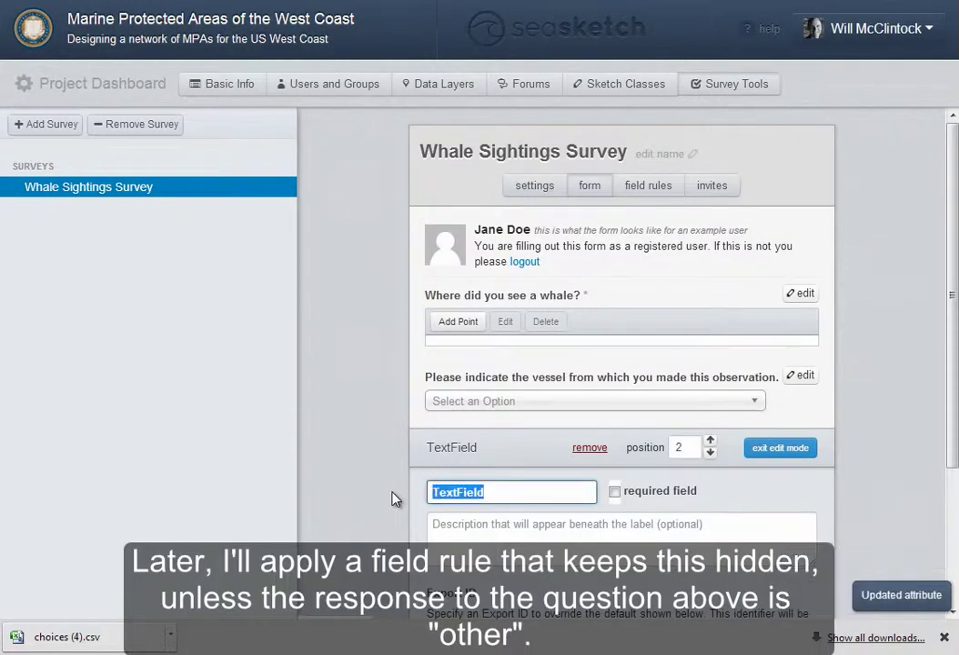
type("Name the boat you")
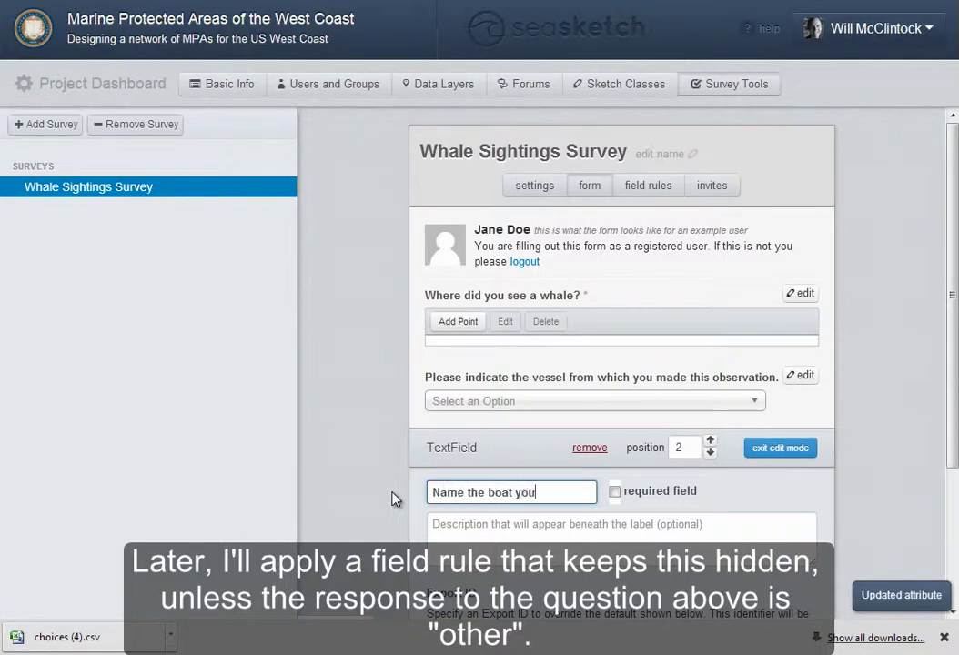
type(" were on.")
left_click_drag(953, 376, 935, 529)
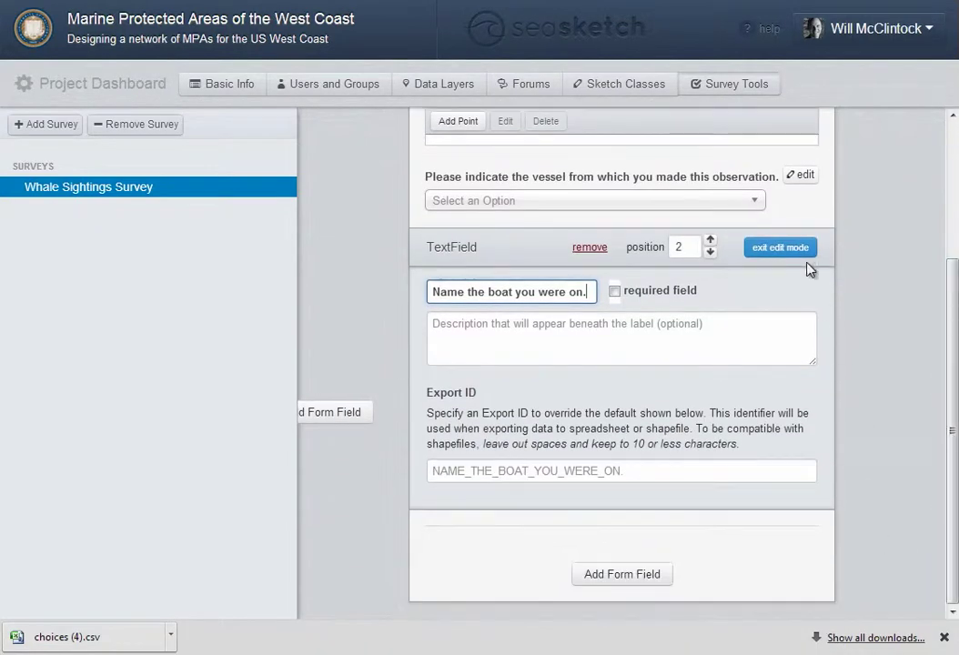
left_click(756, 258)
left_click(641, 532)
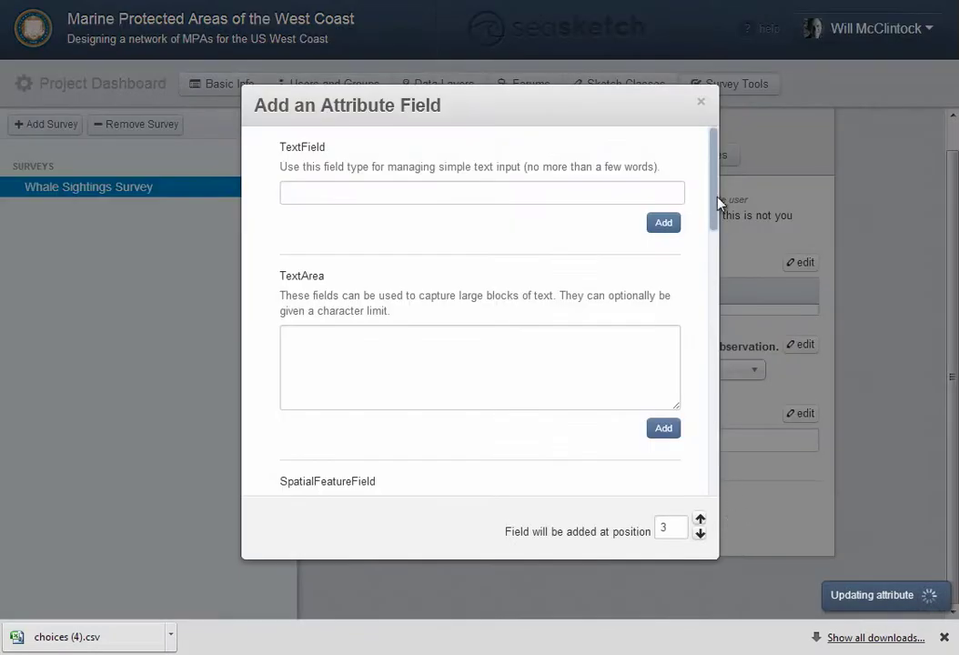
Add a required choice question 'Did you observe a wounded animal?'
scroll(699, 240, "down", 5)
scroll(698, 270, "down", 2)
left_click(664, 279)
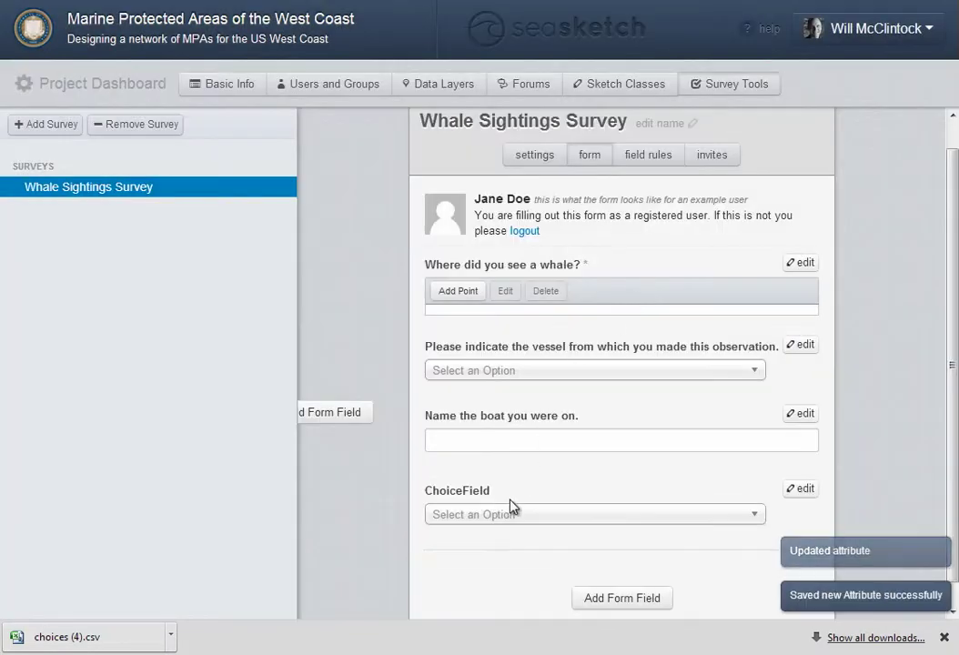
left_click_drag(498, 537, 411, 537)
type("Did")
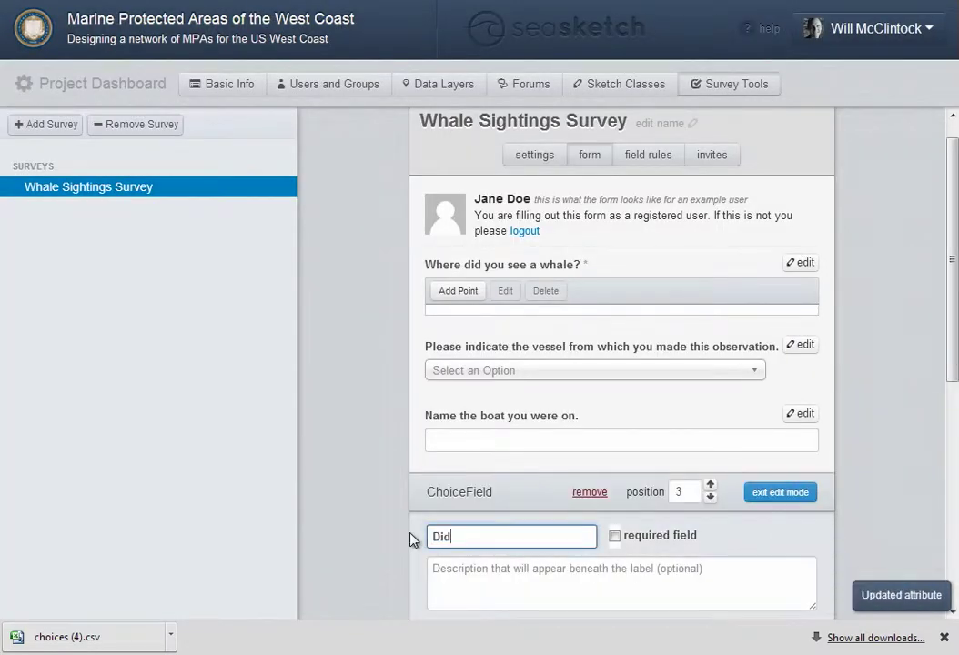
type(" you observe a wounded animal?")
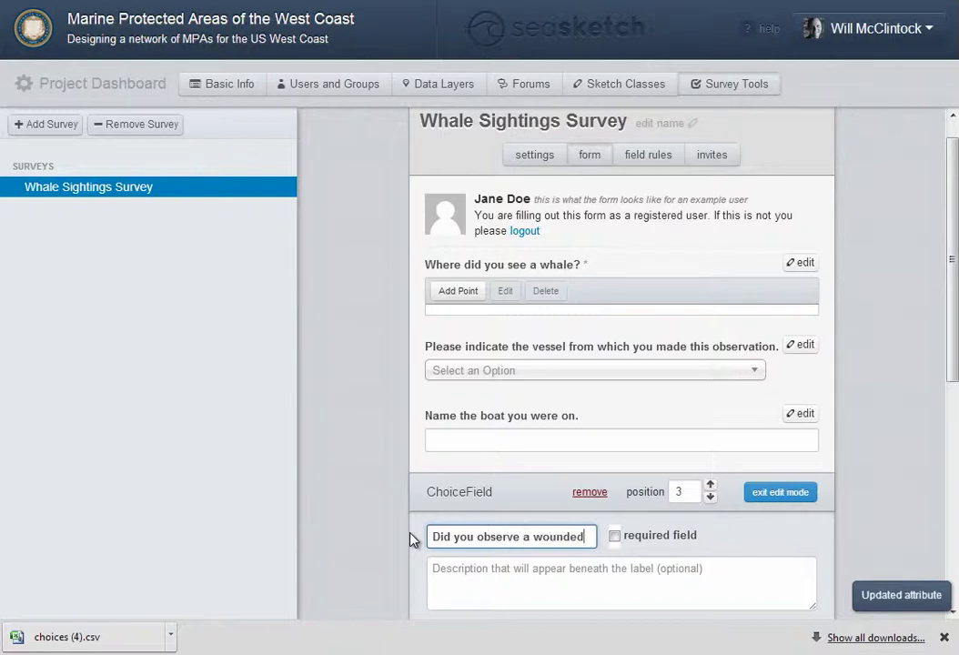
left_click_drag(943, 265, 934, 443)
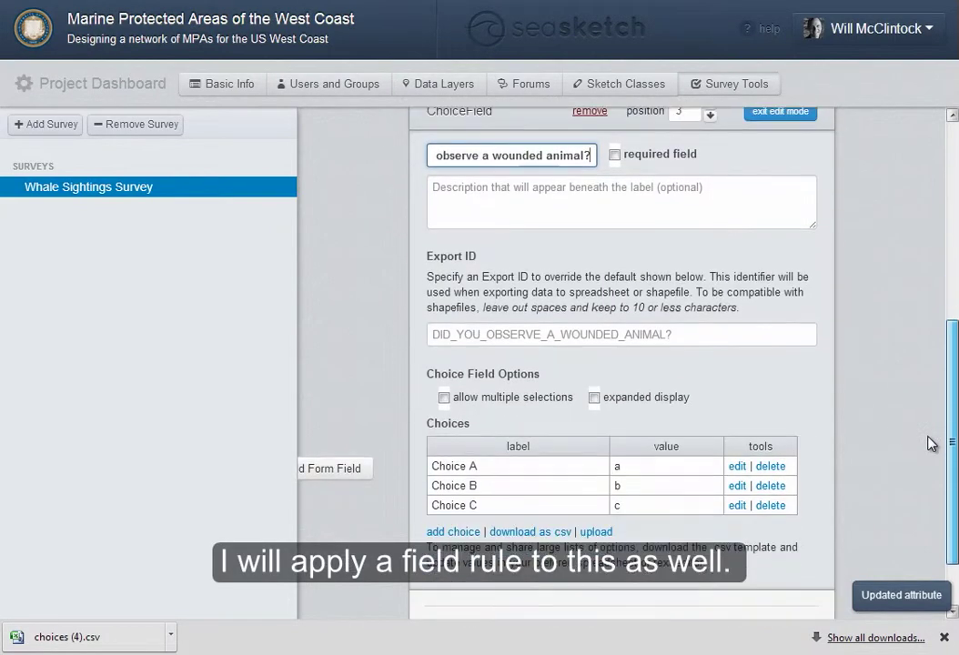
left_click(615, 157)
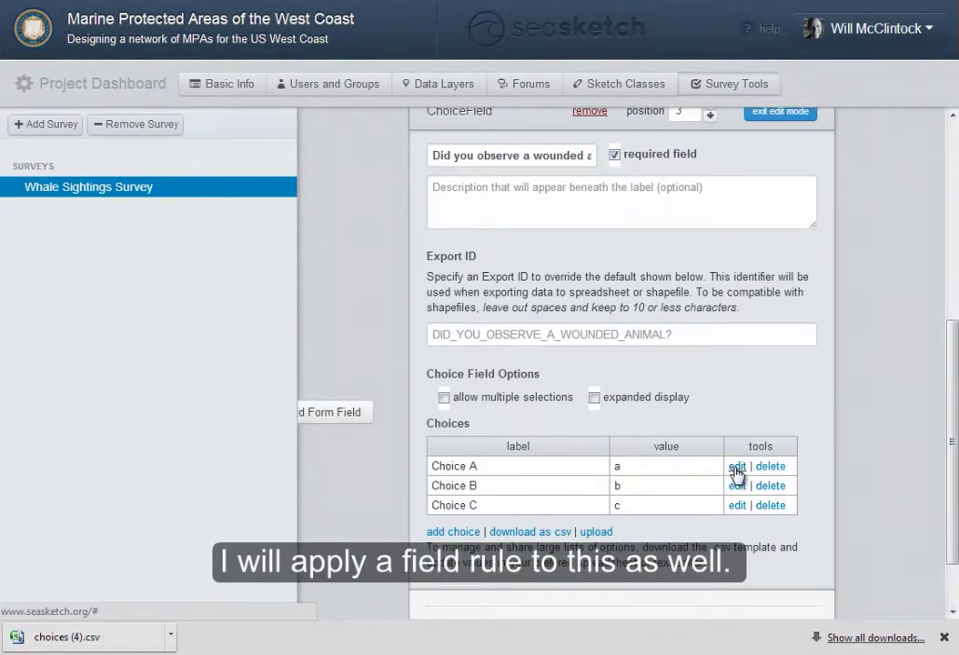
Change Choice A to Yes with export value 'Wounded animal observed. Respond immediately.'
left_click(738, 466)
triple_click(267, 170)
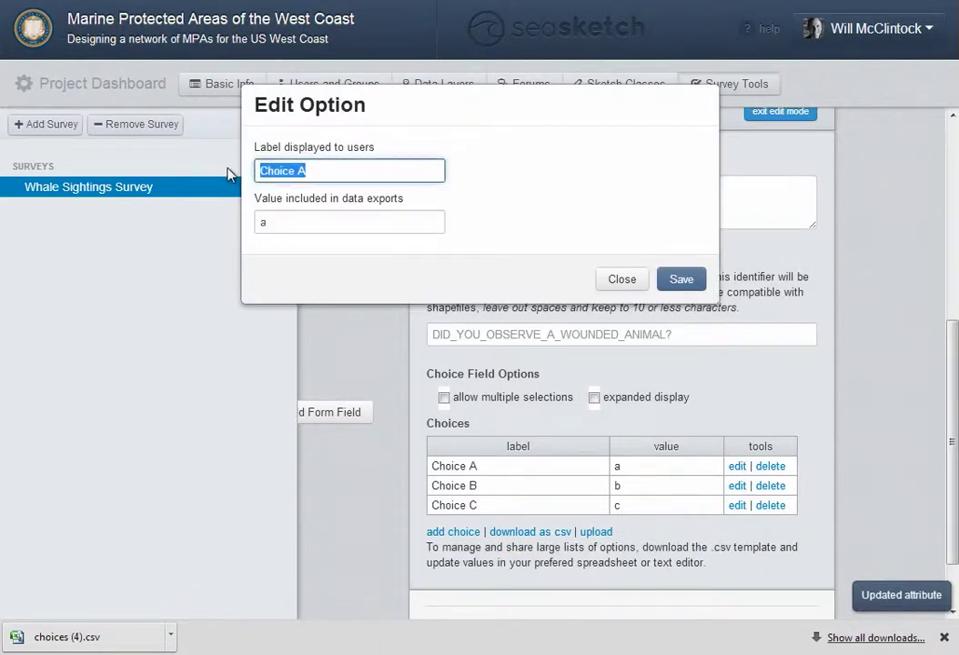
type("Yes")
key("Tab")
type("W")
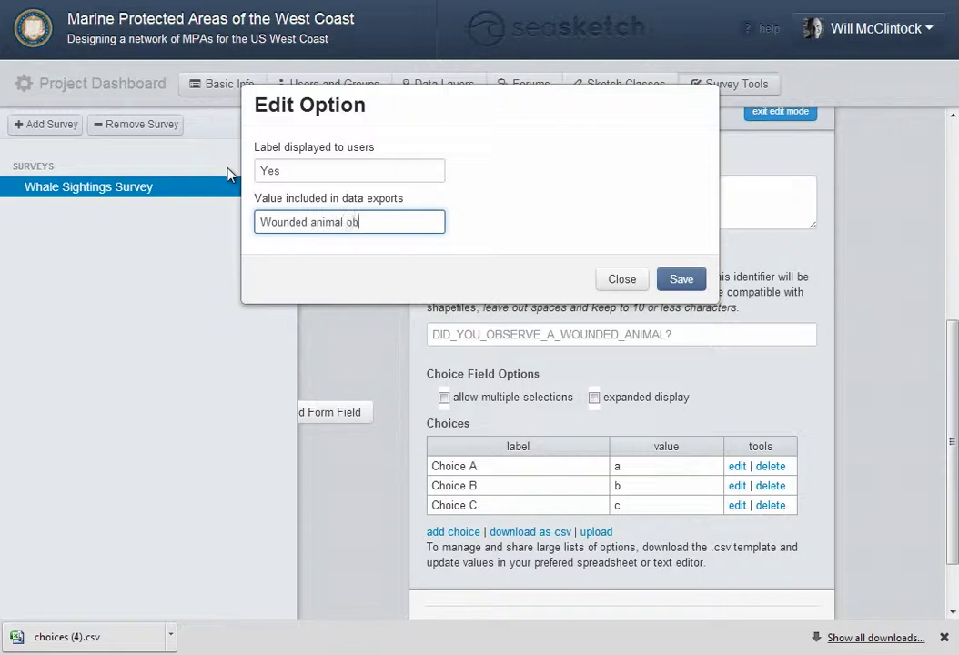
type("ounded animal observed. Respond immediately.")
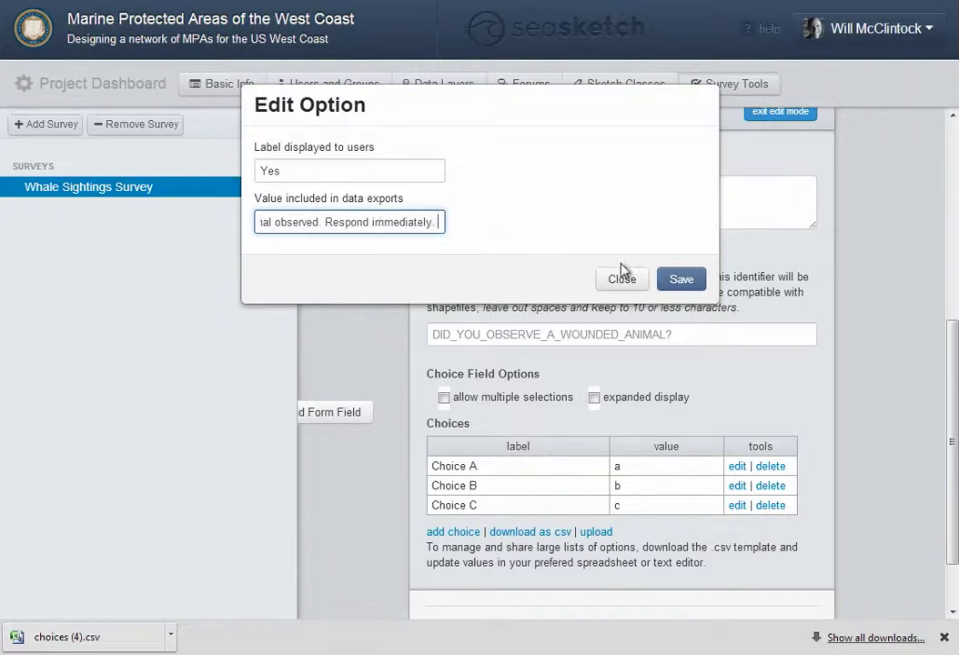
left_click(681, 279)
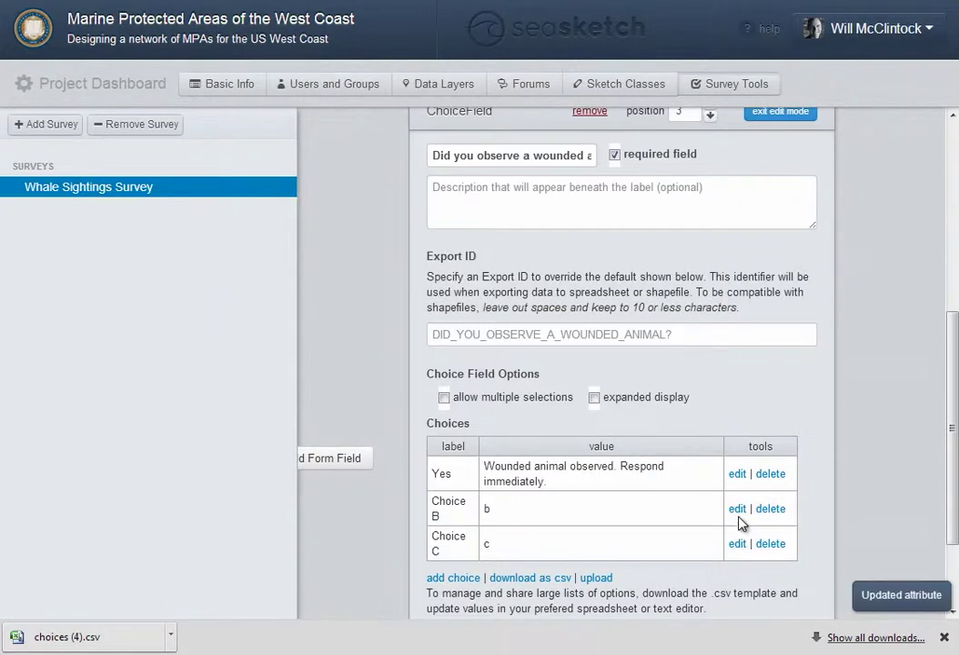
Change Choice B to No with export value No and delete Choice C
left_click(737, 514)
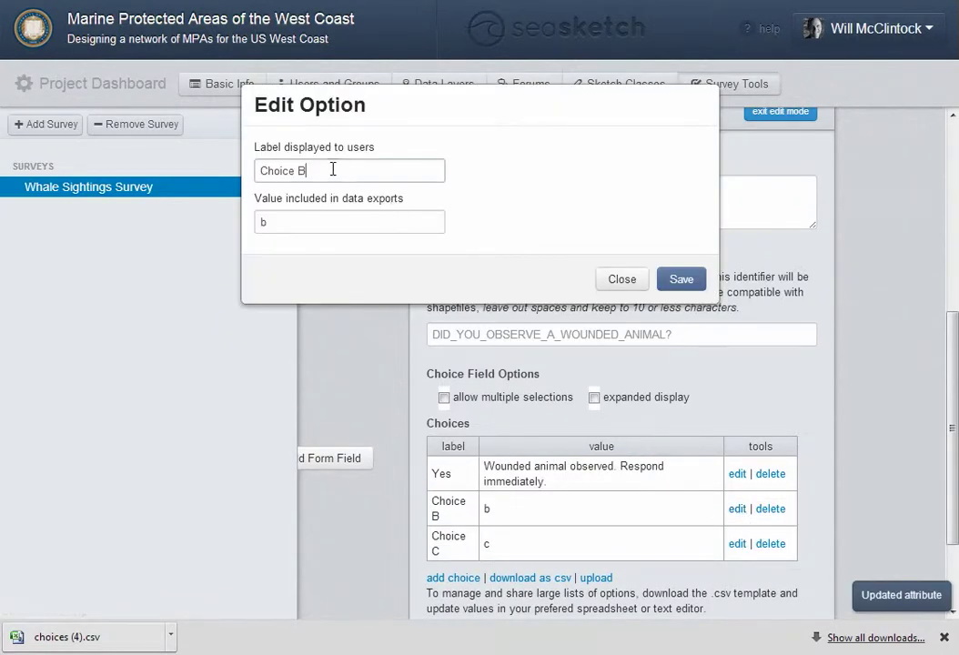
left_click_drag(333, 171, 214, 170)
type("No")
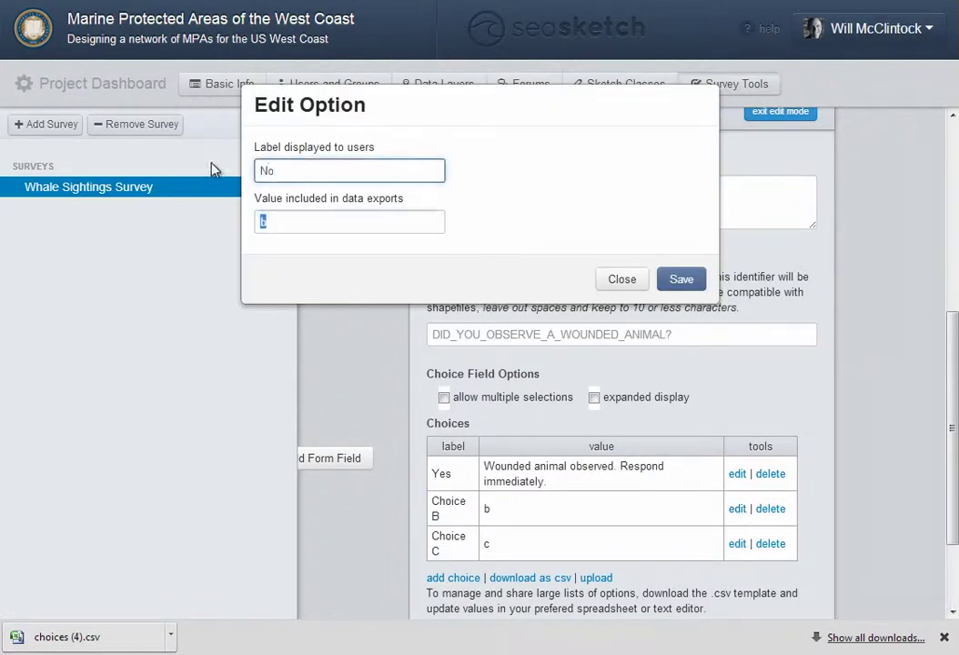
key("Tab")
type("No")
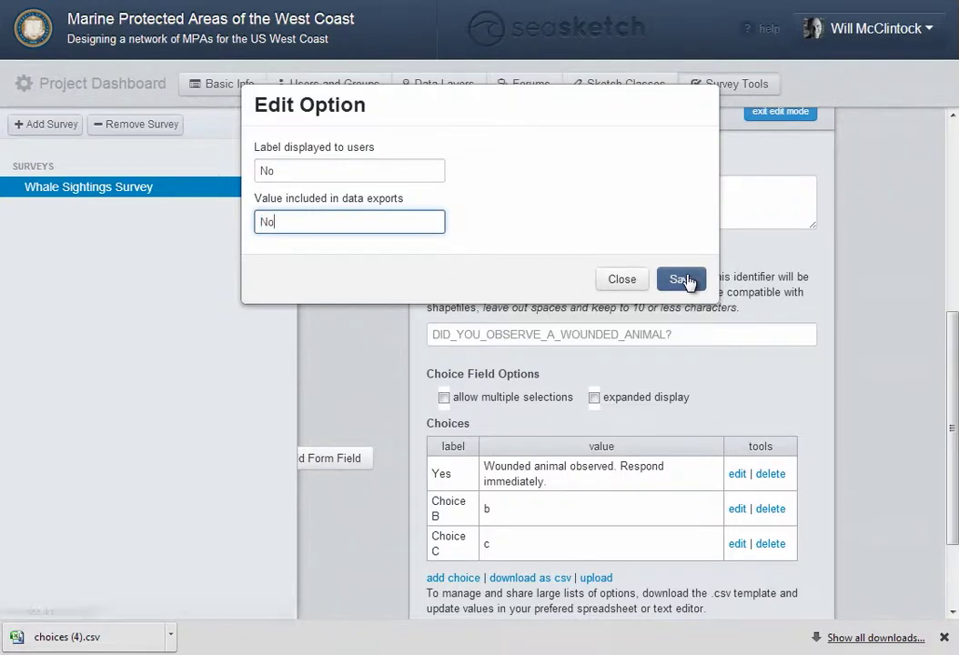
left_click(687, 280)
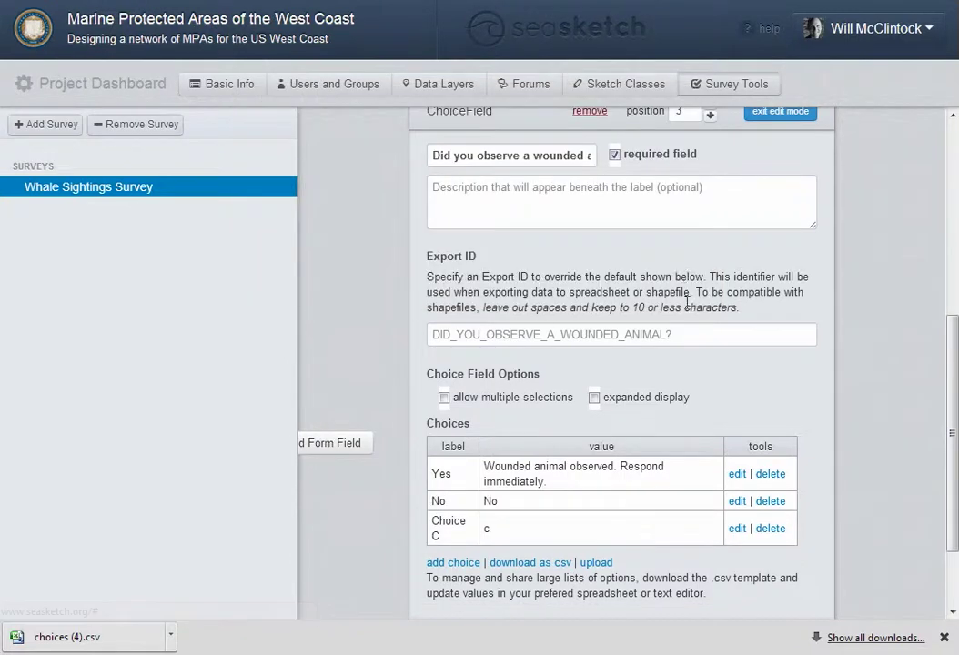
left_click(770, 528)
left_click(526, 325)
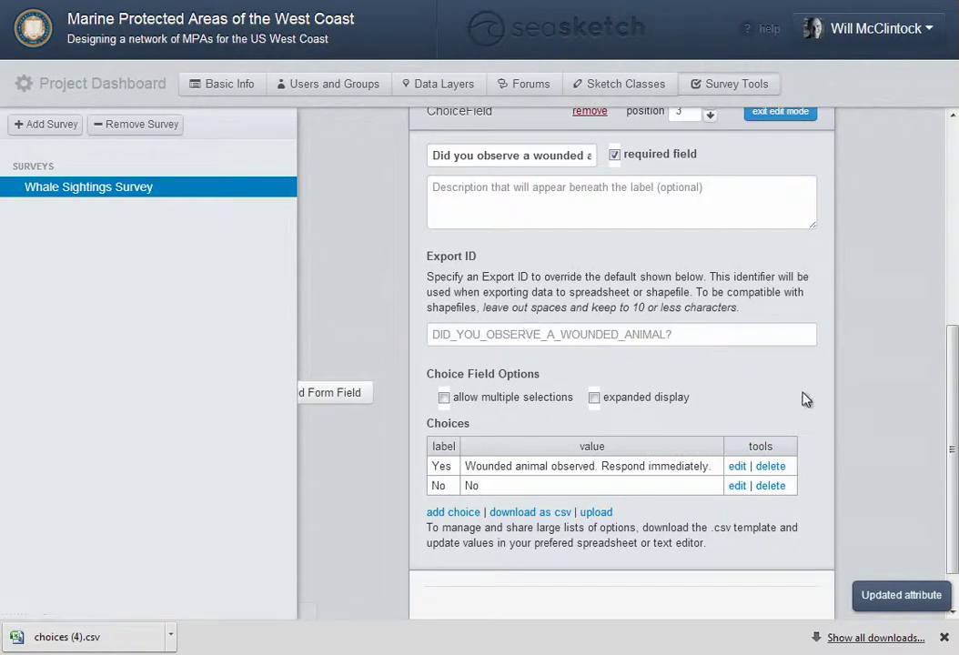
scroll(881, 391, "up", 3)
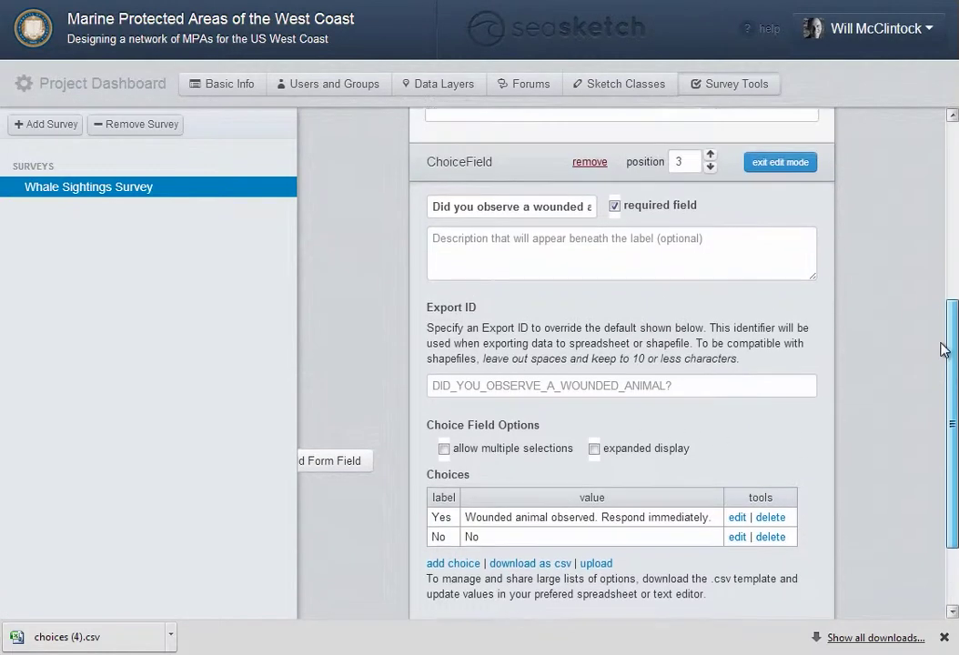
left_click(780, 256)
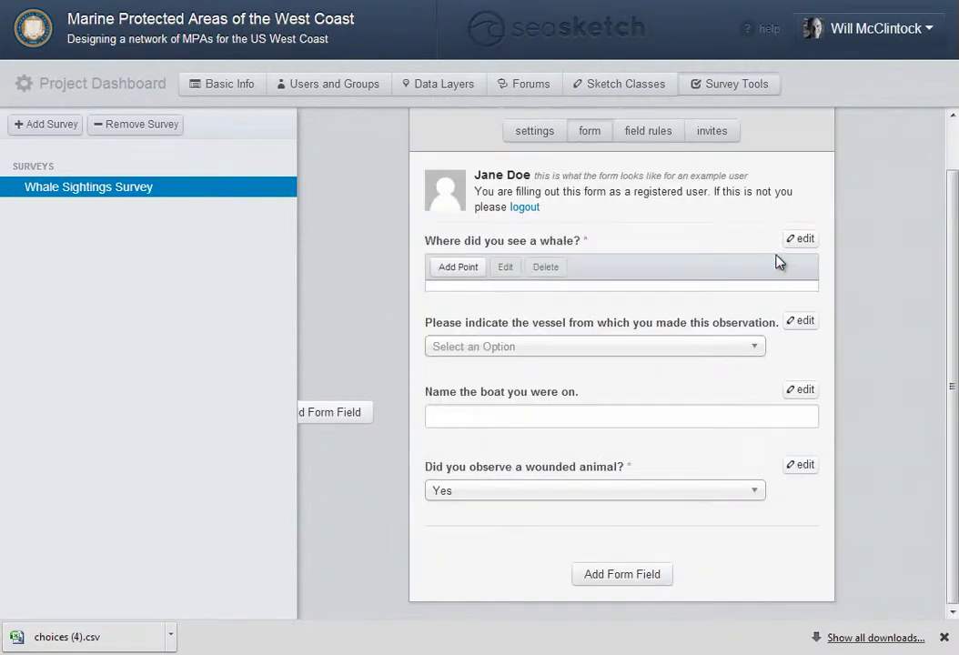
Add a field rule showing the boat-name question when the vessel is Other
left_click(655, 134)
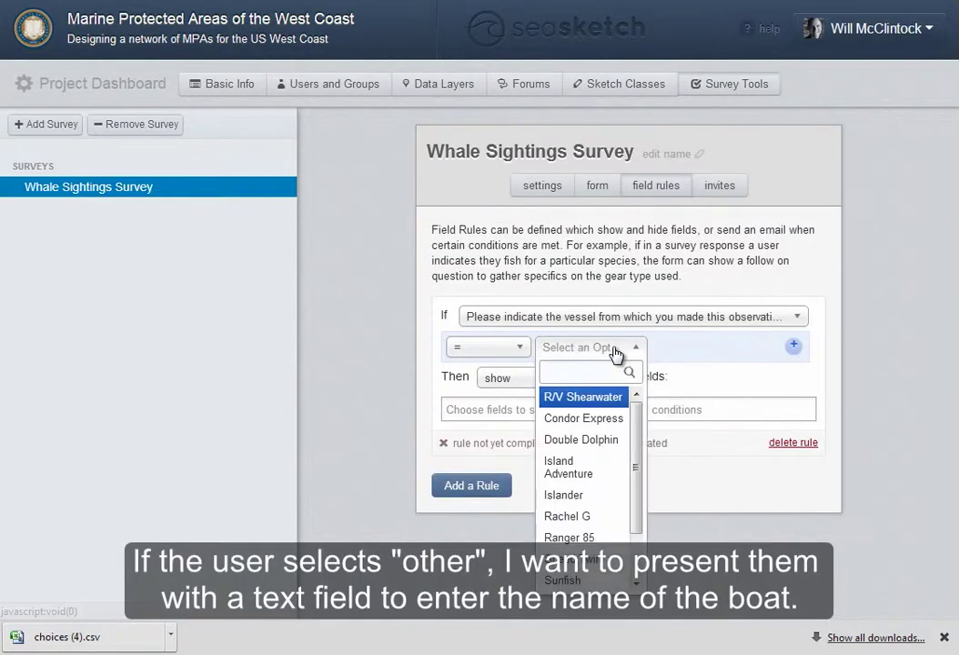
scroll(637, 534, "down", 2)
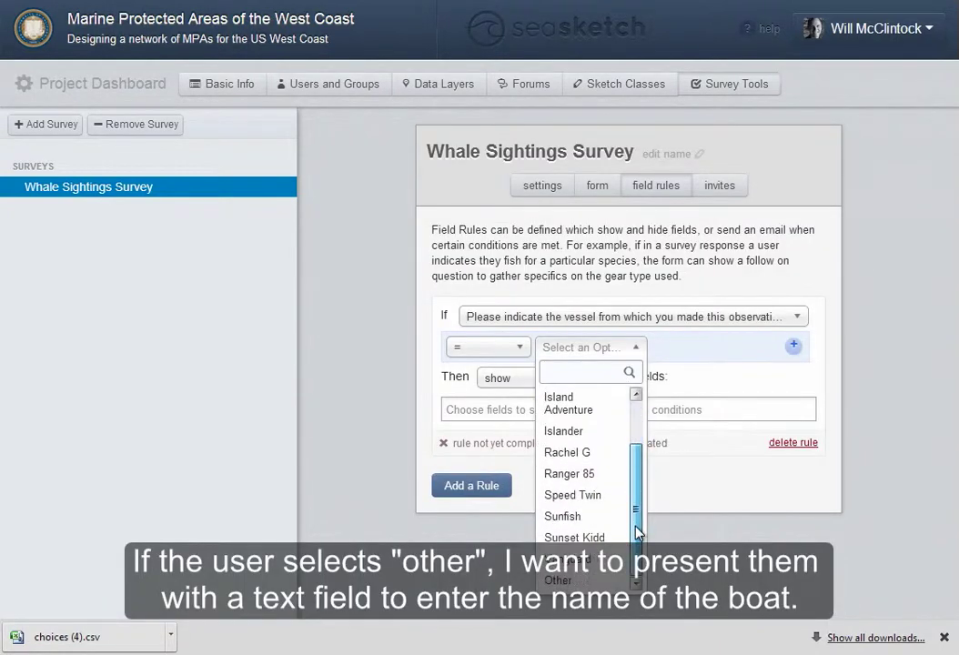
left_click(560, 579)
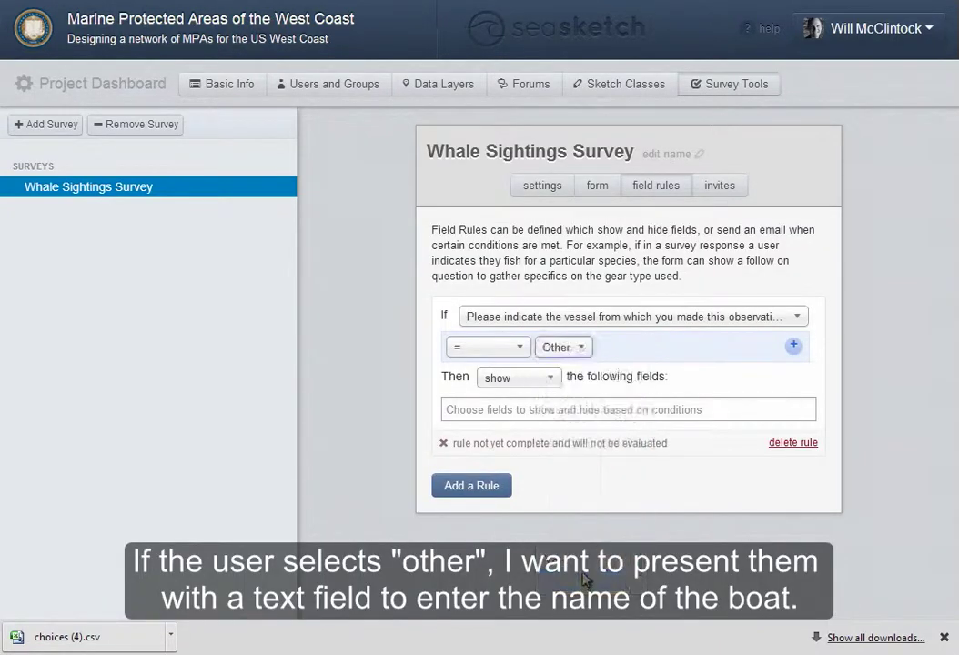
left_click(513, 410)
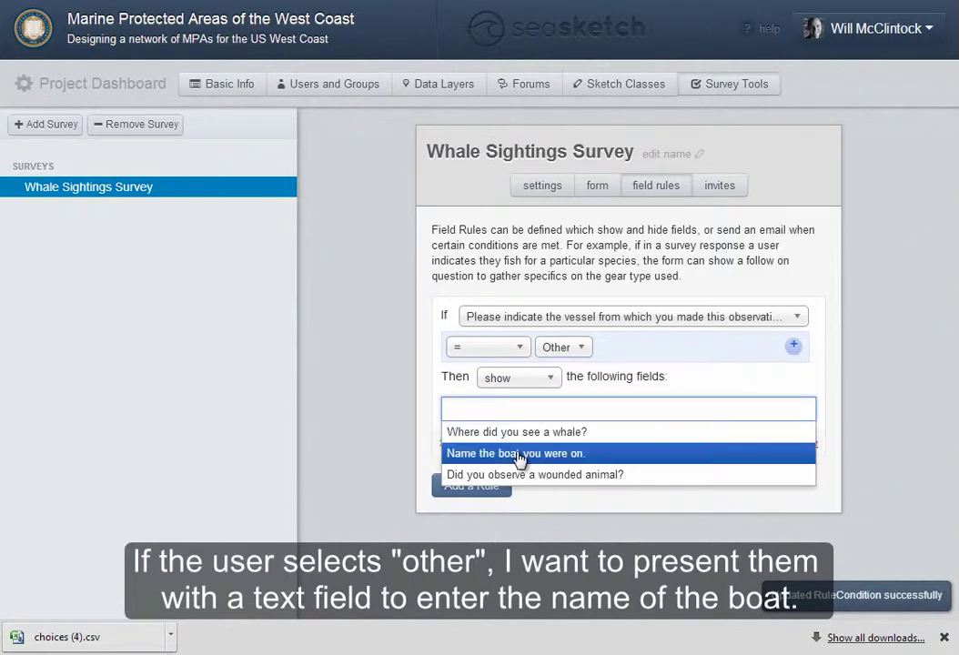
left_click(518, 453)
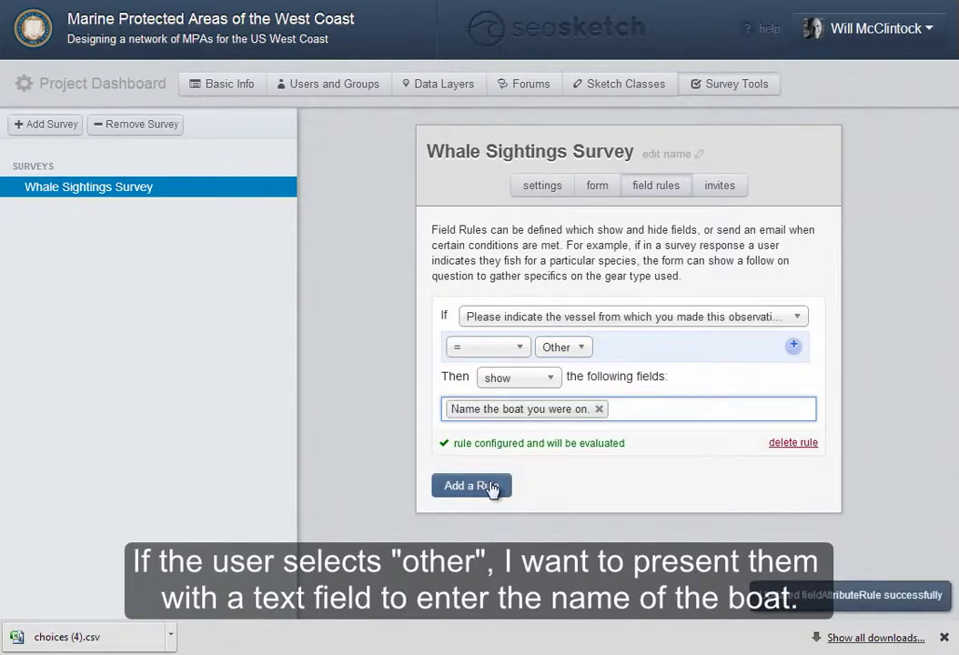
Add a rule emailing an alert address when the wounded-animal answer is Yes, then return to the map
left_click(492, 487)
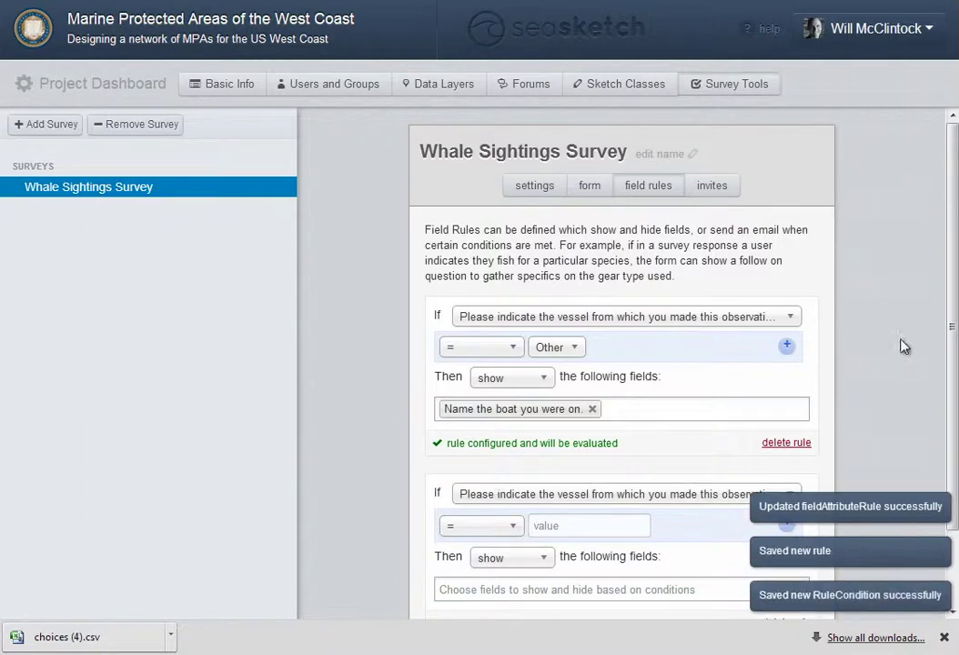
left_click_drag(951, 313, 954, 421)
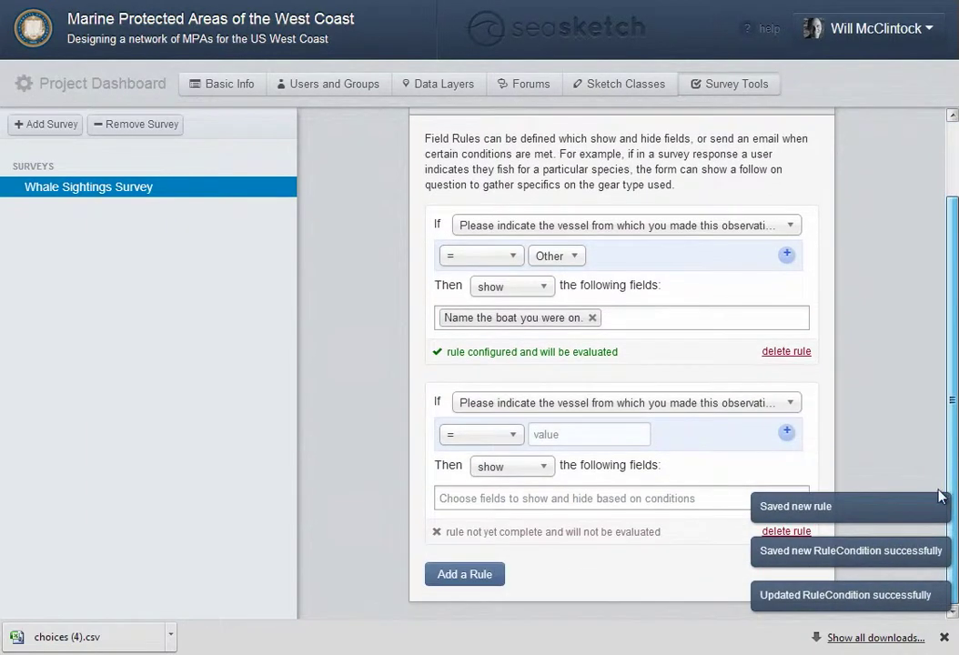
left_click(623, 402)
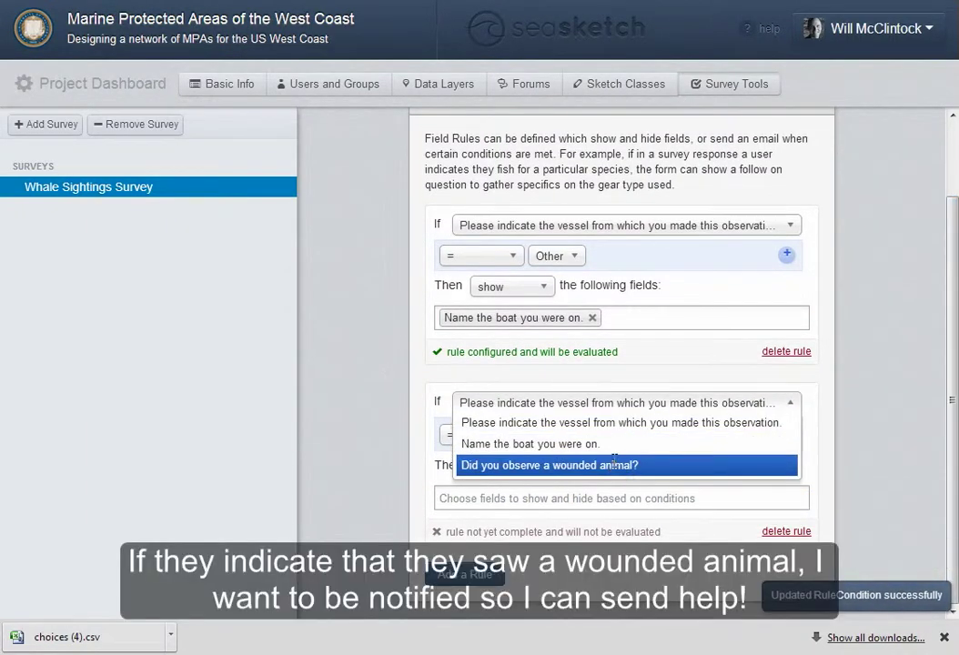
left_click(619, 466)
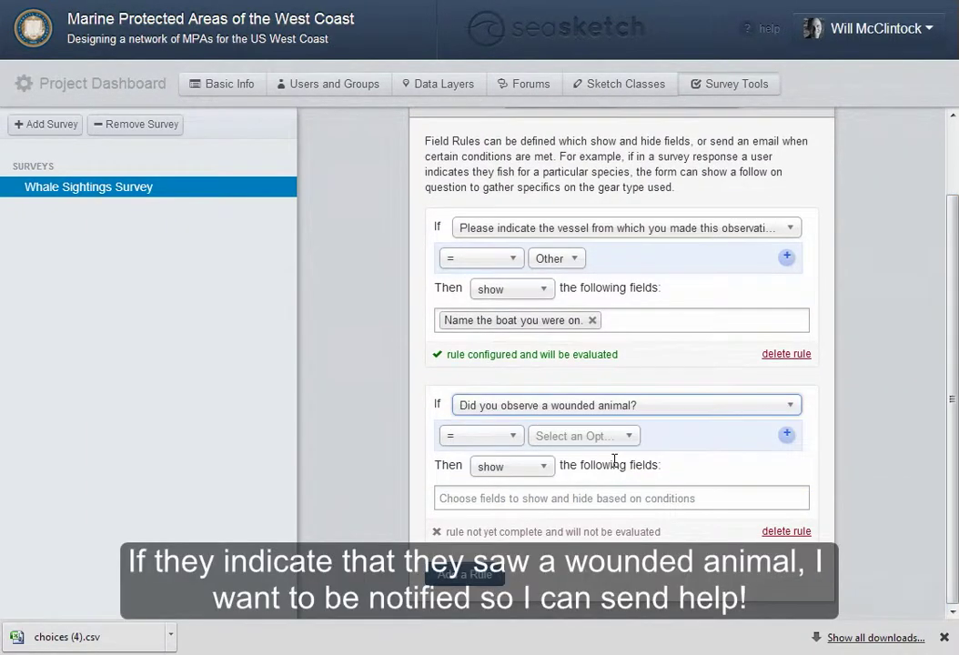
left_click(554, 438)
left_click(569, 460)
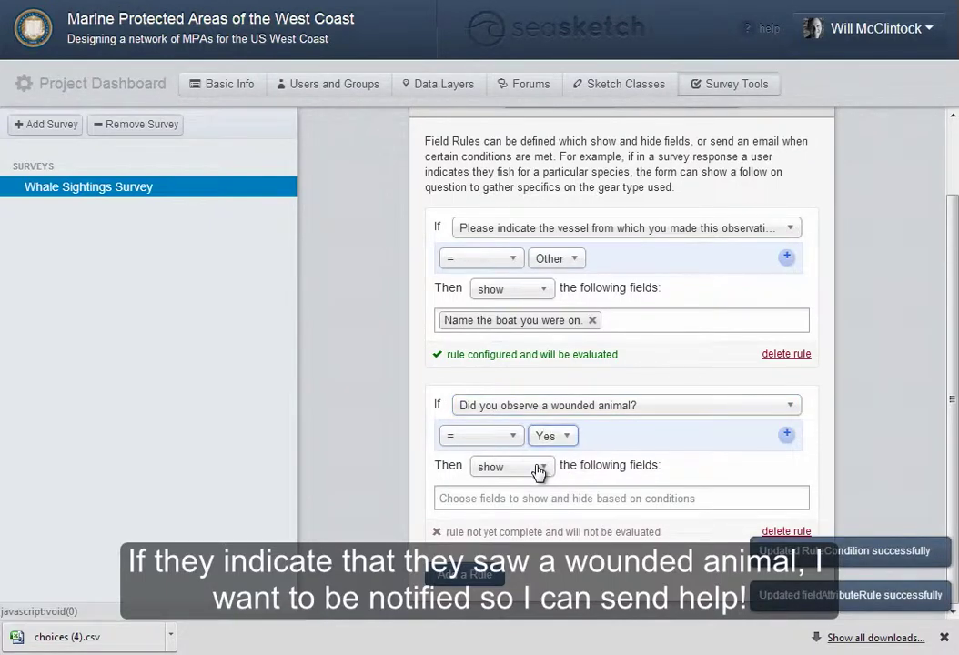
left_click(539, 469)
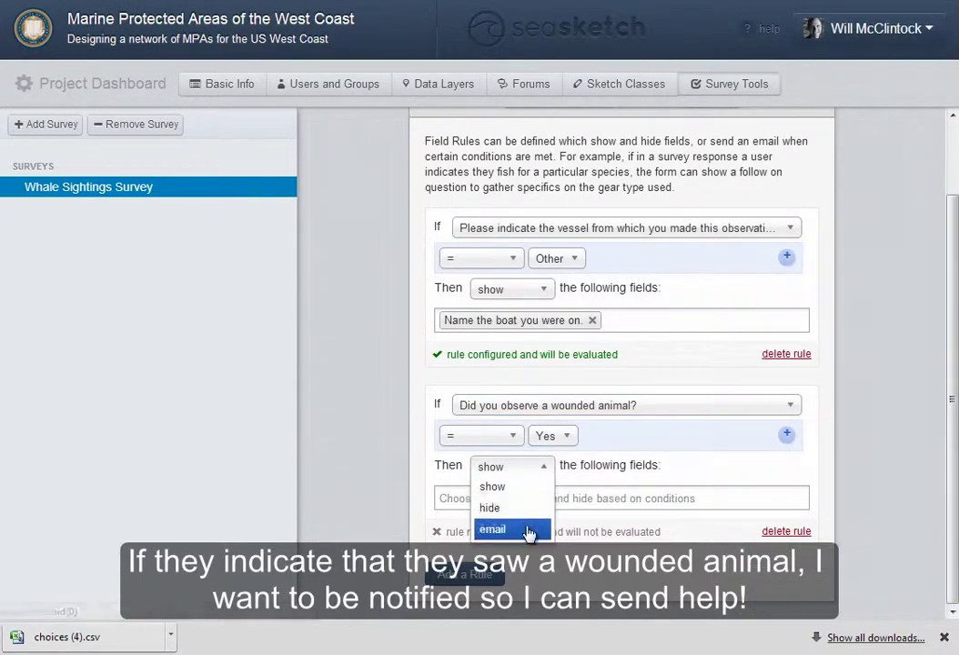
left_click(531, 529)
left_click(611, 491)
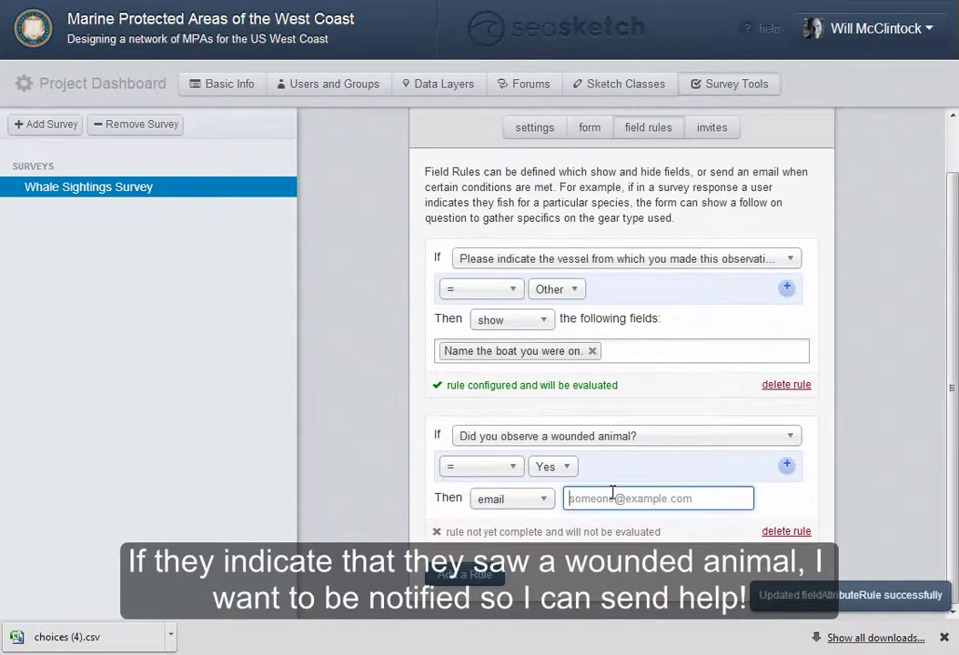
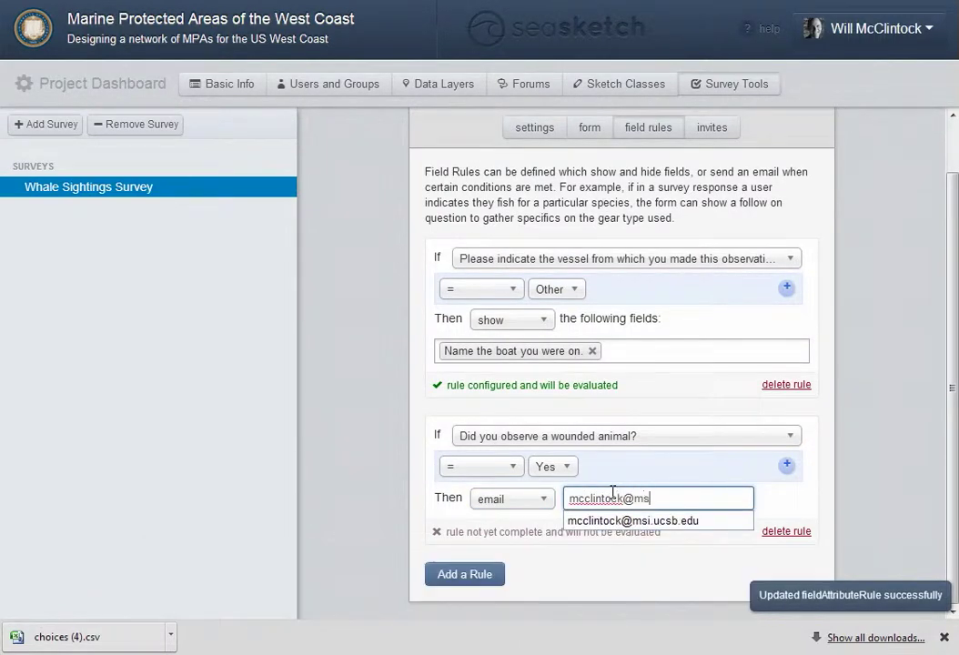
left_click(788, 503)
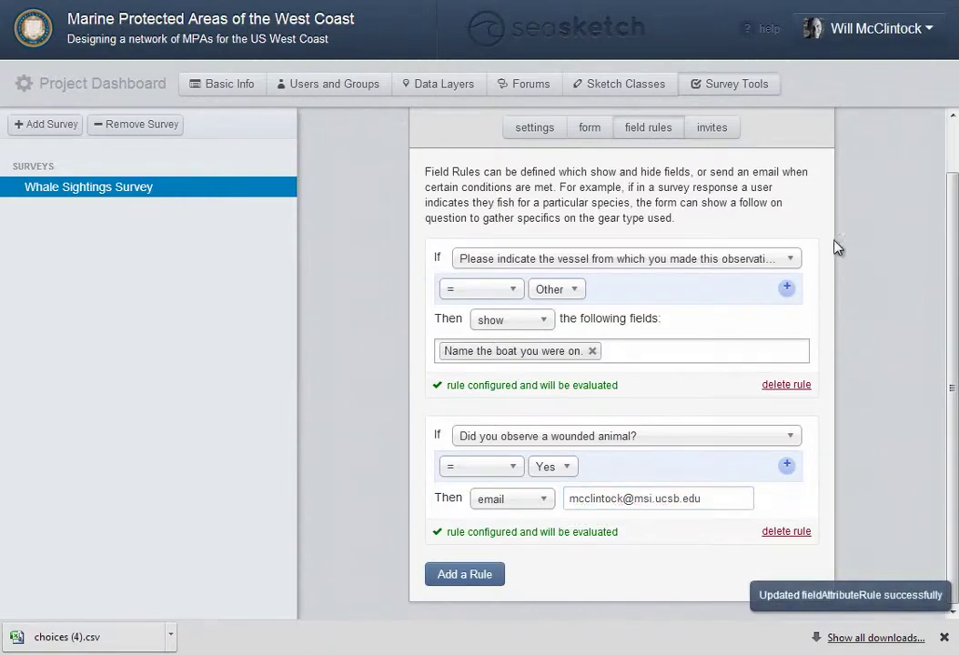
left_click(717, 134)
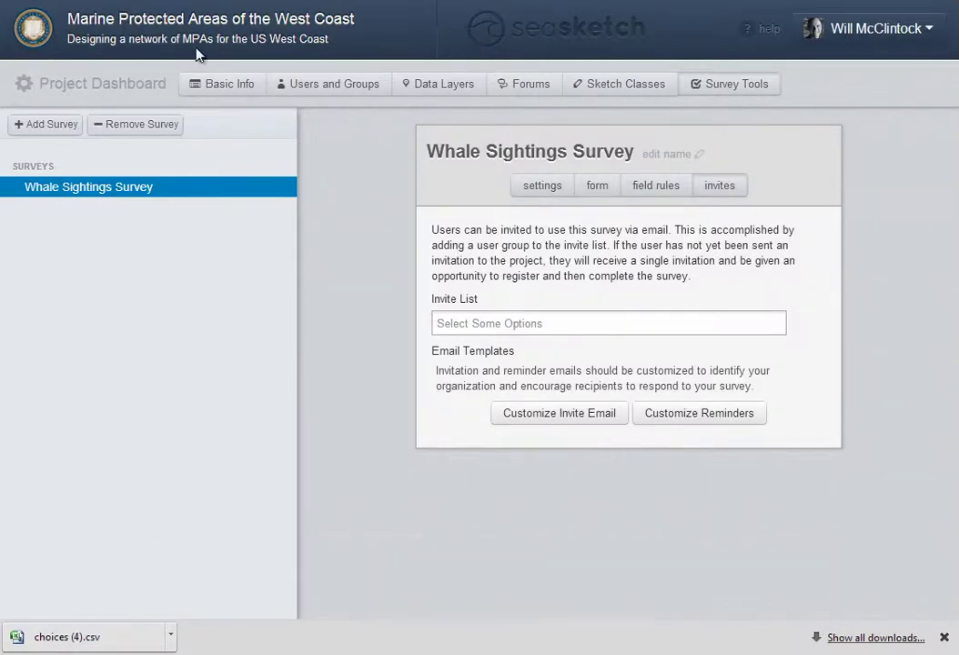
left_click(157, 23)
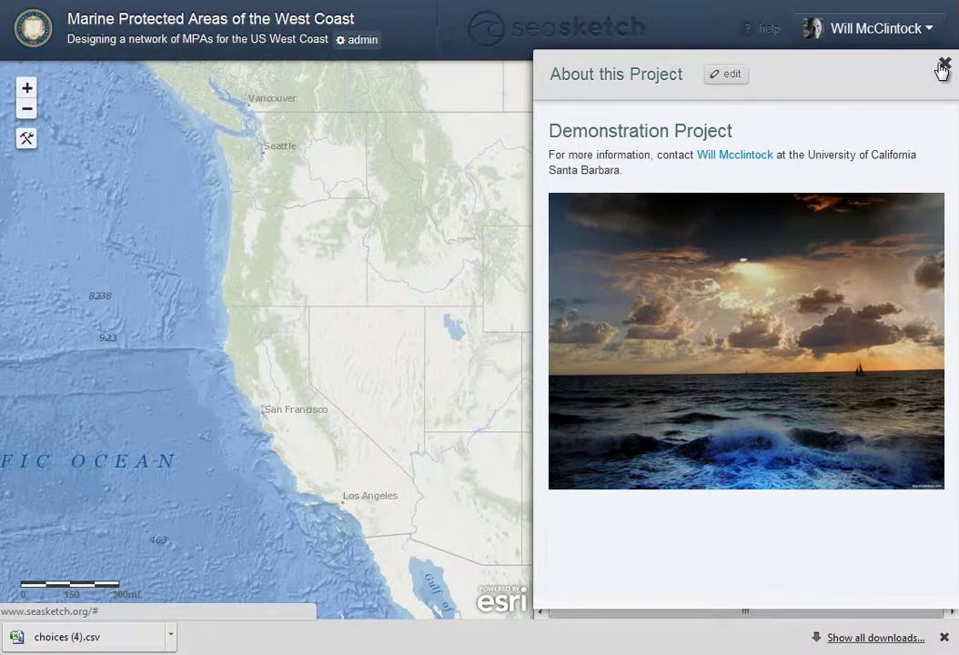
Open the Whale Sightings Survey from the project's forums and surveys and start it
left_click(944, 66)
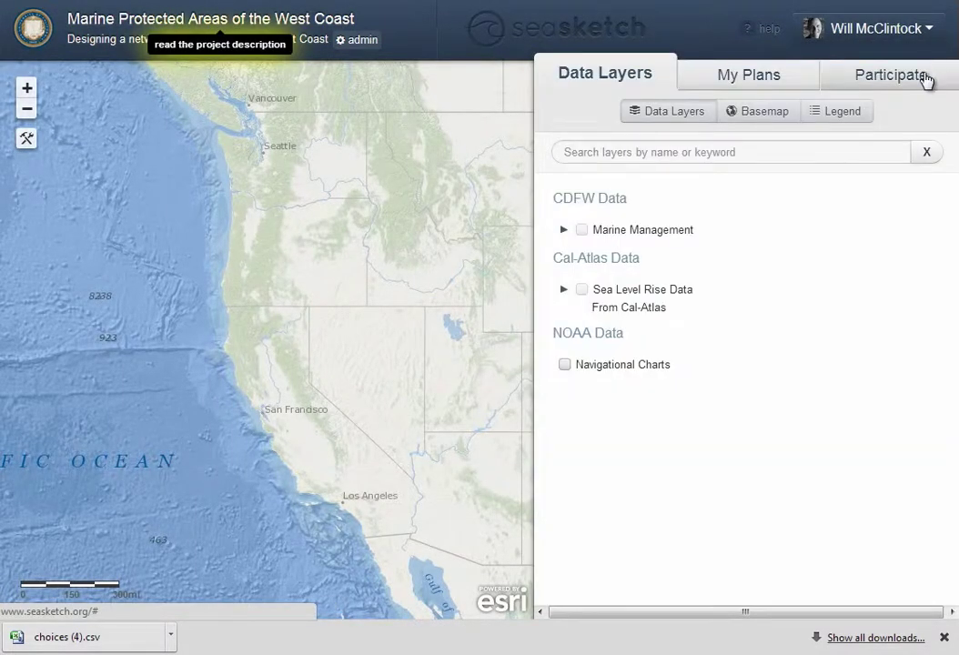
left_click(926, 80)
mouse_move(737, 515)
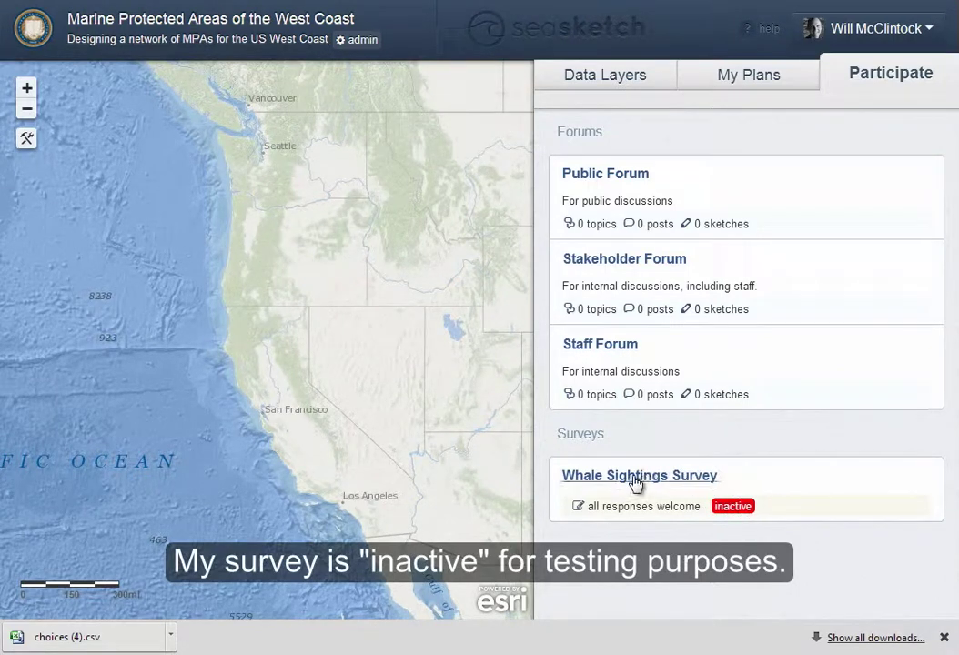
left_click(636, 480)
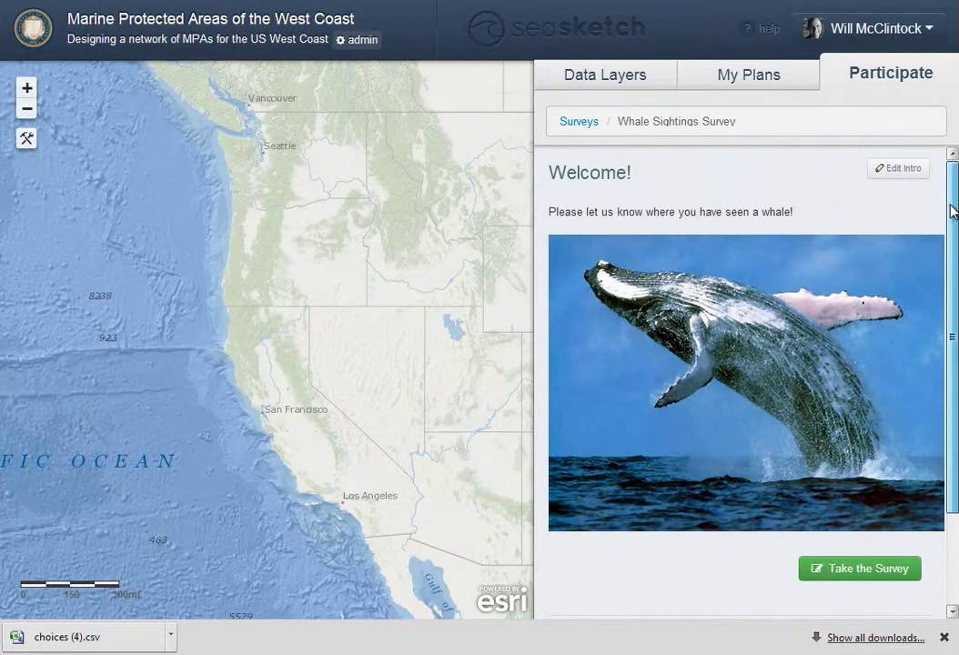
scroll(914, 328, "down", 3)
left_click(871, 450)
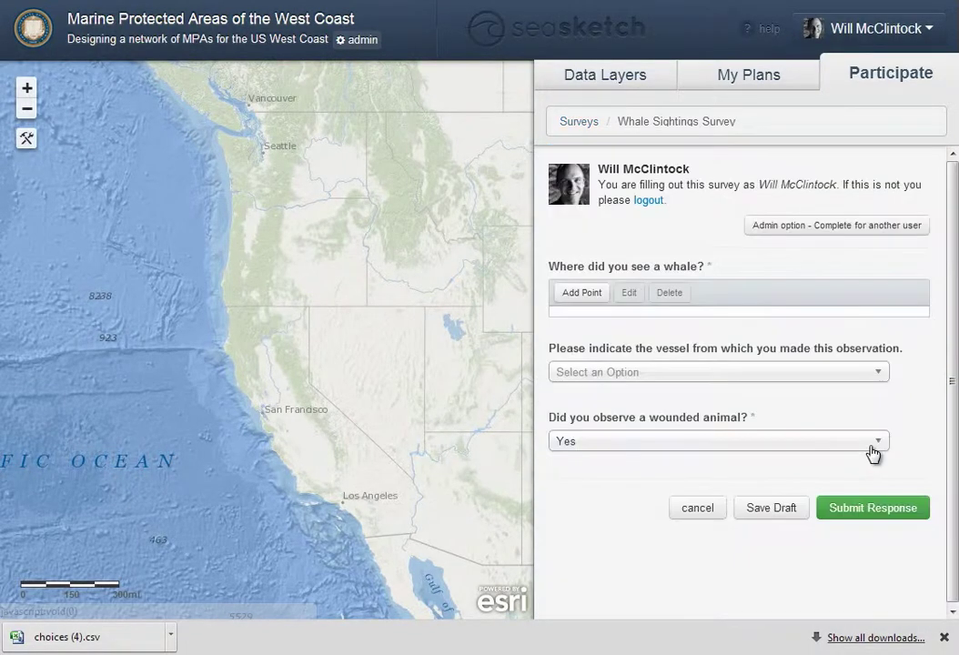
Place an offshore sighting point with species Minke and a count of 2
left_click(596, 293)
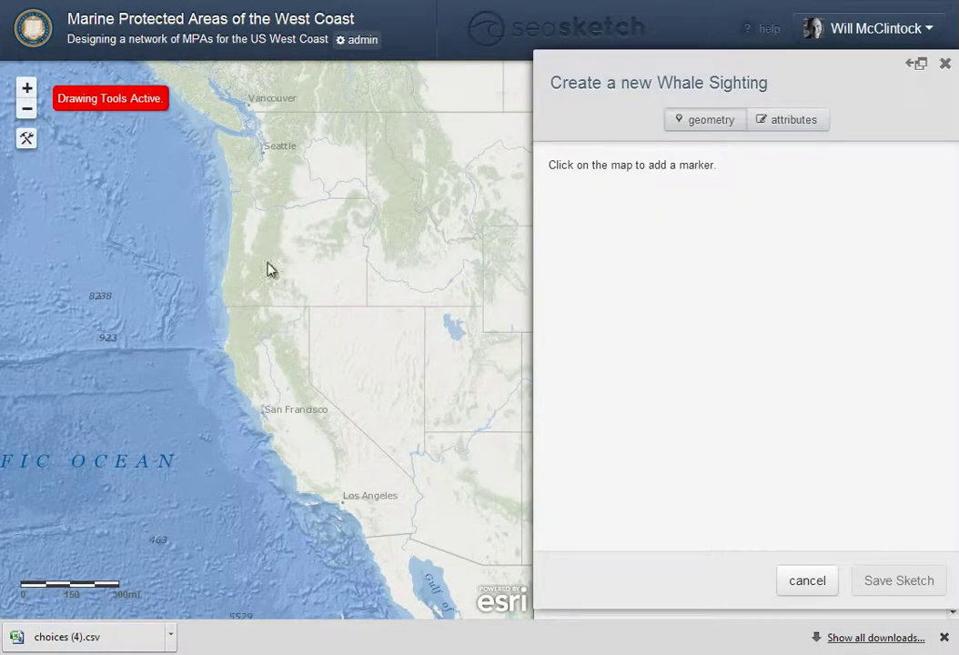
left_click(147, 236)
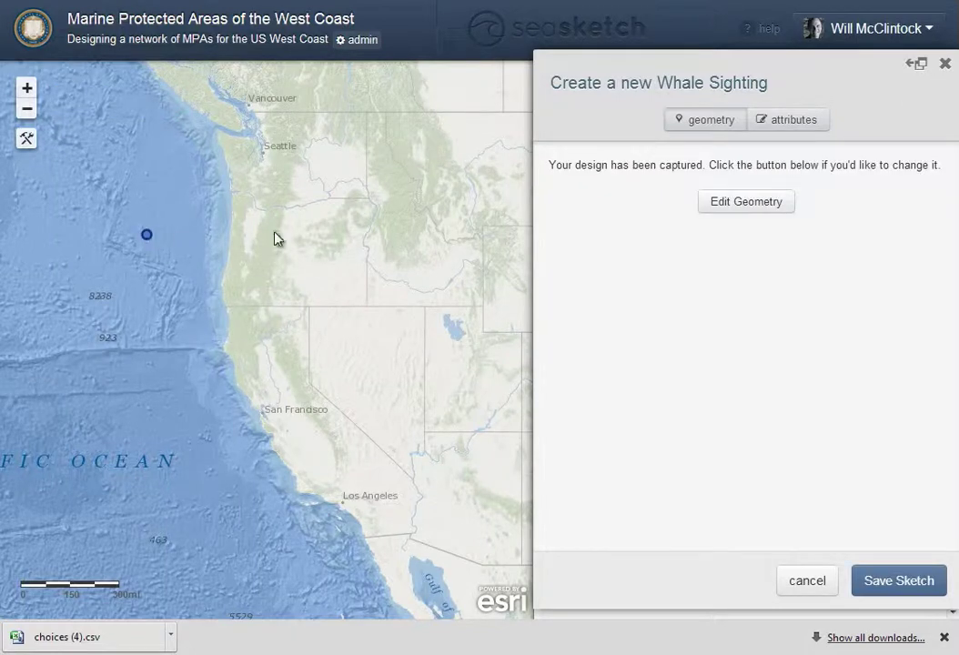
left_click(805, 123)
left_click(662, 203)
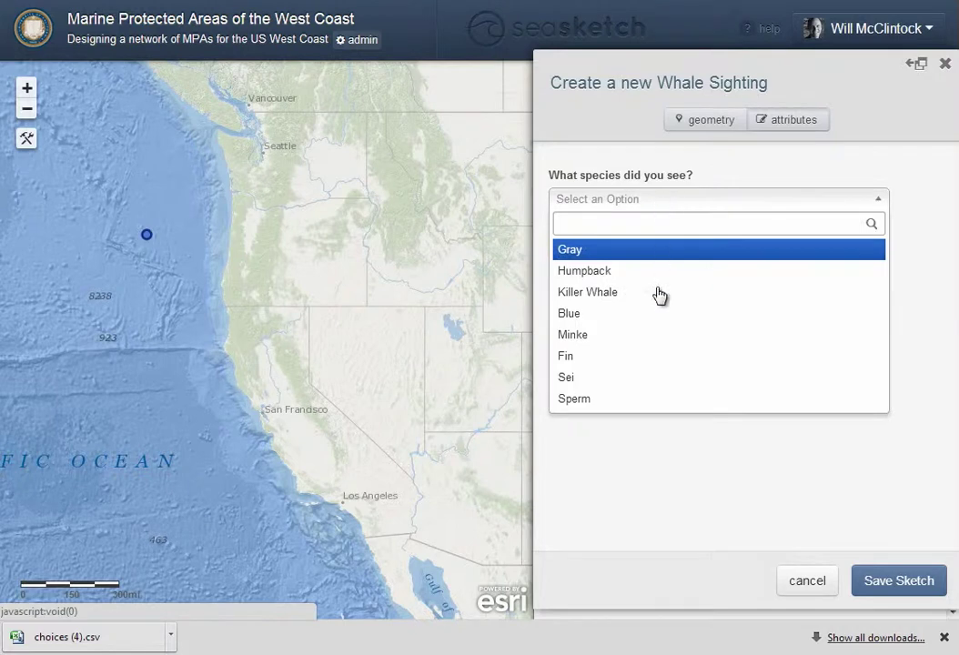
left_click(655, 333)
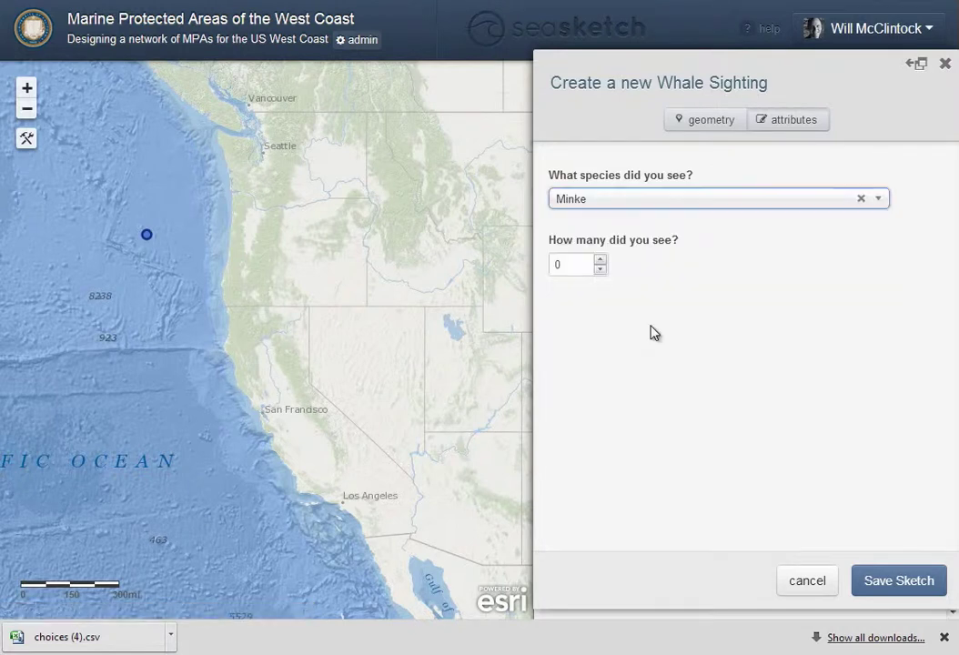
left_click(601, 261)
left_click(601, 261)
left_click(896, 582)
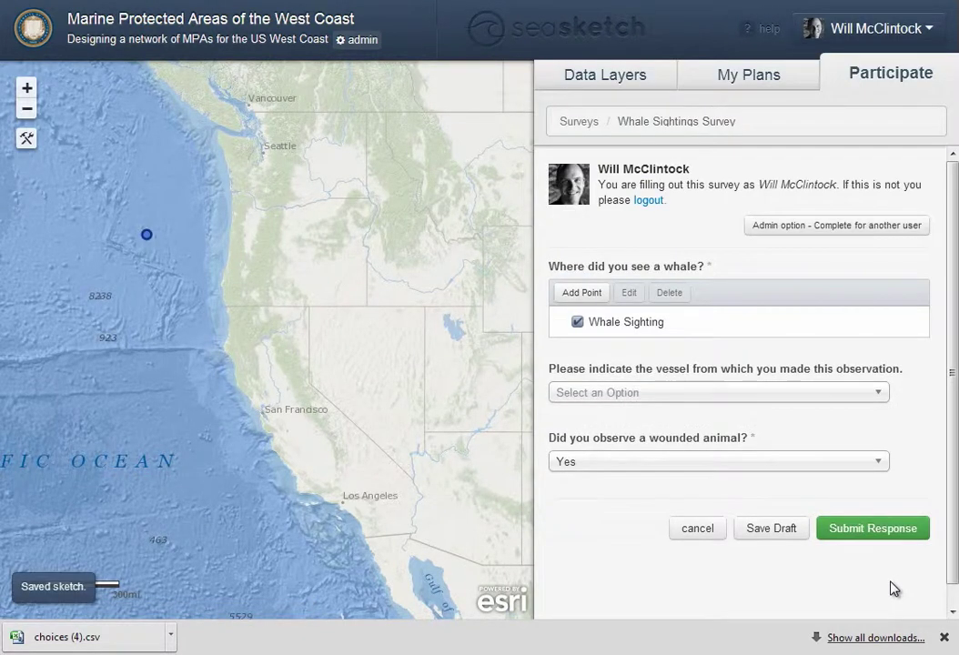
Answer vessel Other, enter a boat name, mark wounded animal Yes, and submit the response
left_click(696, 393)
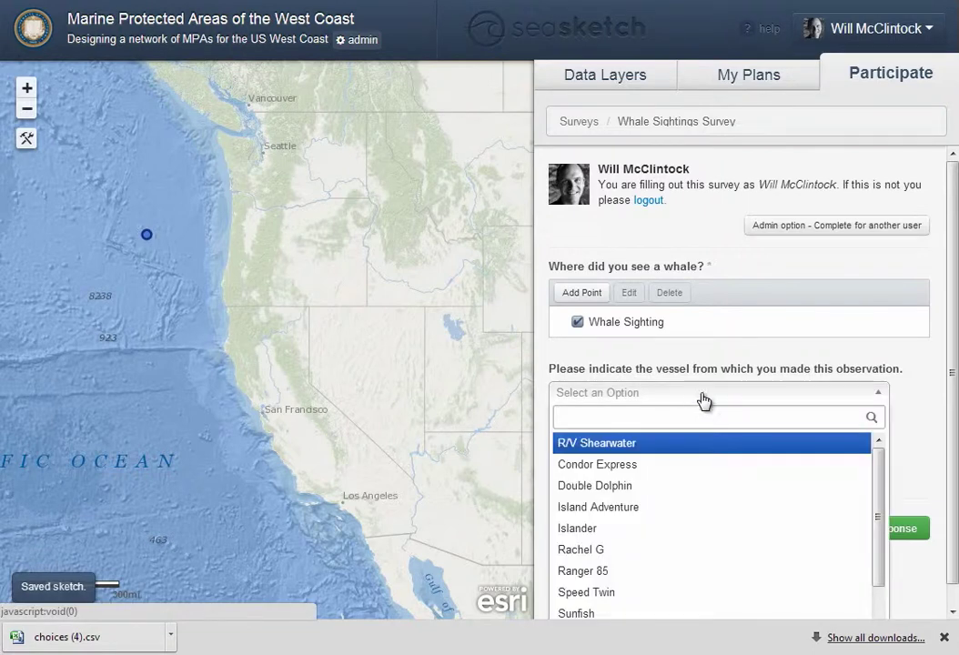
left_click_drag(883, 489, 891, 589)
scroll(949, 552, "down", 1)
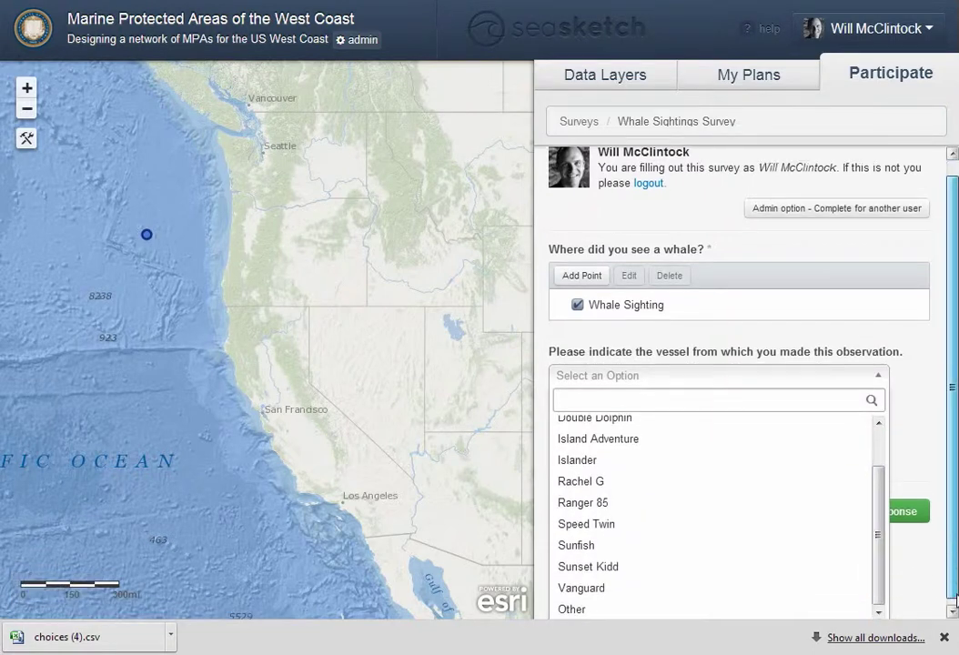
left_click(727, 608)
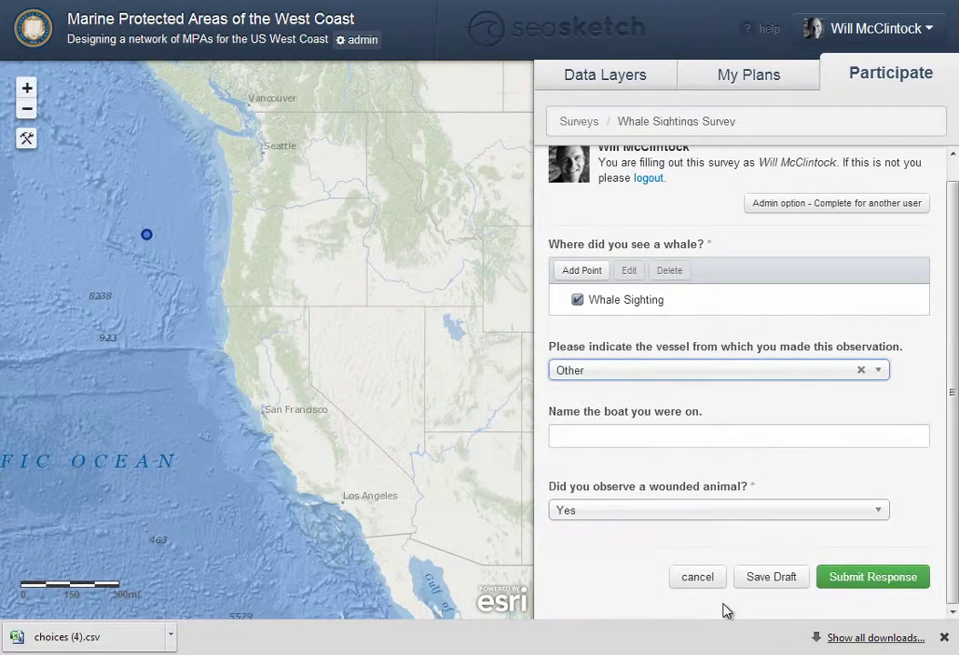
left_click(653, 439)
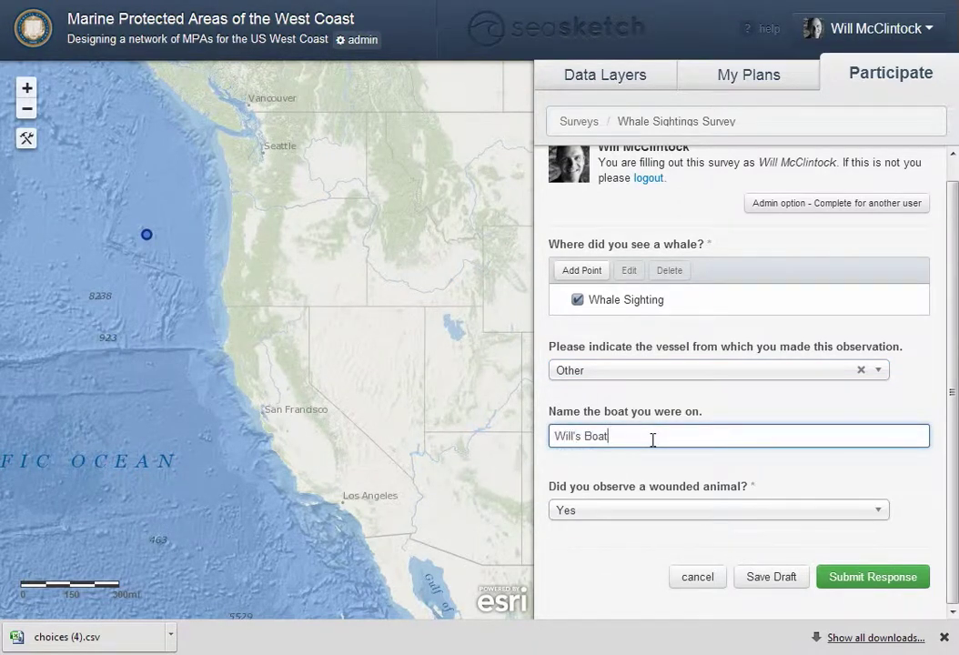
left_click(626, 513)
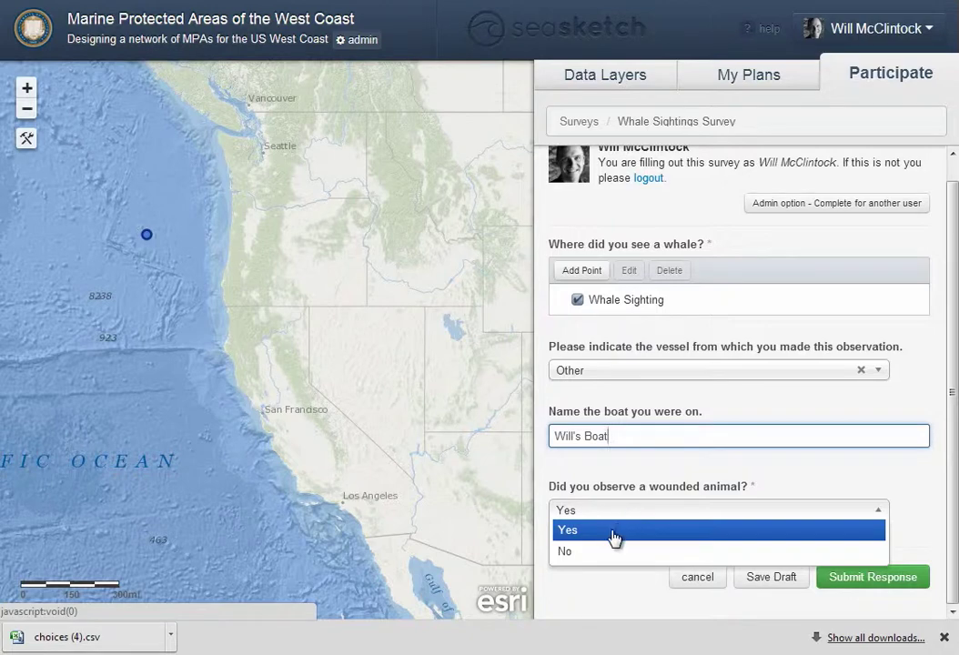
left_click(615, 533)
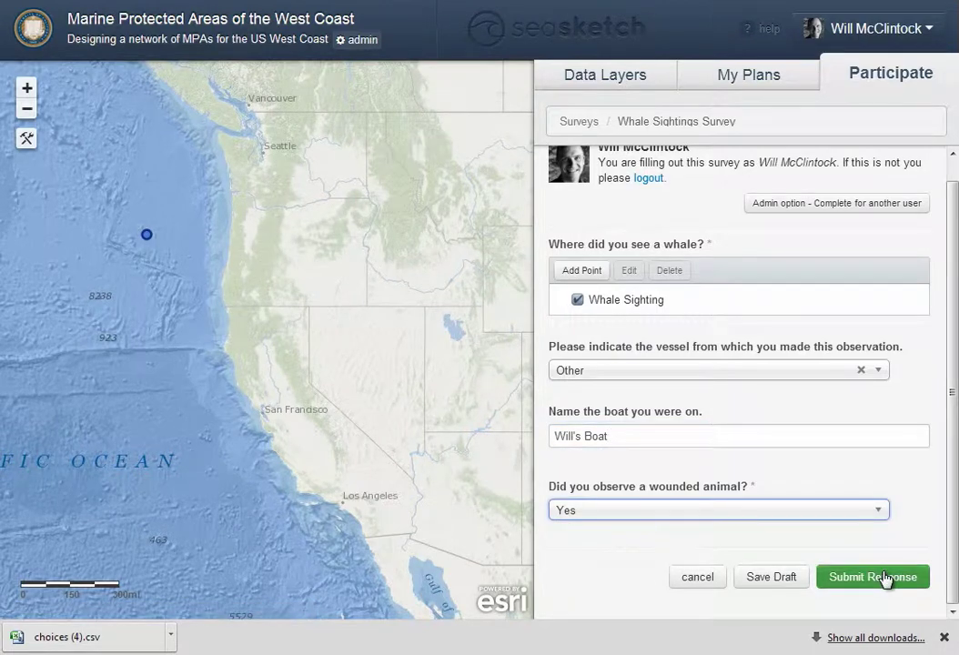
left_click(884, 577)
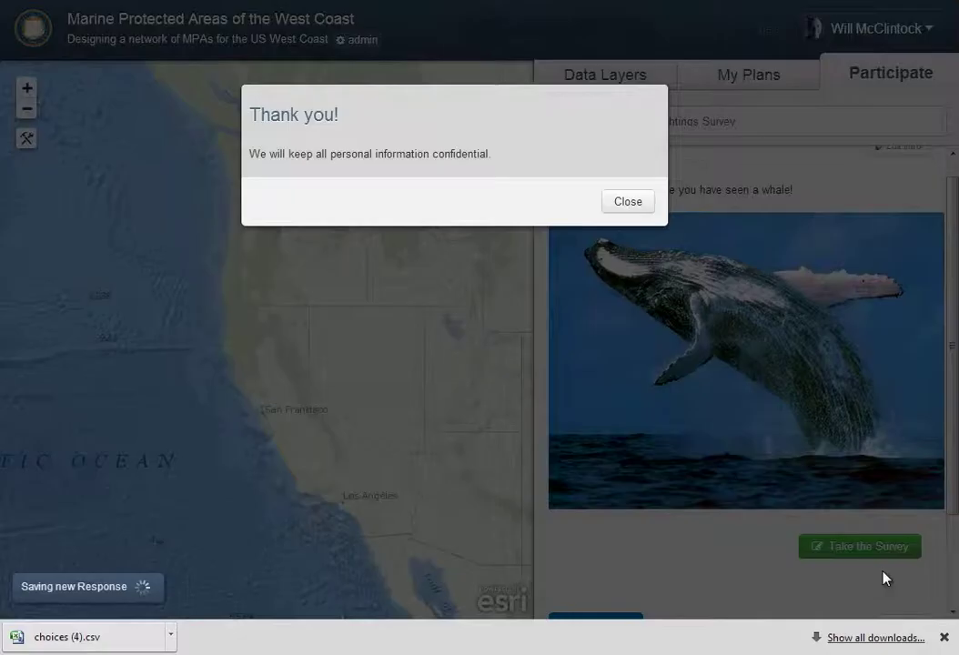
Dismiss the thank-you message and highlight the 'Wounded animal observed. Respond immediately.' line in the alert email
left_click(628, 204)
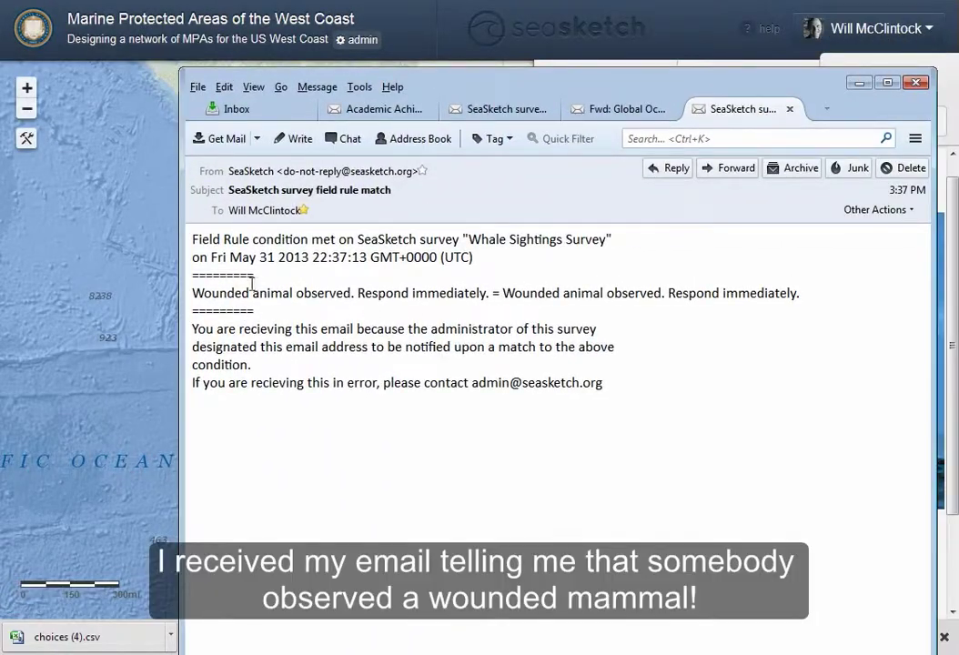
left_click_drag(193, 296, 491, 290)
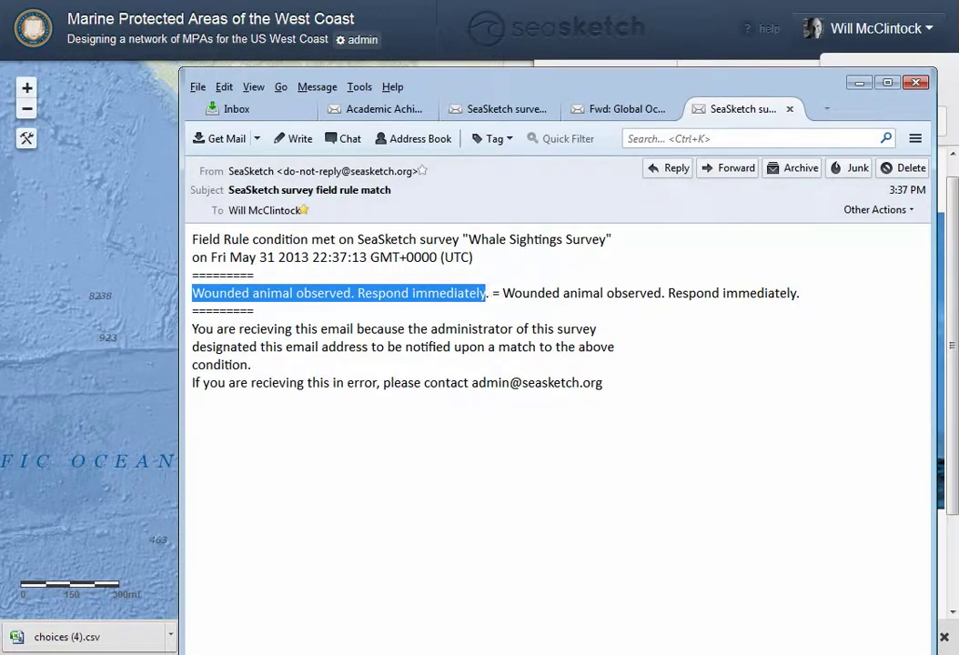
Show survey responses on the map and view the sighting marker's recorded attributes
left_click(859, 83)
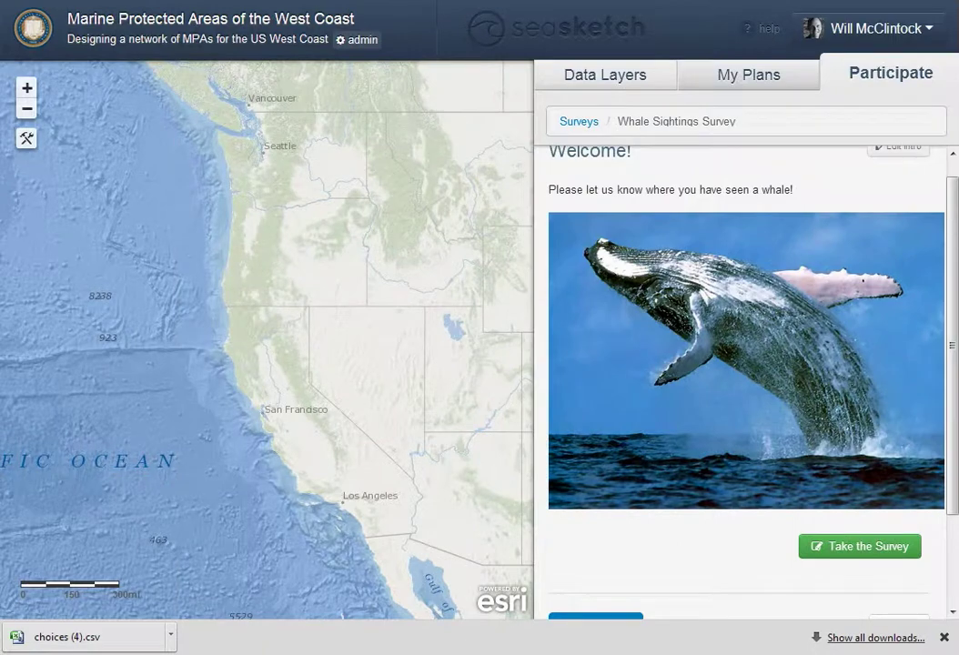
scroll(728, 510, "down", 3)
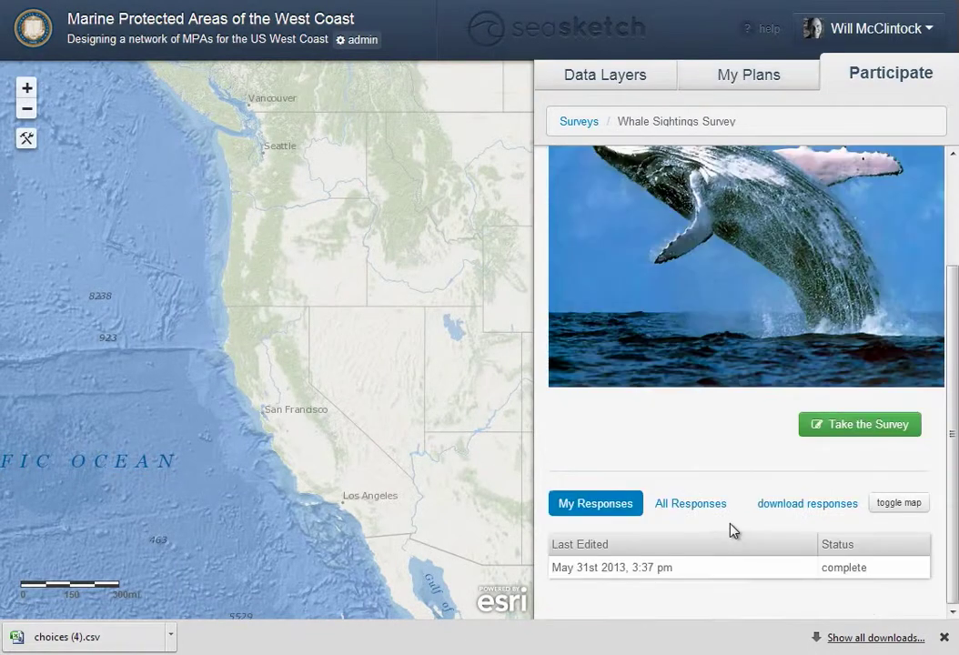
left_click(901, 504)
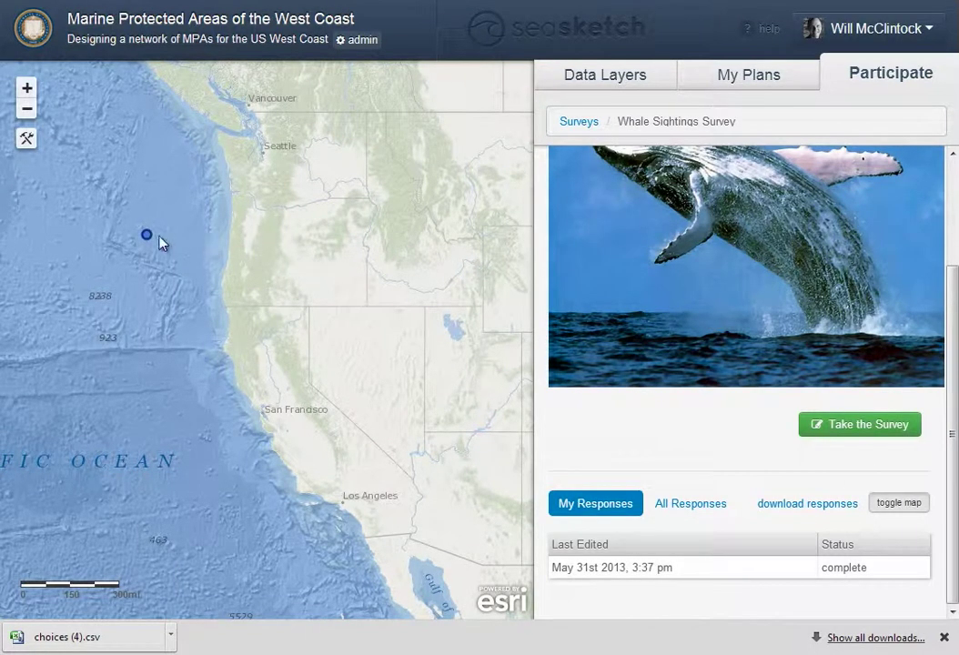
left_click(146, 235)
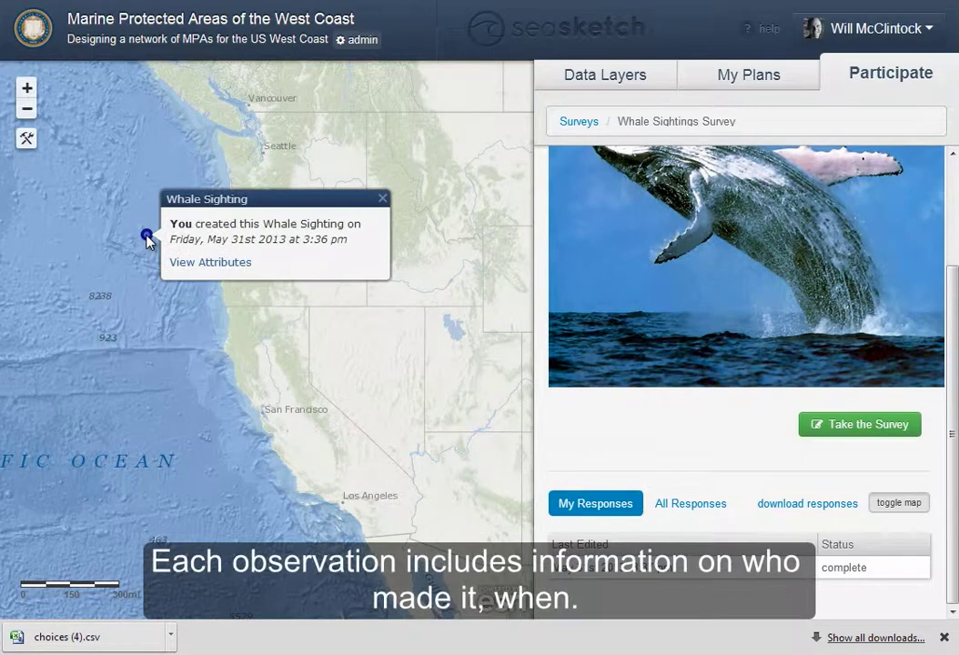
left_click(213, 264)
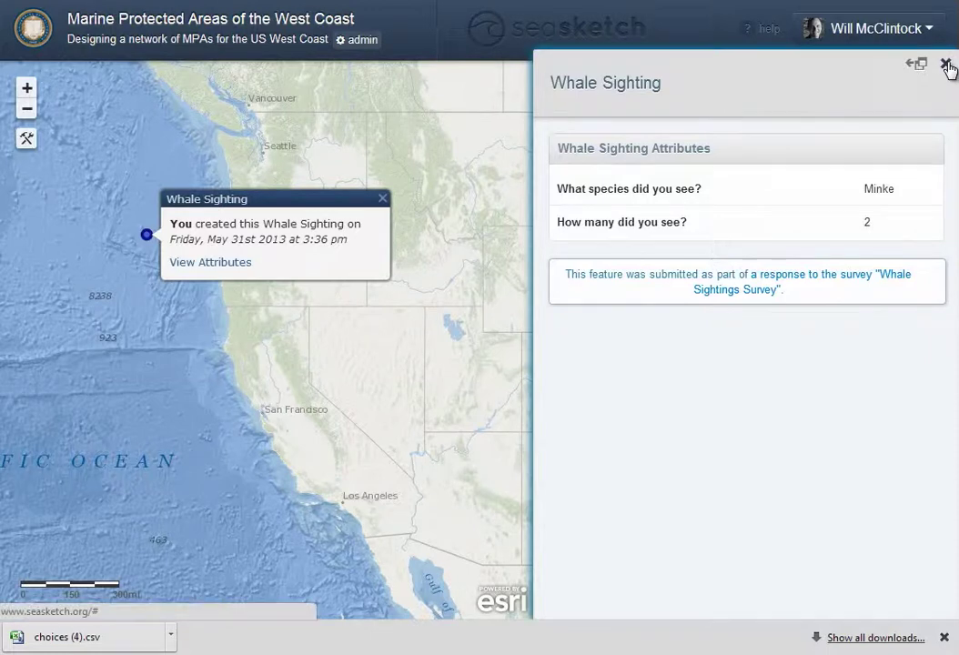
left_click(946, 66)
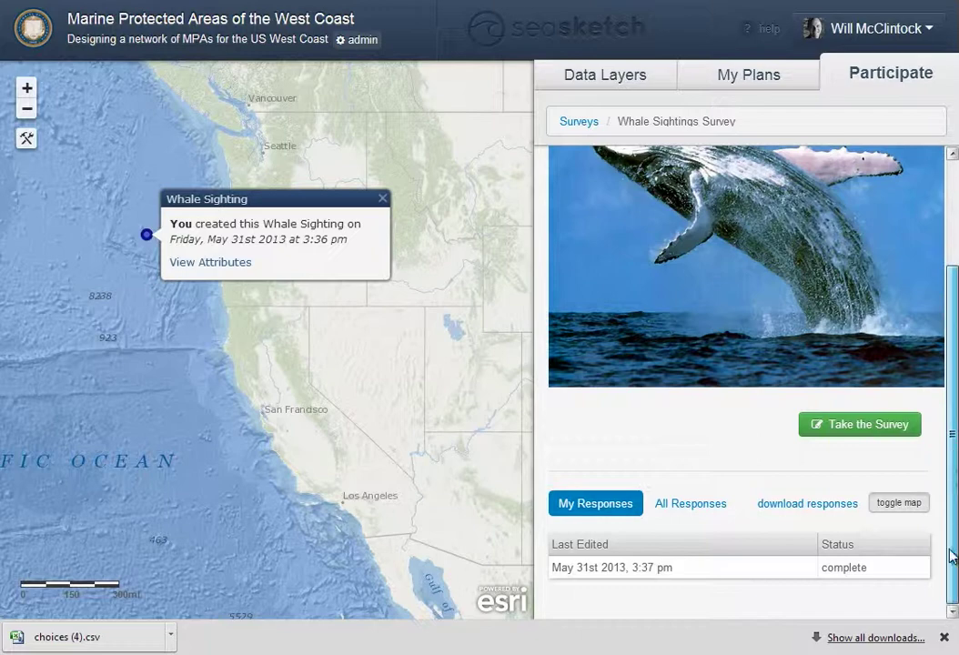
Review the completed survey response's details, then close the response and map popup
left_click(635, 568)
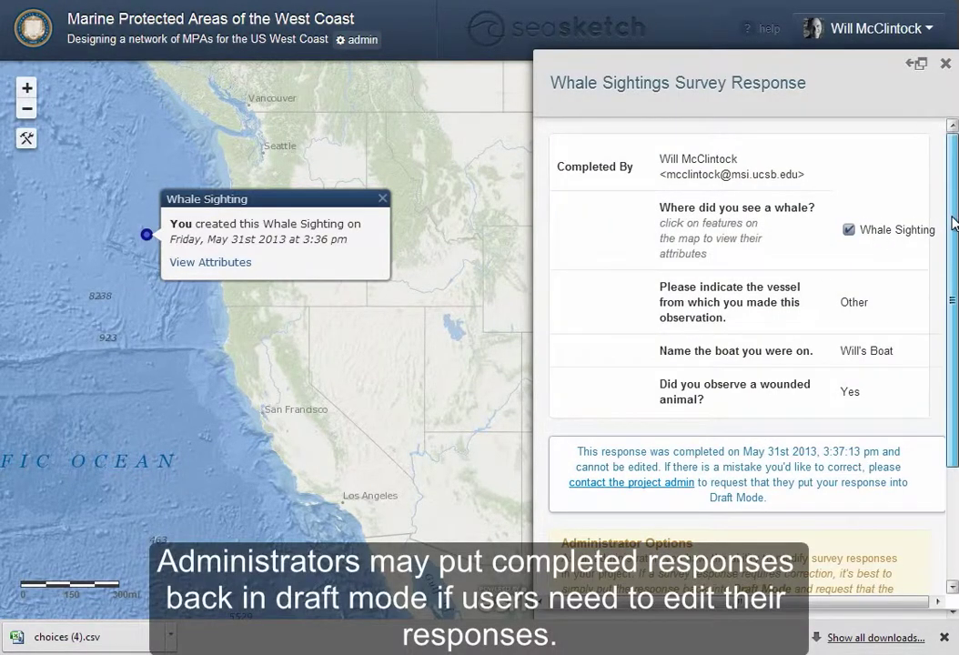
left_click_drag(955, 223, 955, 337)
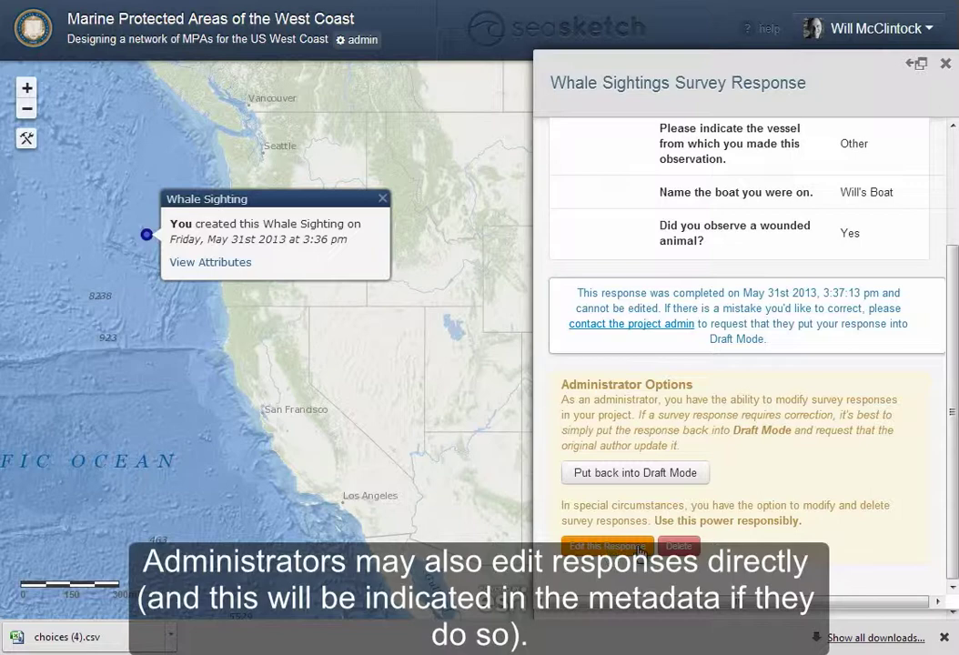
left_click(945, 65)
left_click(384, 198)
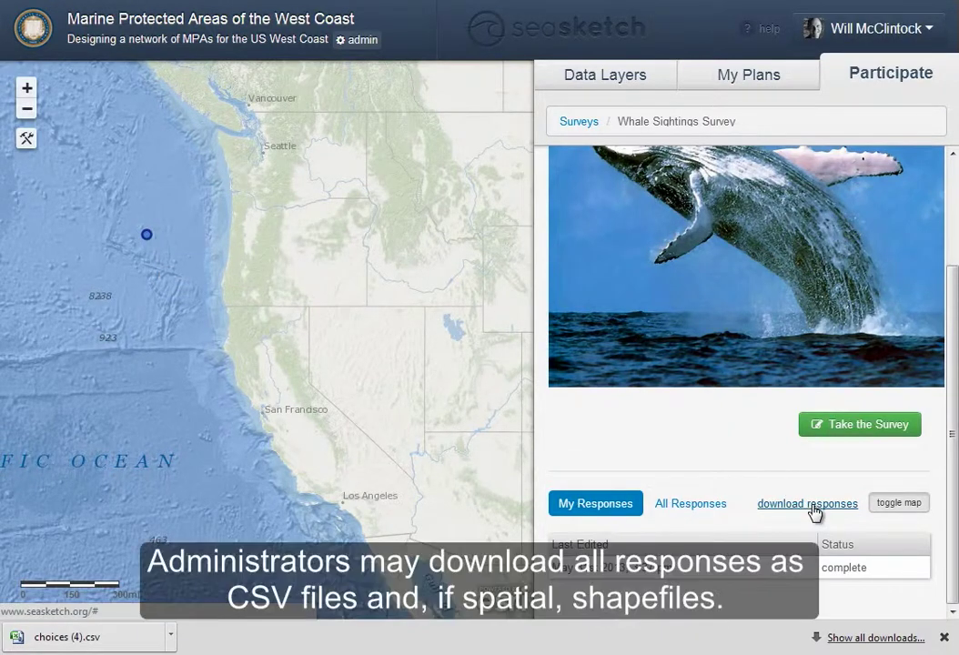
Export the survey's spatial responses as a shapefile .ZIP and close the export dialog
left_click(812, 507)
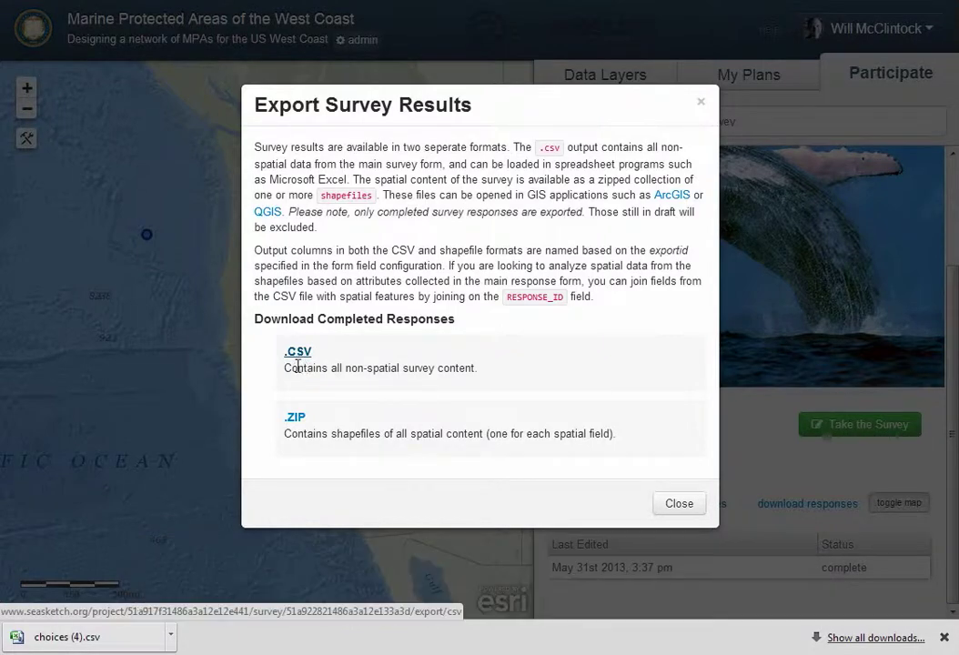
left_click(306, 421)
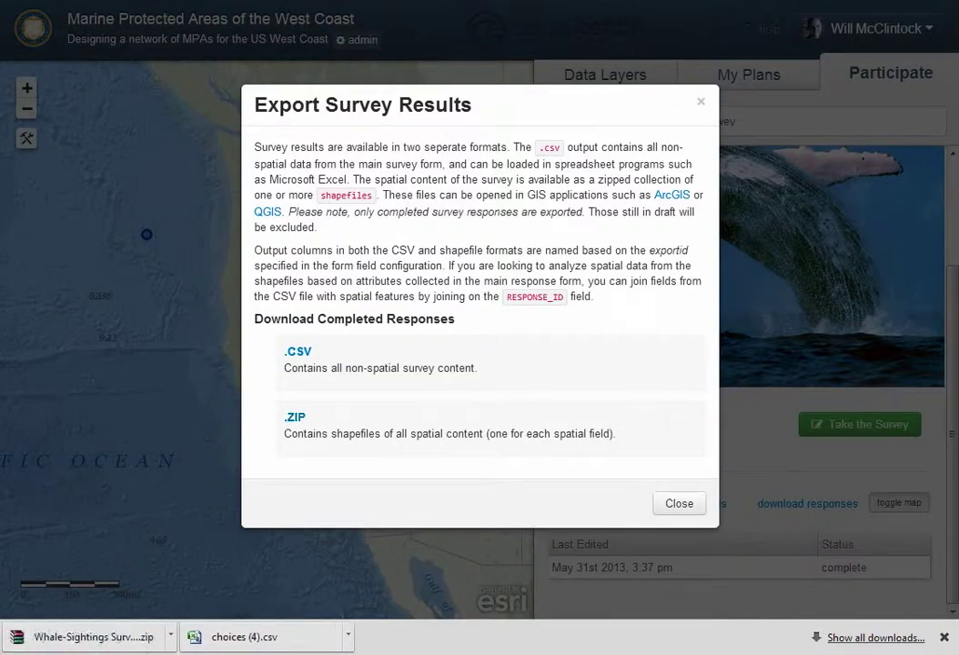
left_click(693, 506)
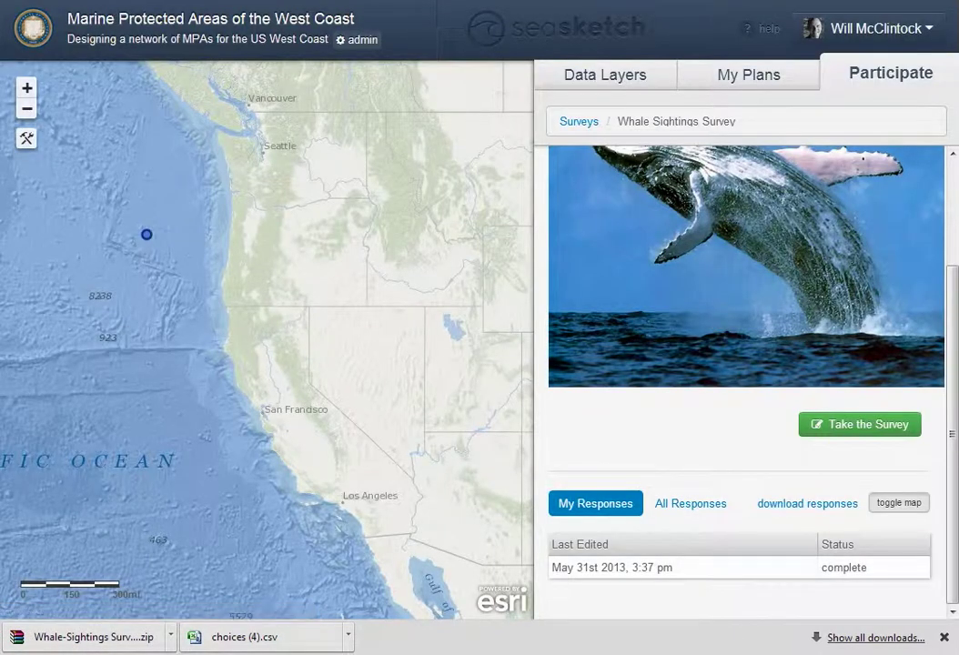
left_click(951, 160)
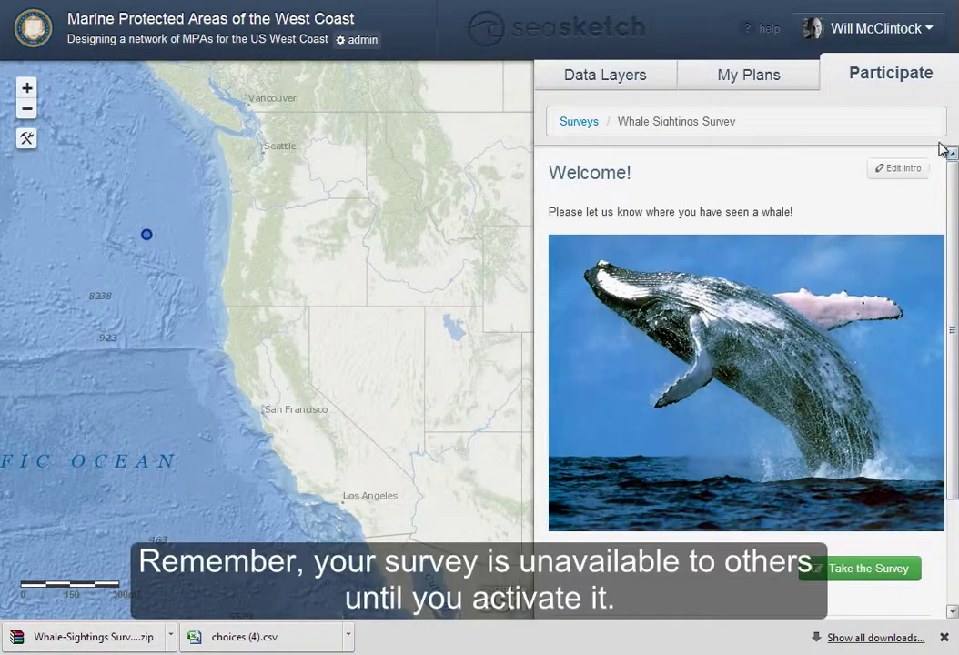
Set the Whale Sightings Survey to Active in the admin Survey Tools
left_click(579, 123)
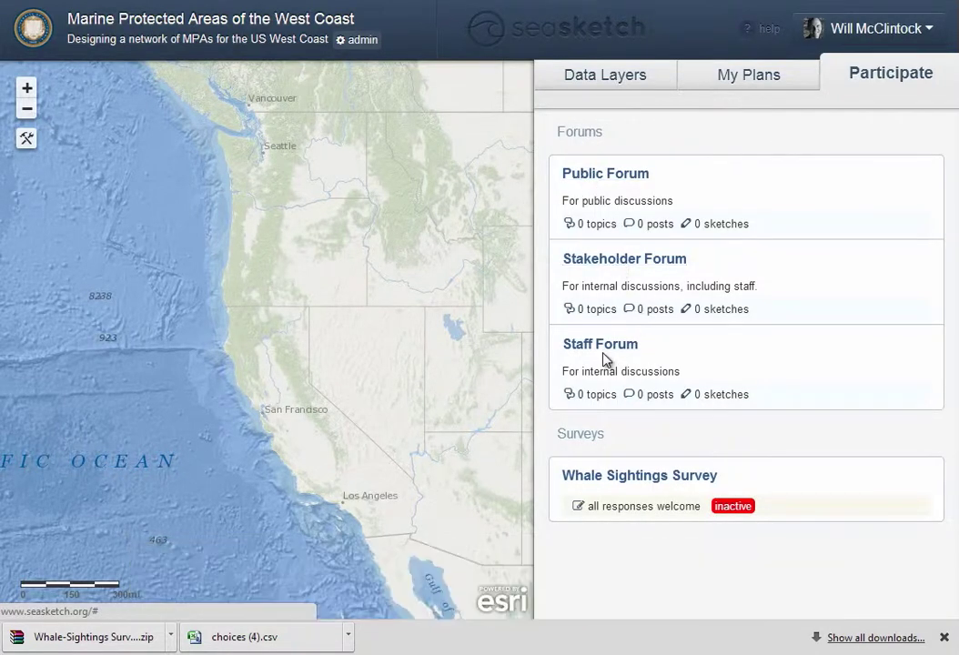
left_click(366, 41)
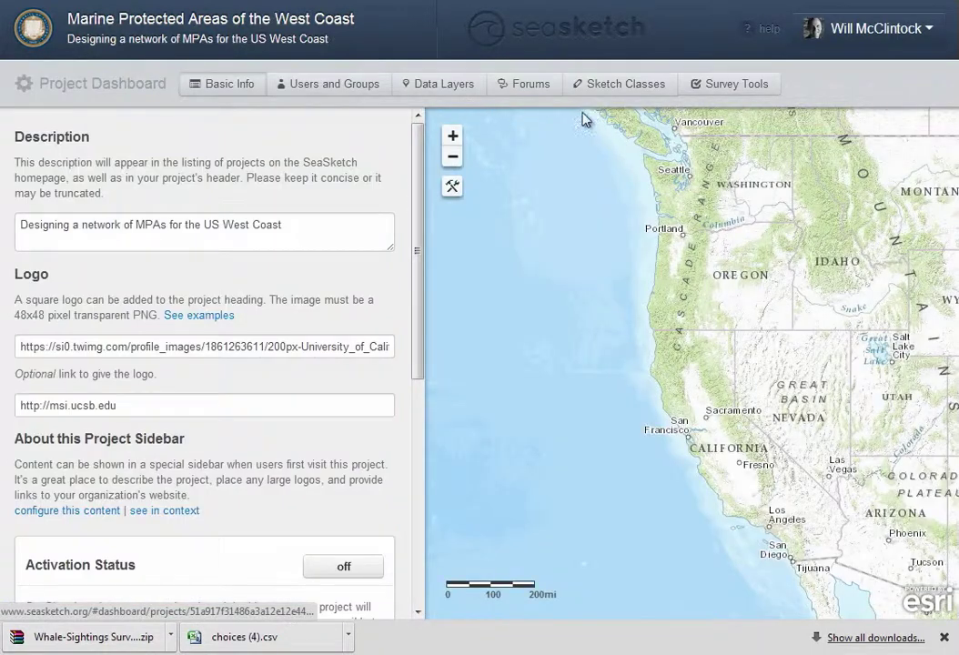
left_click(746, 93)
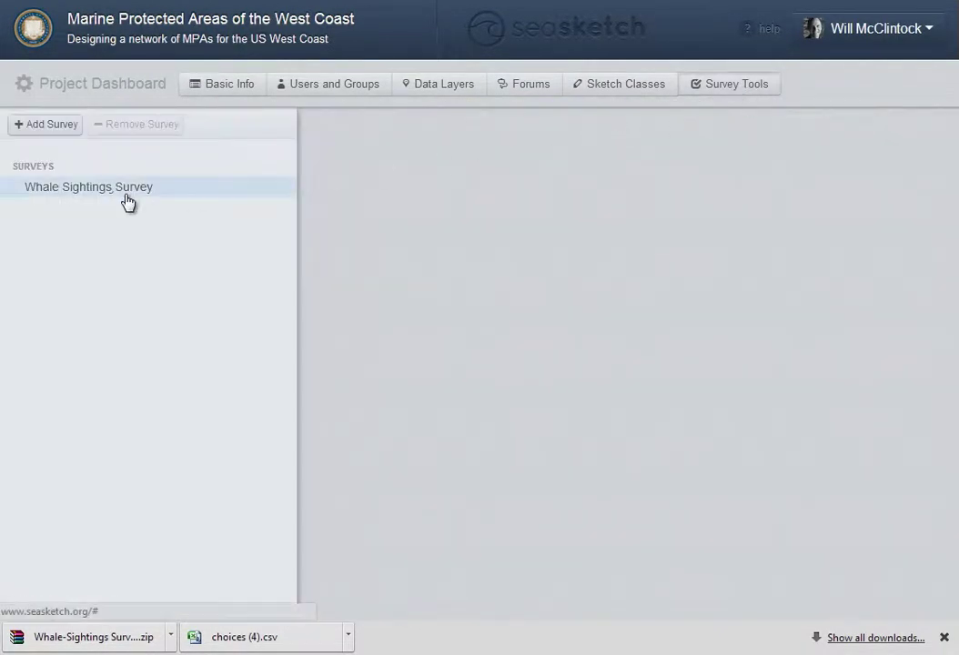
left_click(128, 195)
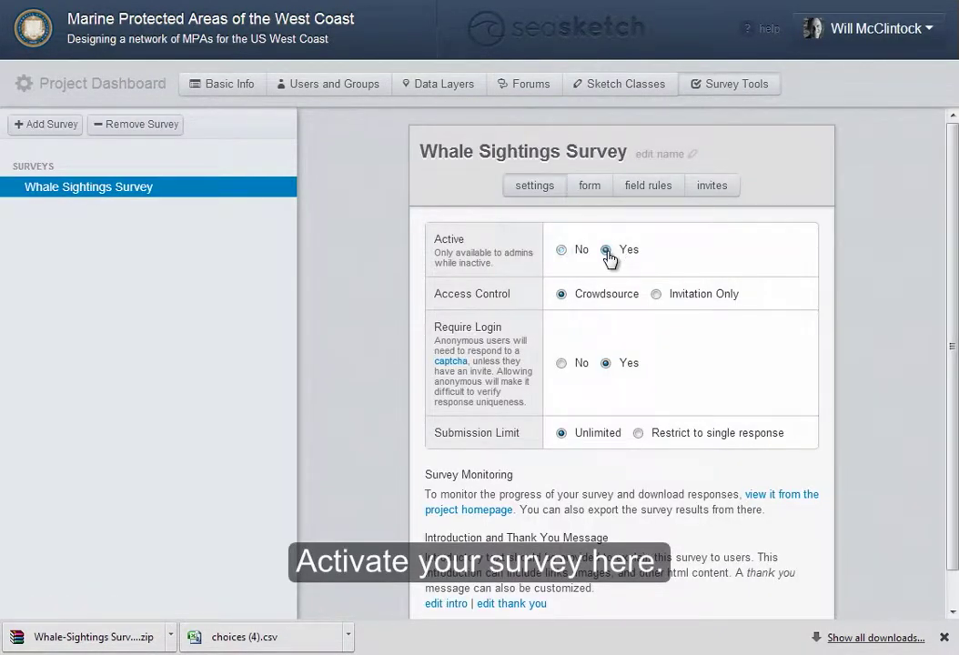
Turn on the project's Activation Status and return to the project map
left_click(225, 89)
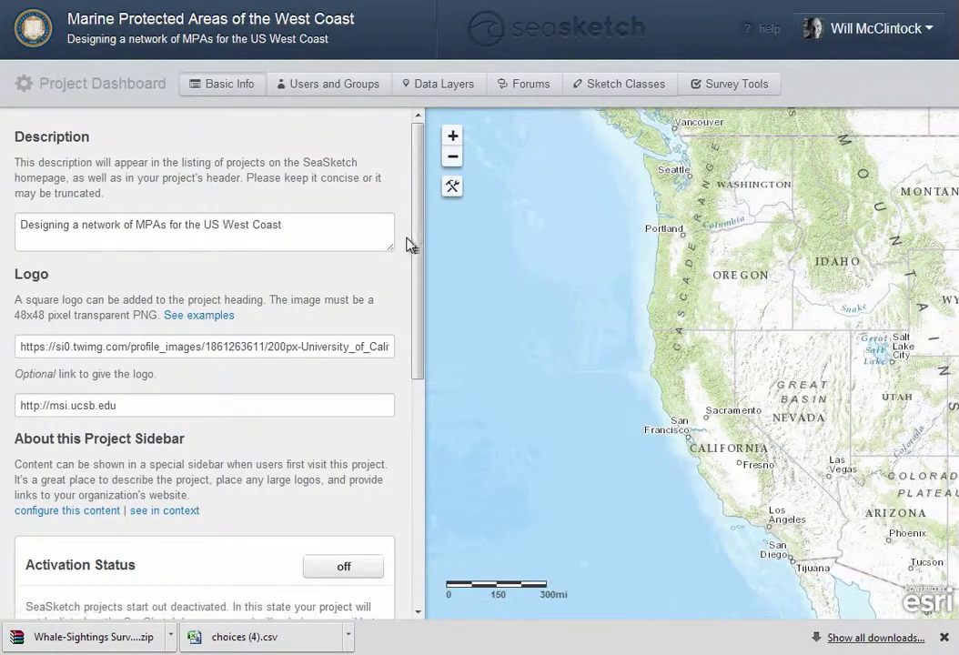
left_click_drag(420, 253, 420, 401)
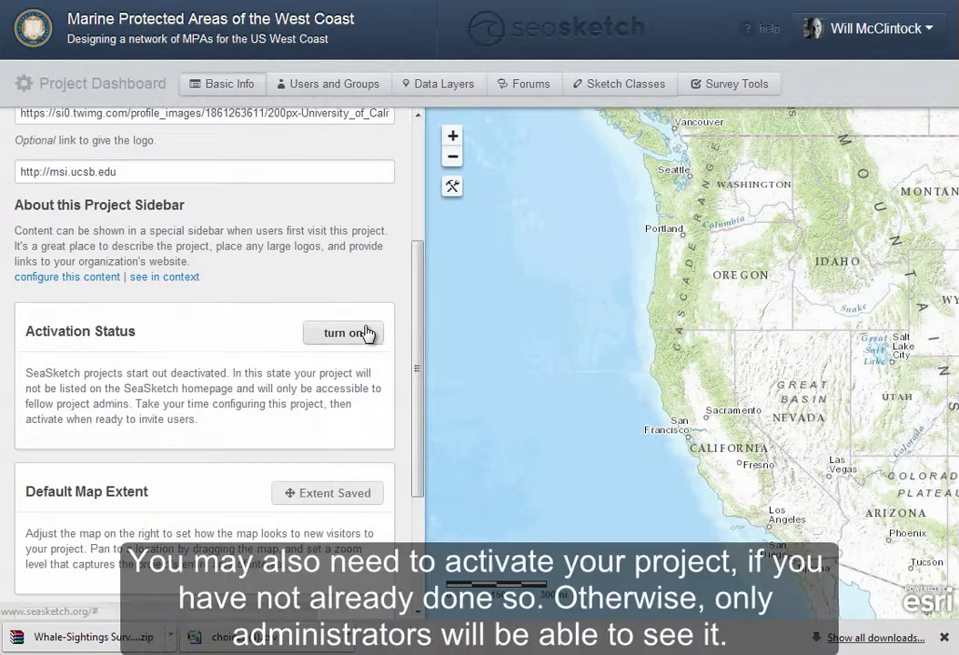
left_click(369, 334)
left_click(503, 333)
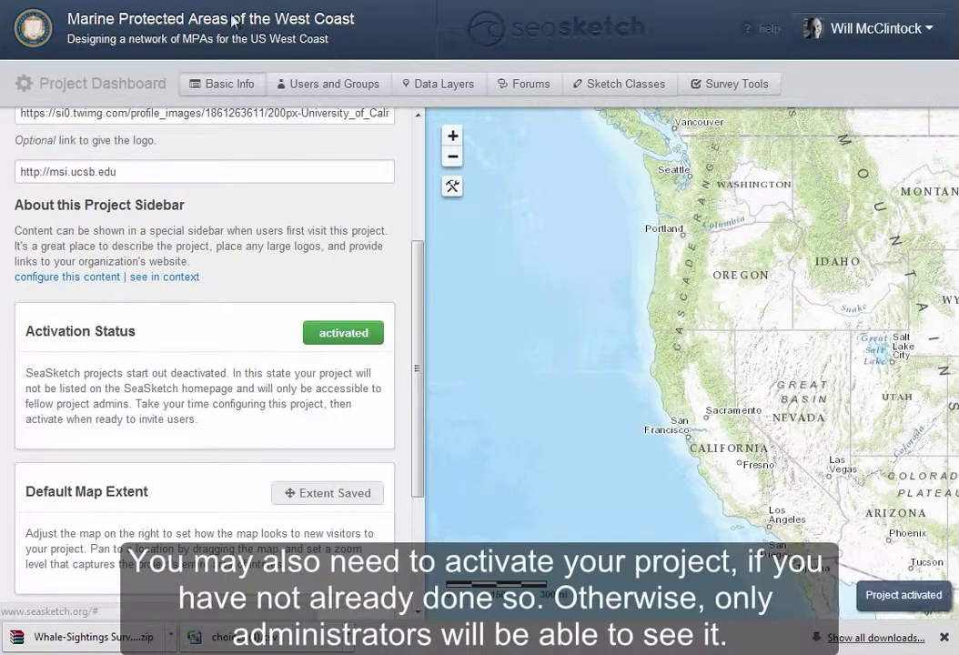
left_click(204, 33)
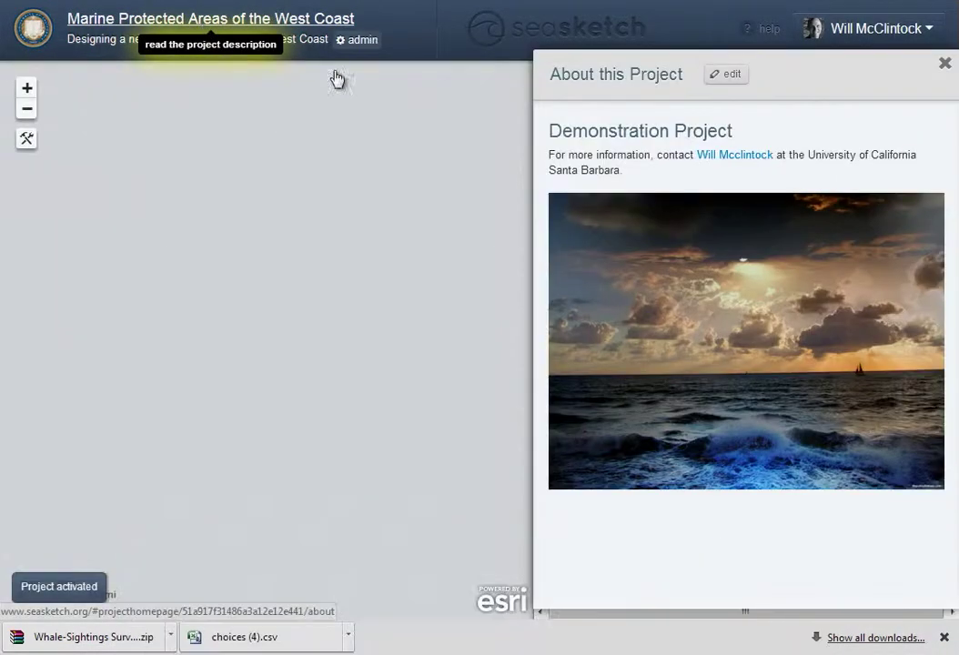
Close the project description and go to the Public Forum under Participate
left_click(942, 62)
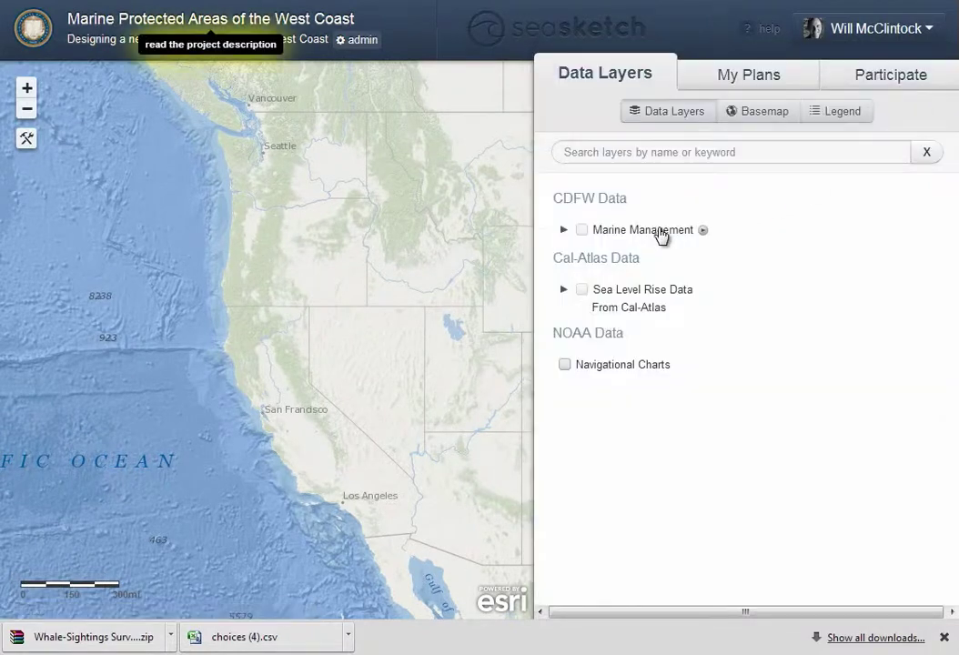
left_click(860, 86)
left_click(637, 173)
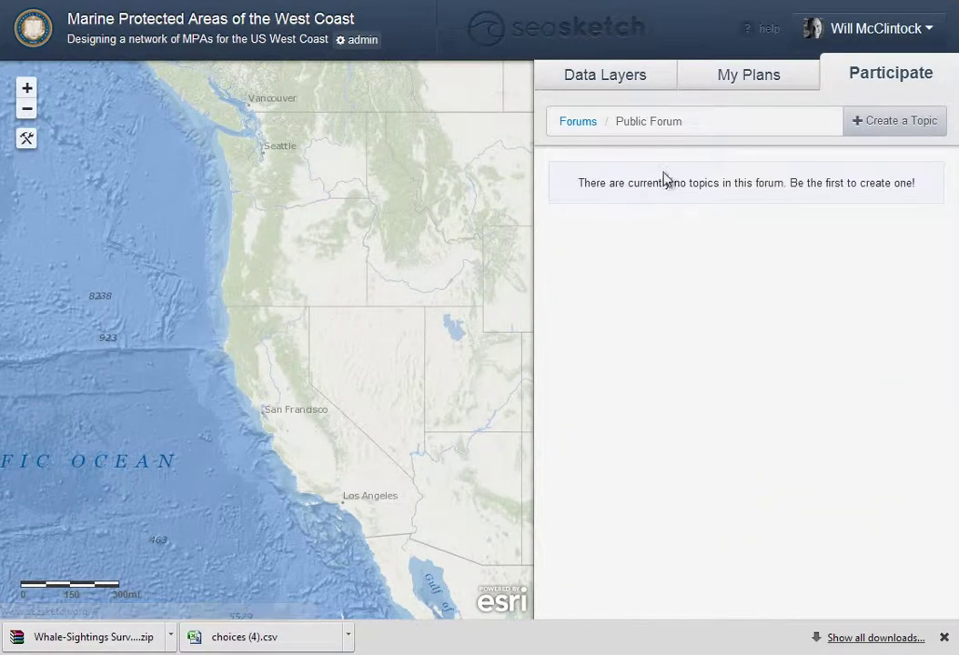
Propose a new topic 'Welcome!' with the first post 'This is my first post!'
left_click(856, 122)
left_click(674, 171)
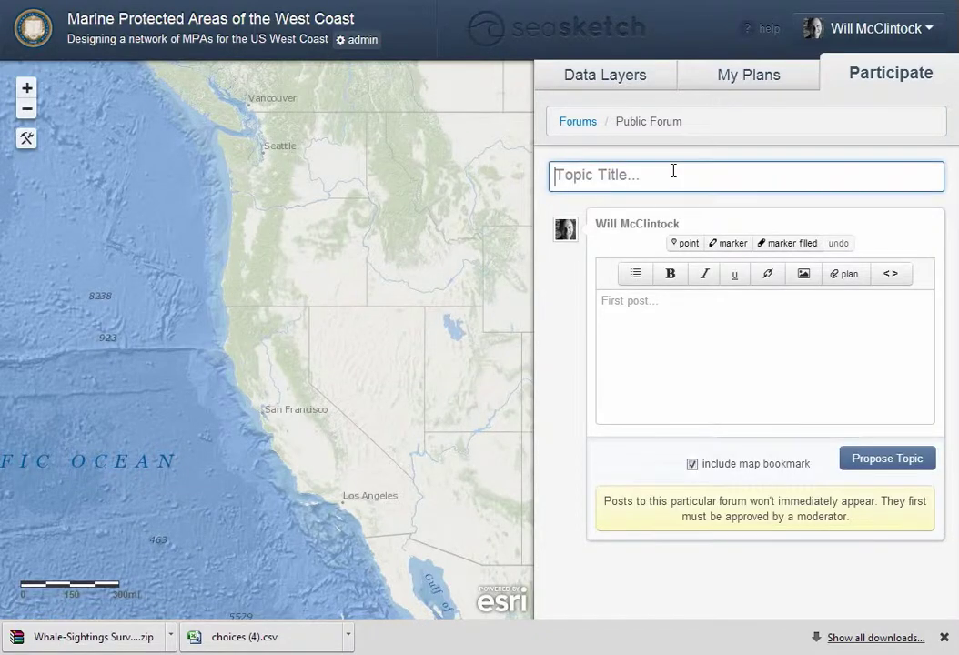
type("Welcome!")
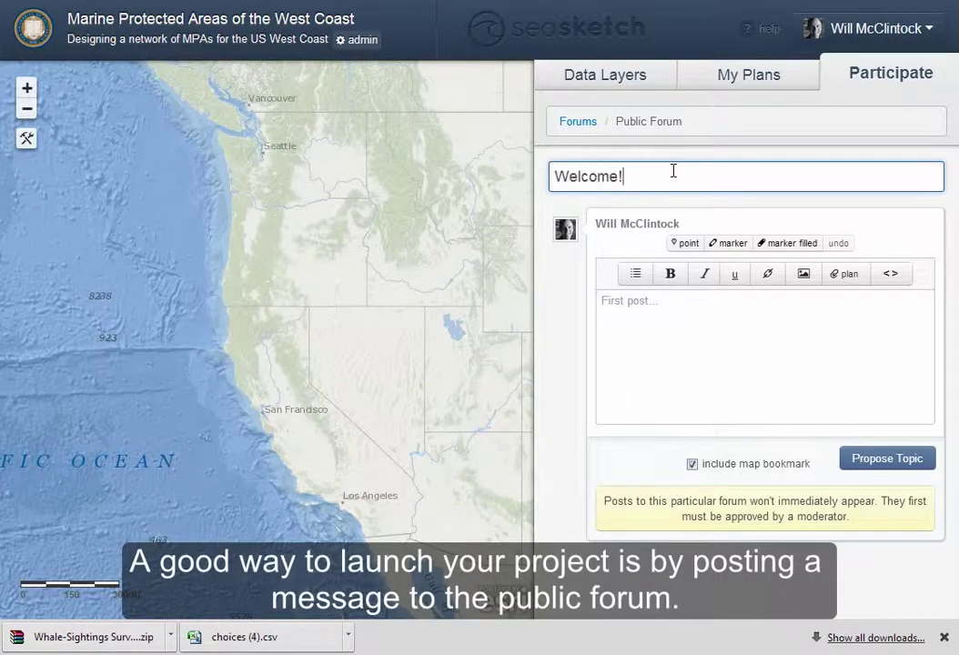
key("Tab")
type("This ")
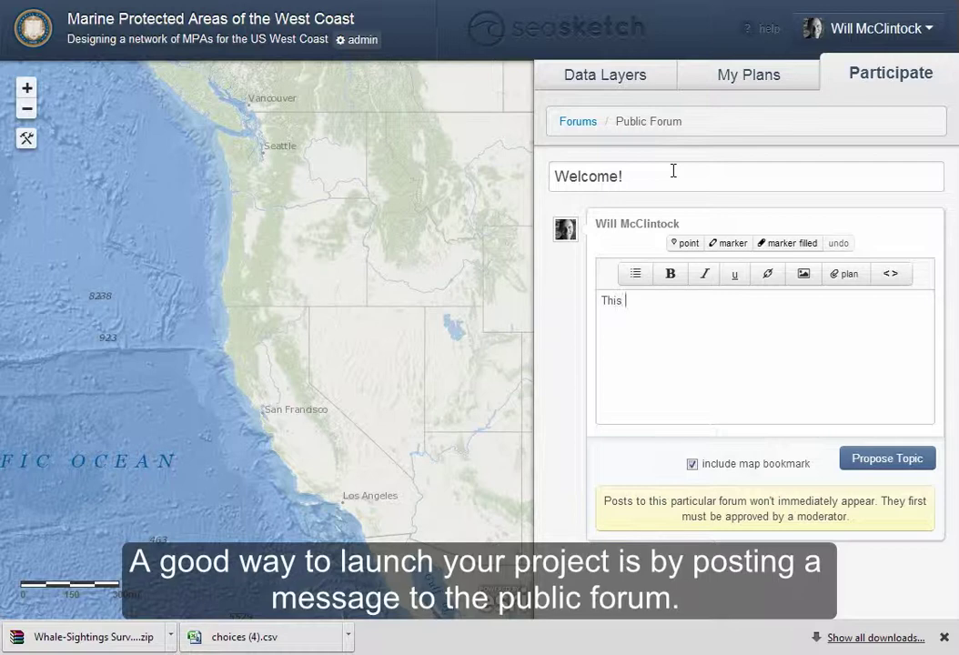
type("is my first post!")
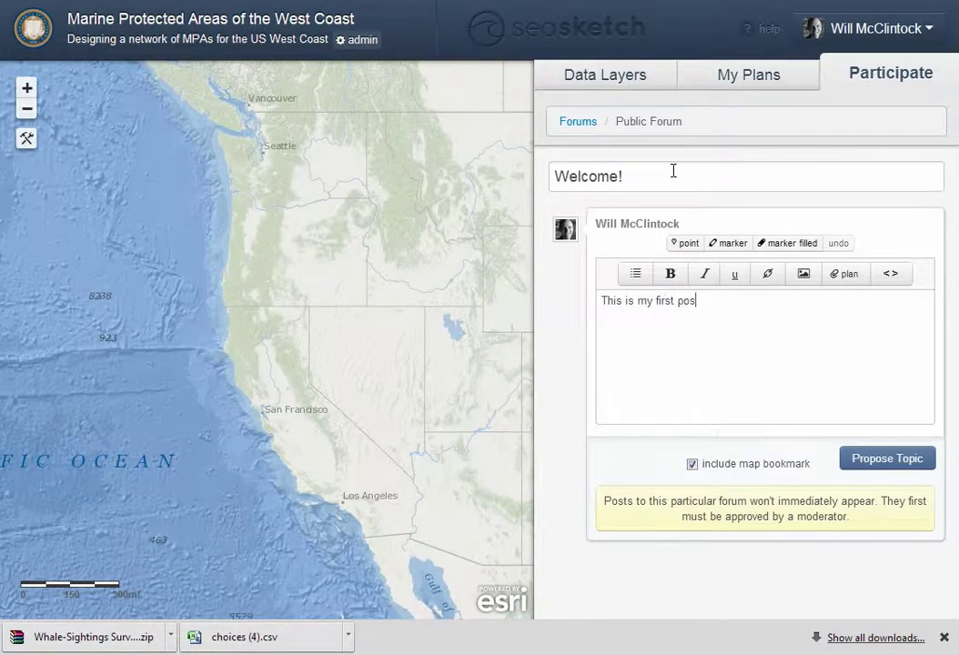
left_click(883, 460)
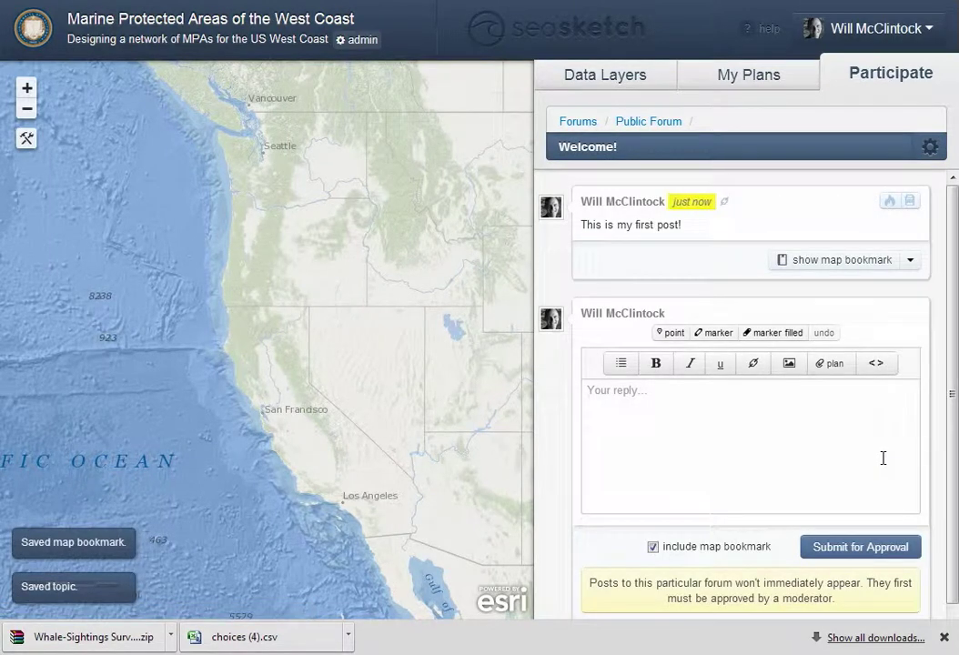